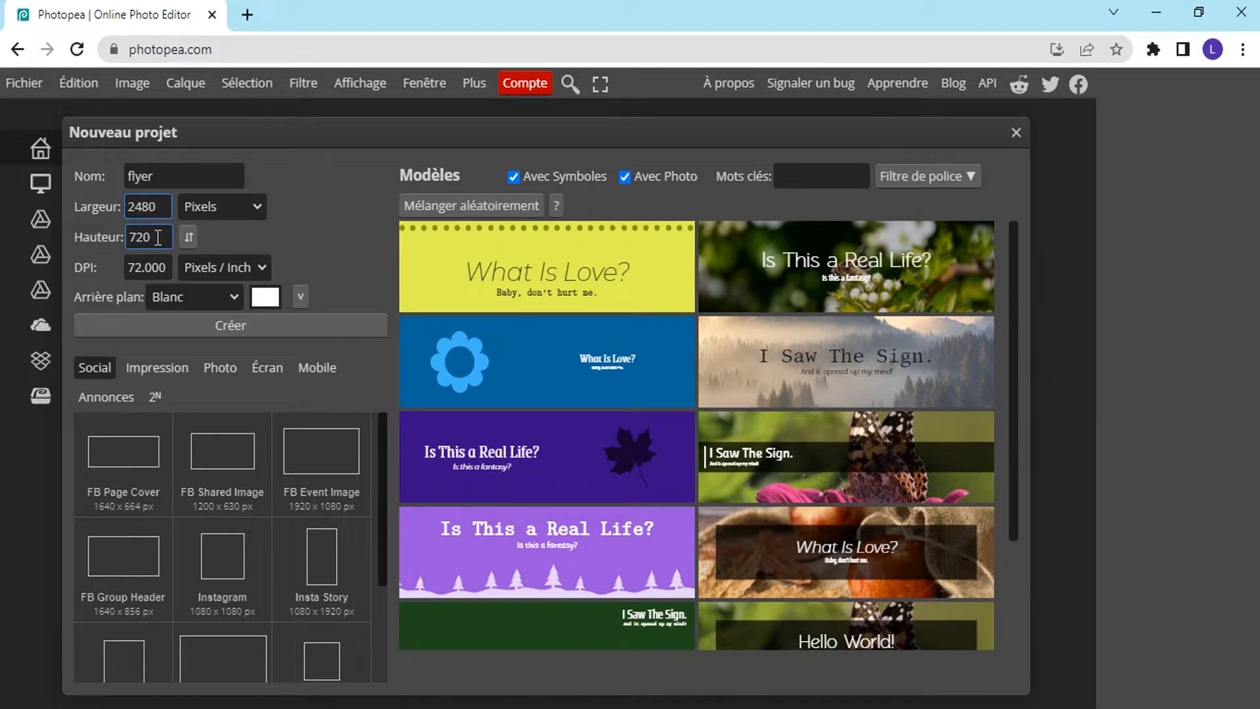
Create the flyer project with a height of 3508 pixels and save it on the desktop as the PSD file flyer.
text(3508)
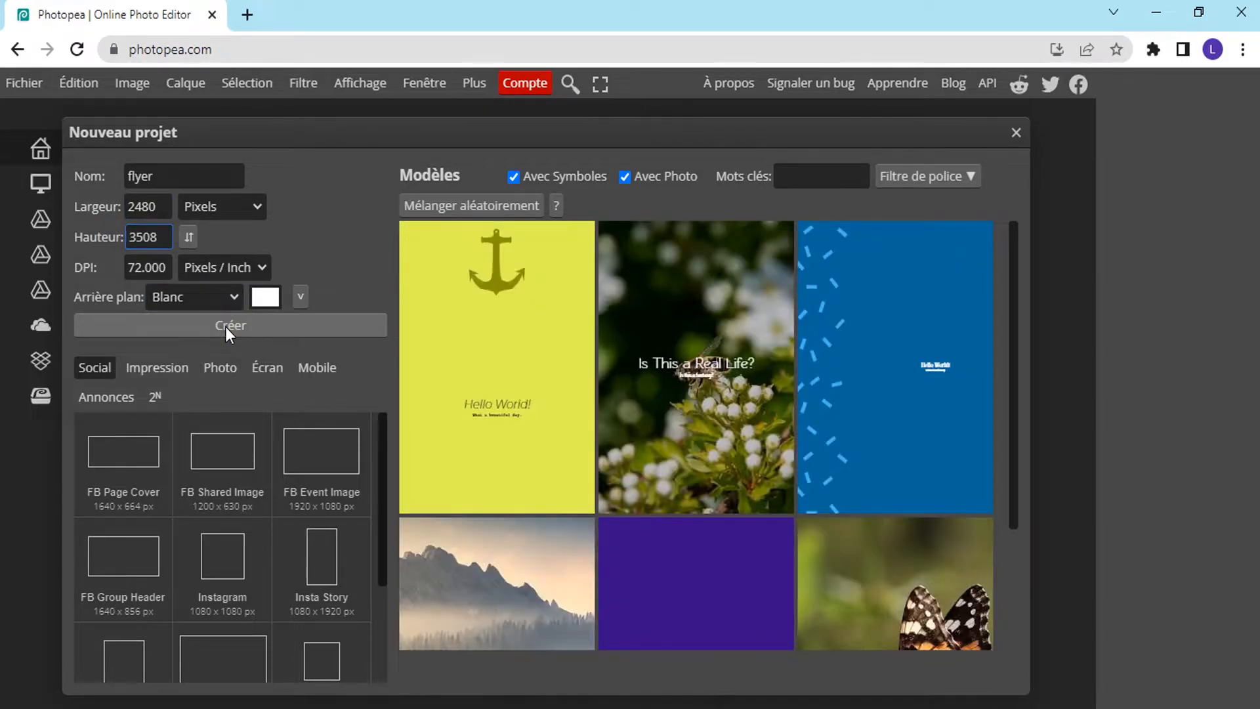
click(225, 326)
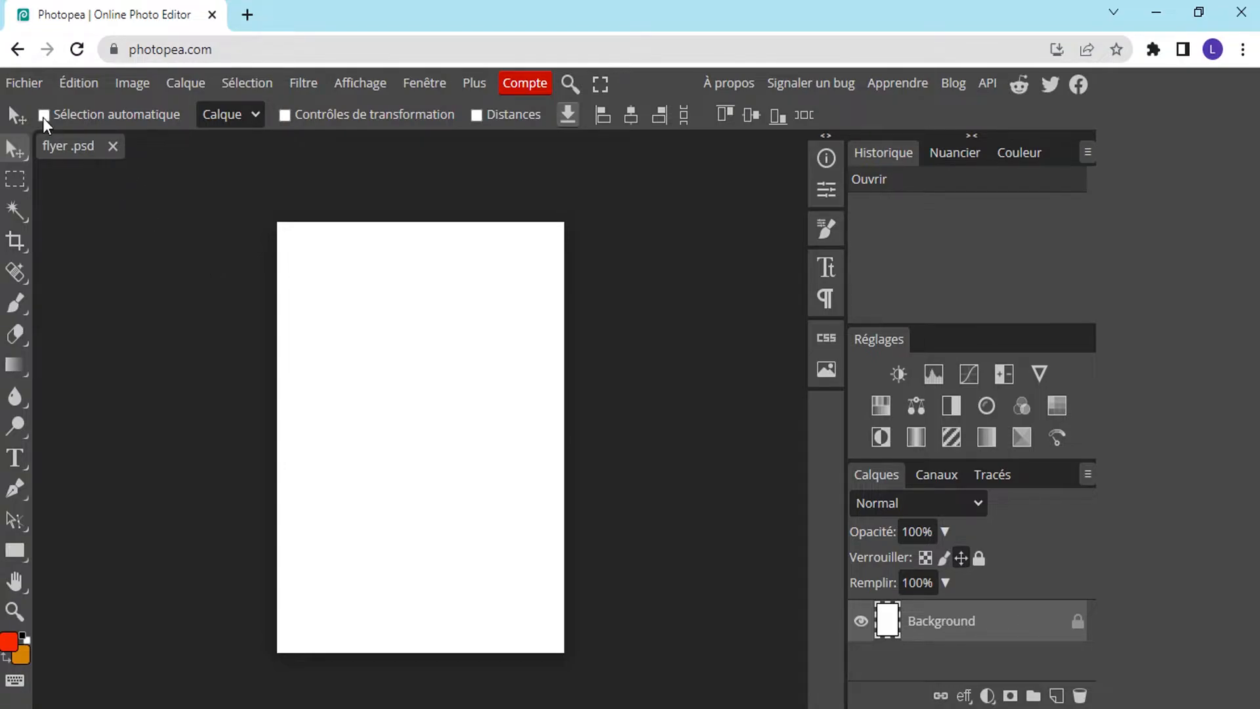
click(31, 85)
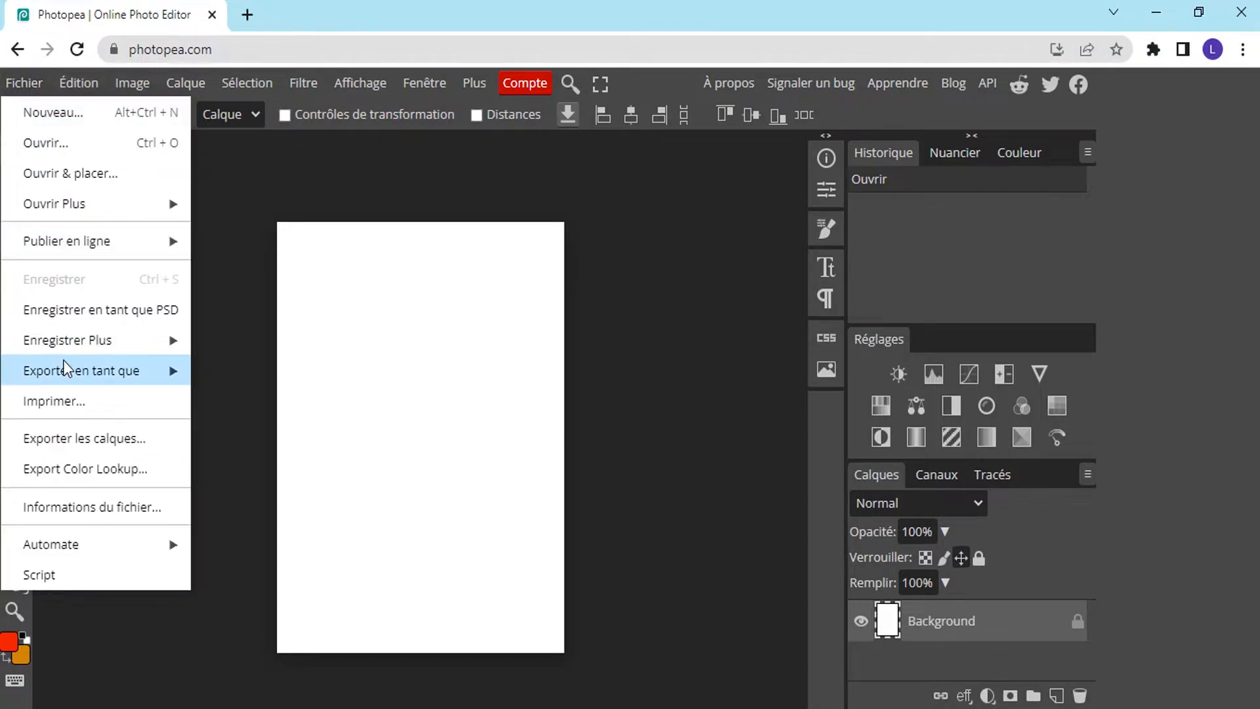
click(93, 313)
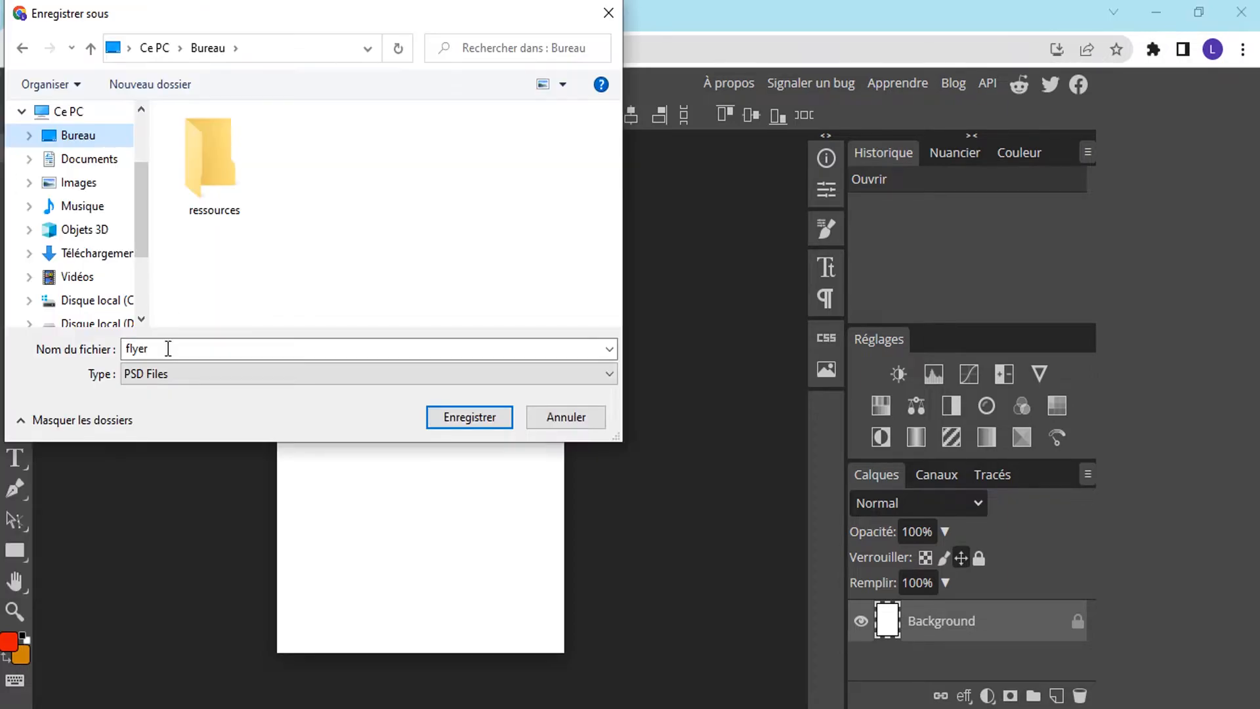
click(452, 420)
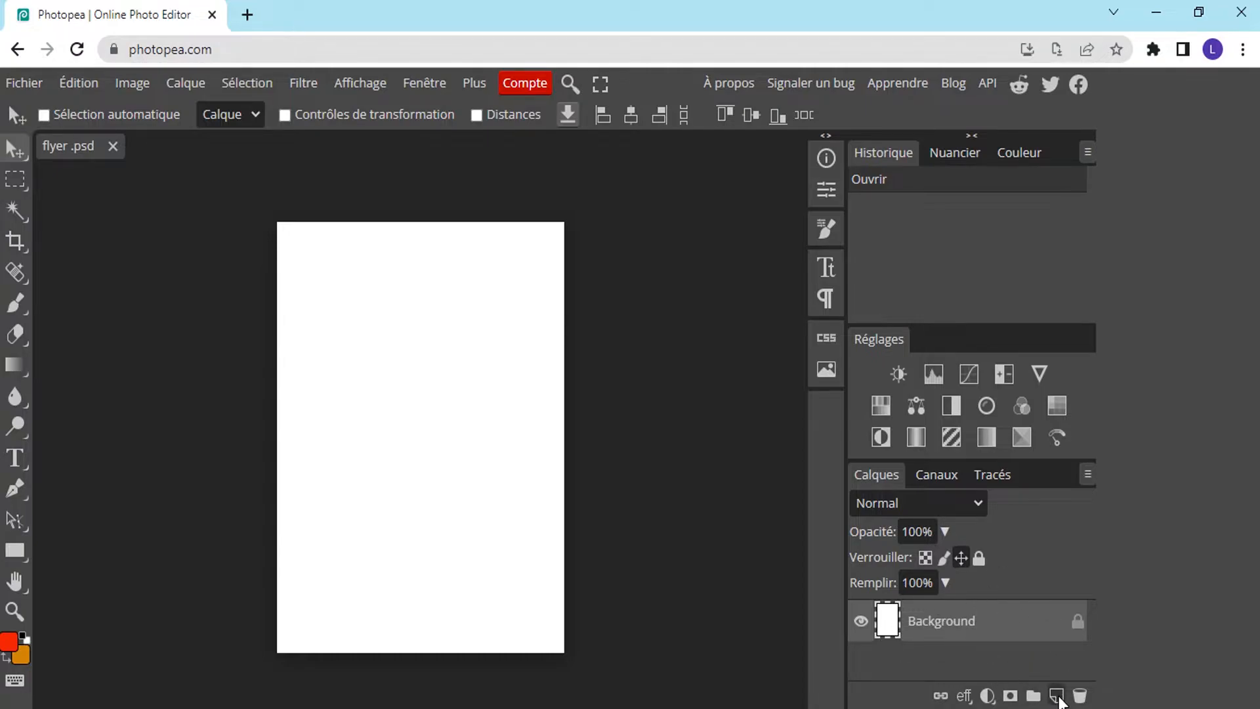
Add a new layer above the background and name it color.
click(1056, 696)
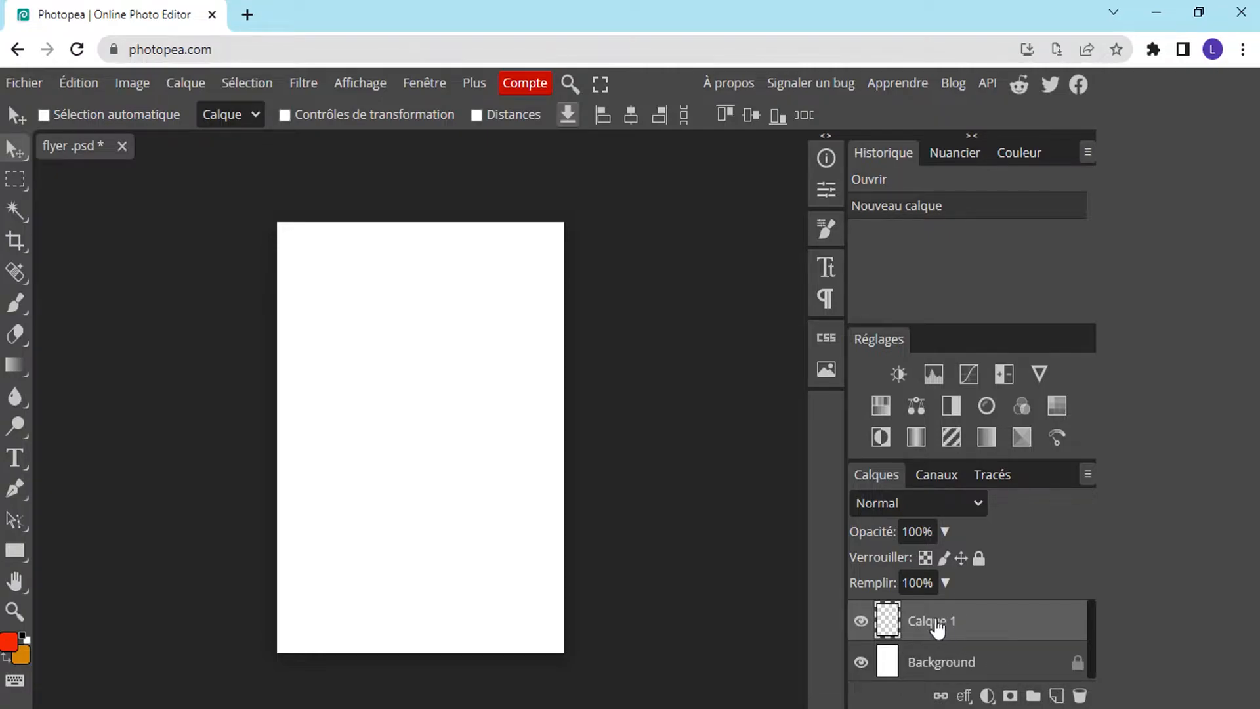
double_click(934, 620)
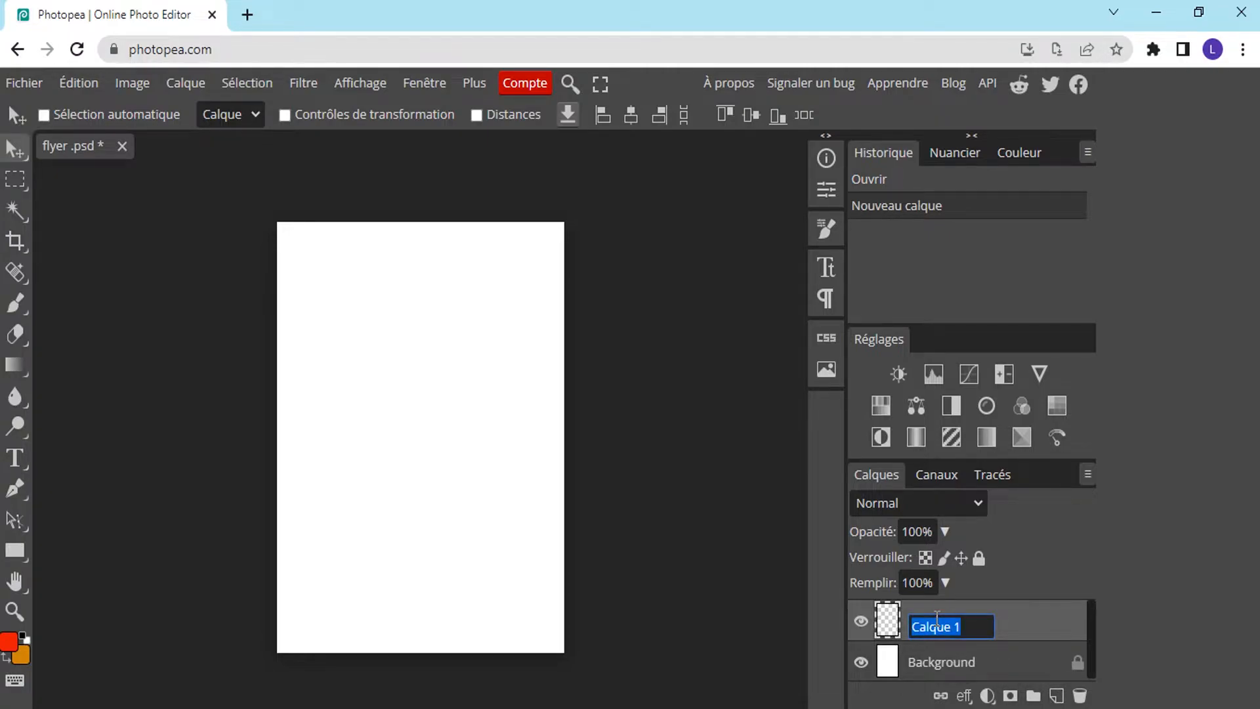
text(color)
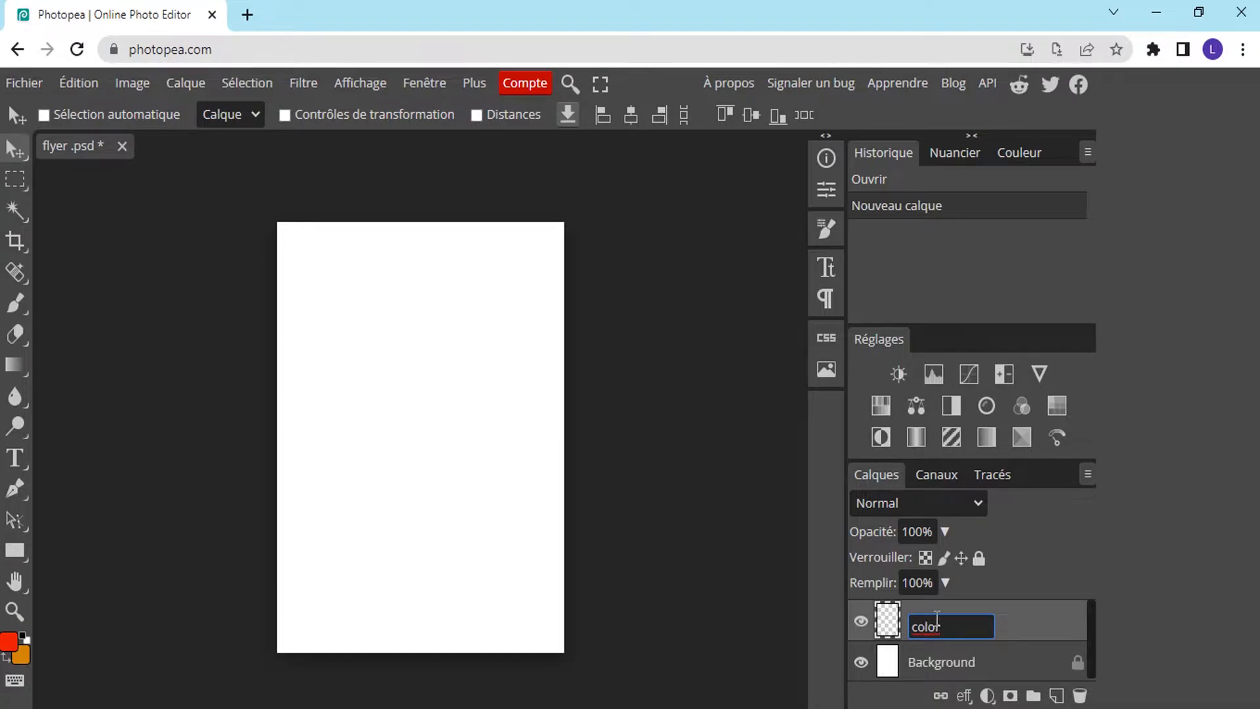
key(Return)
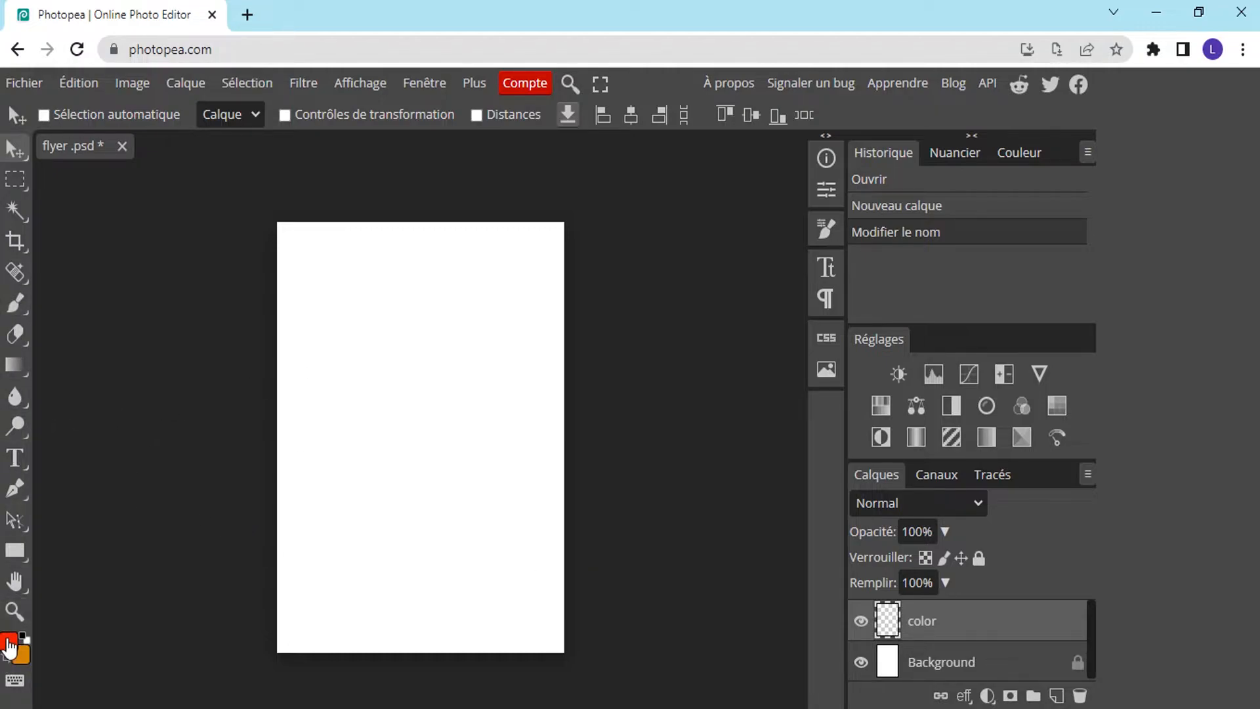
Fill the color layer with the red foreground colour e61506 using the Paint Bucket tool.
click(9, 641)
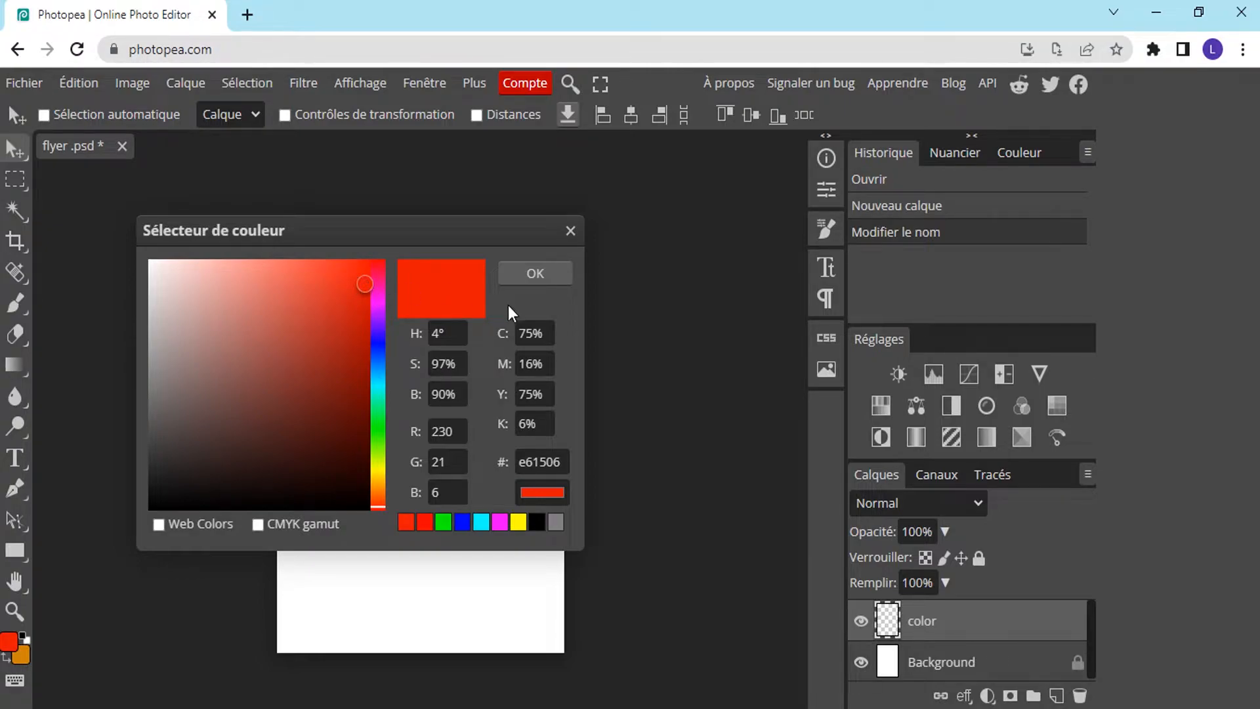
click(518, 464)
click(539, 272)
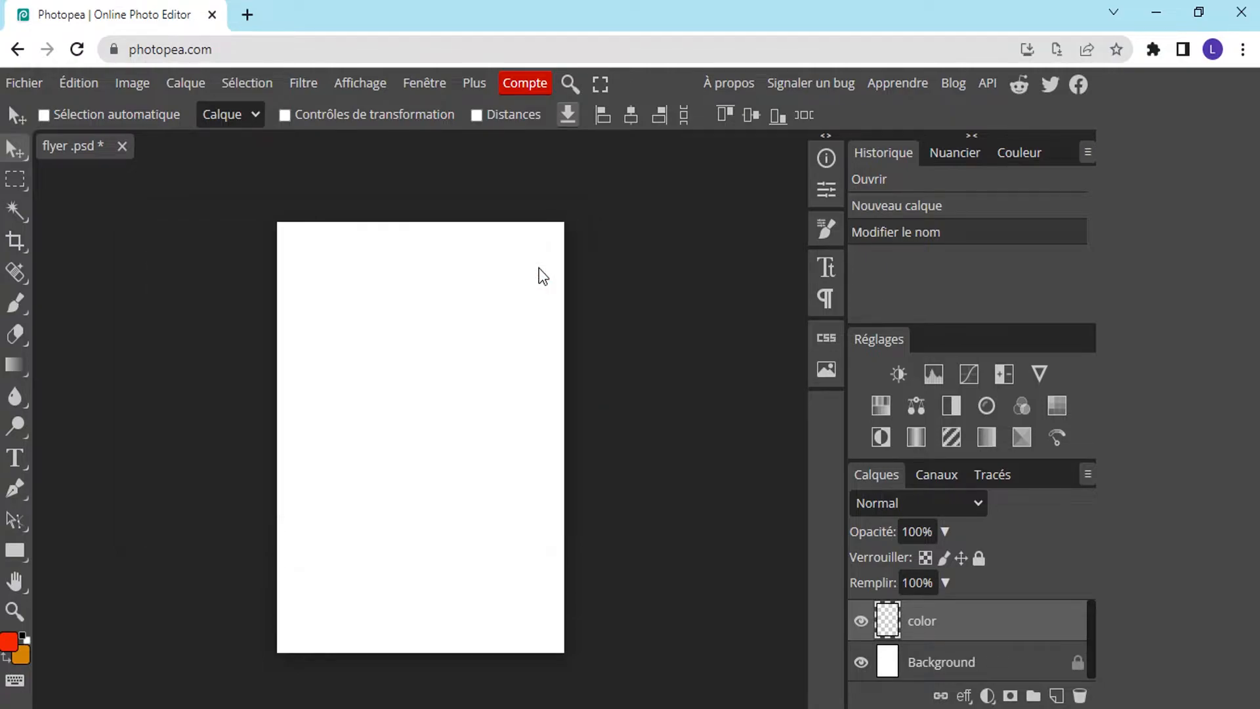
click(16, 365)
right_click(25, 369)
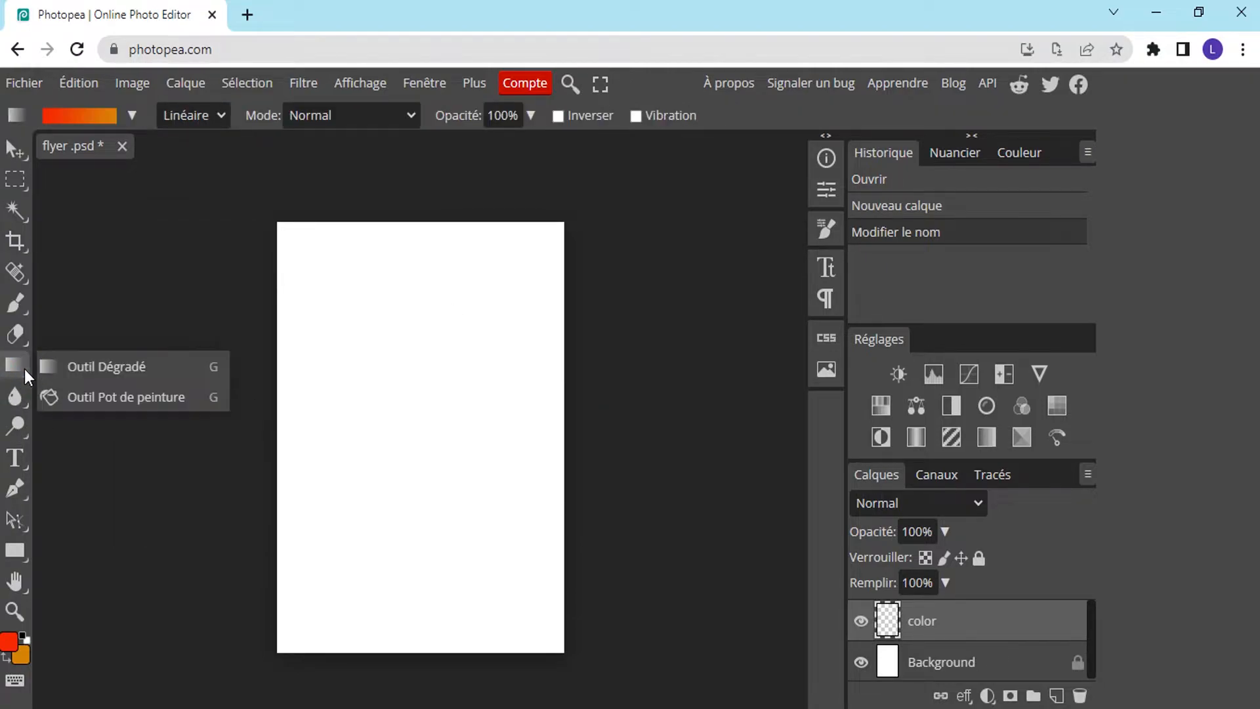
click(74, 399)
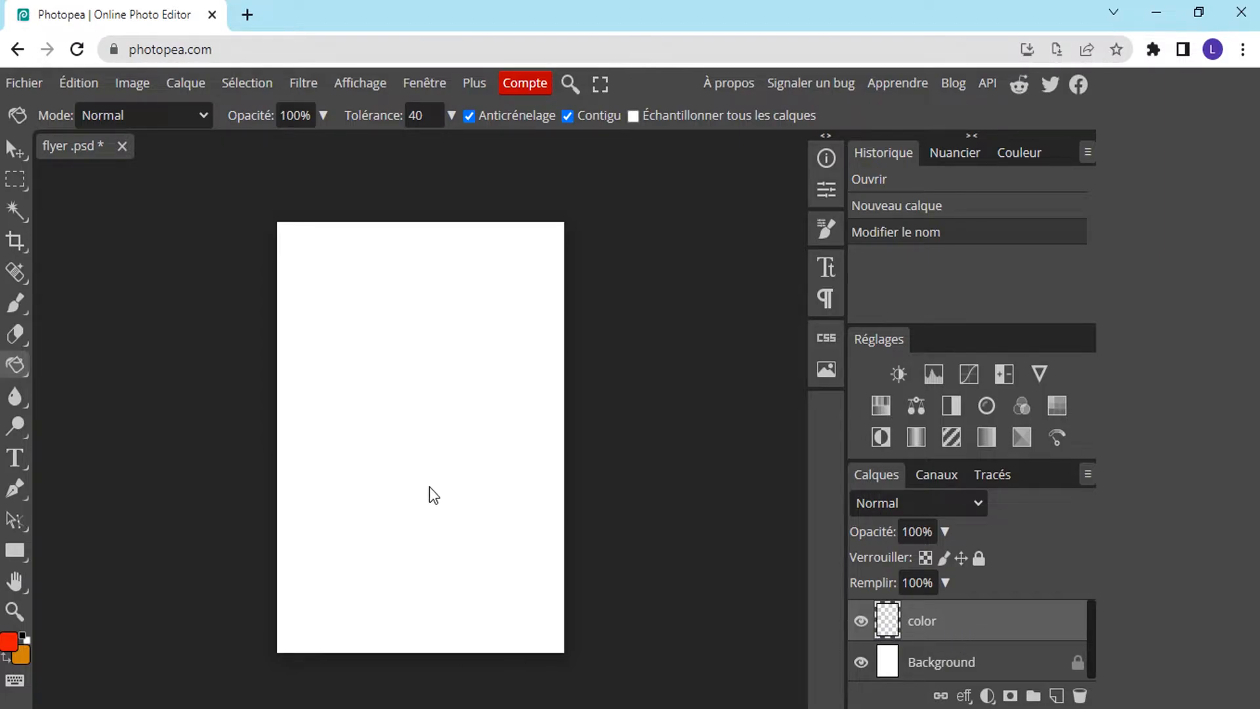
click(419, 446)
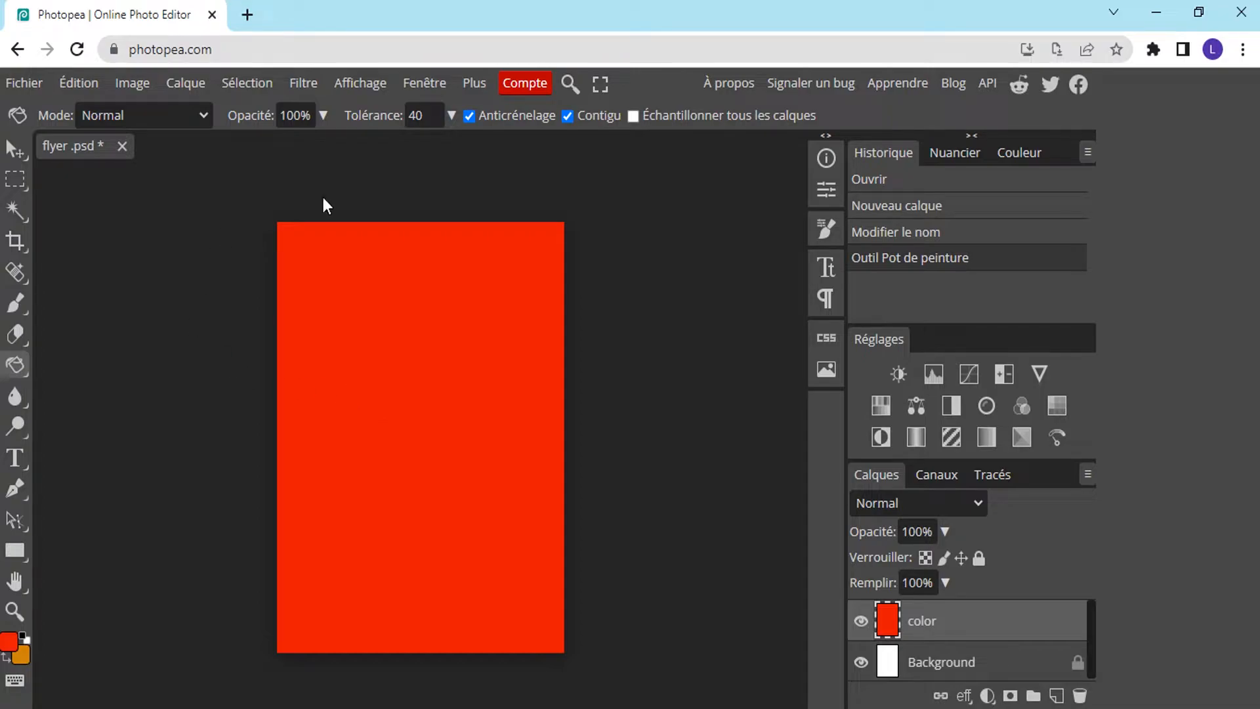
Place the flame border background image from the downloads folder into the flyer.
click(32, 80)
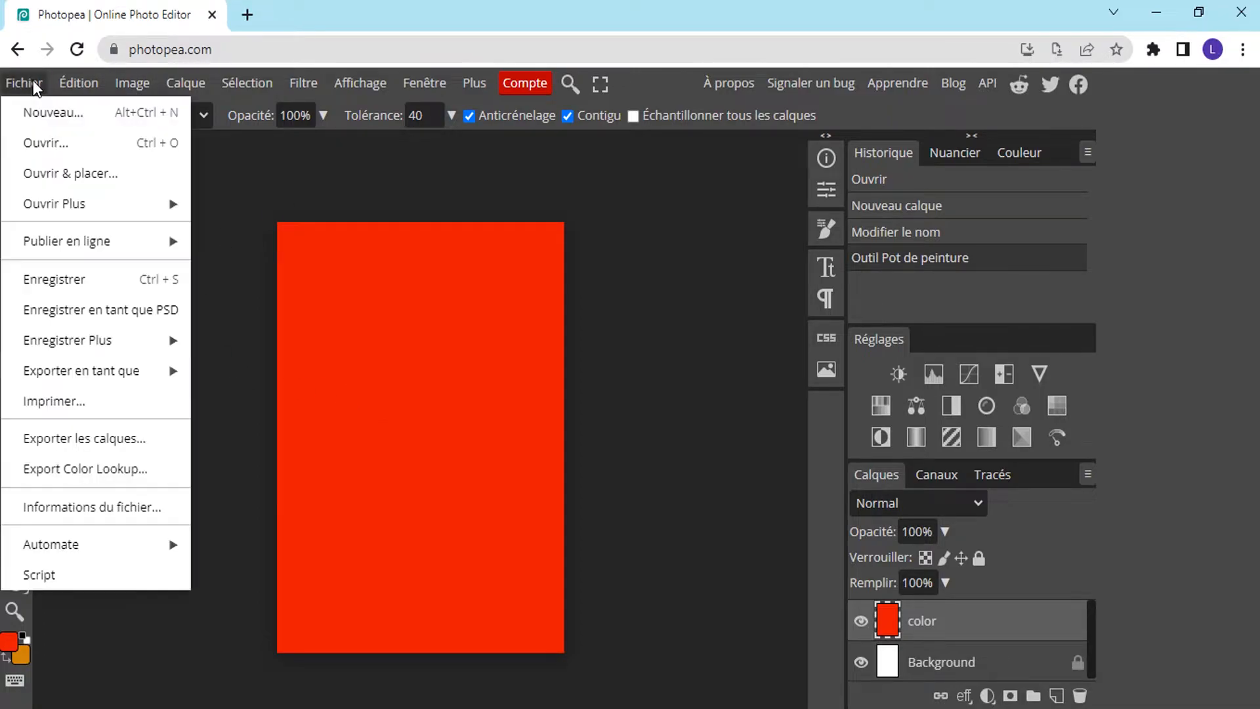
click(60, 171)
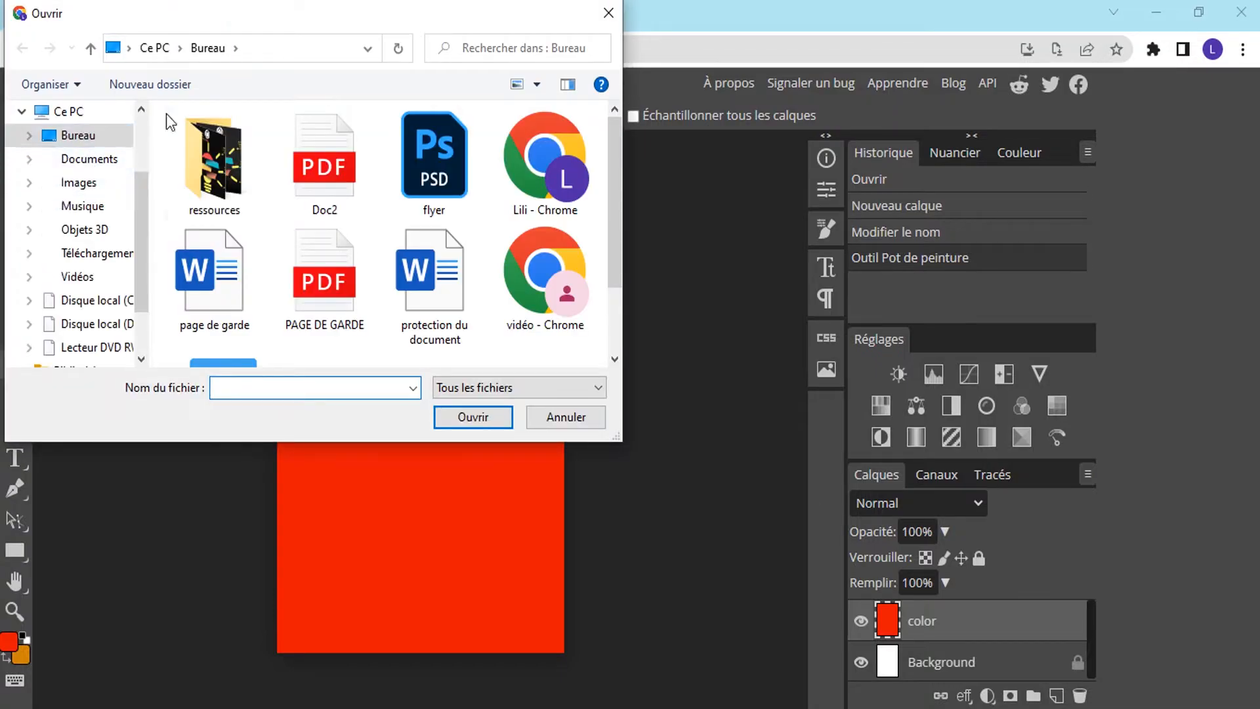
click(103, 254)
click(456, 420)
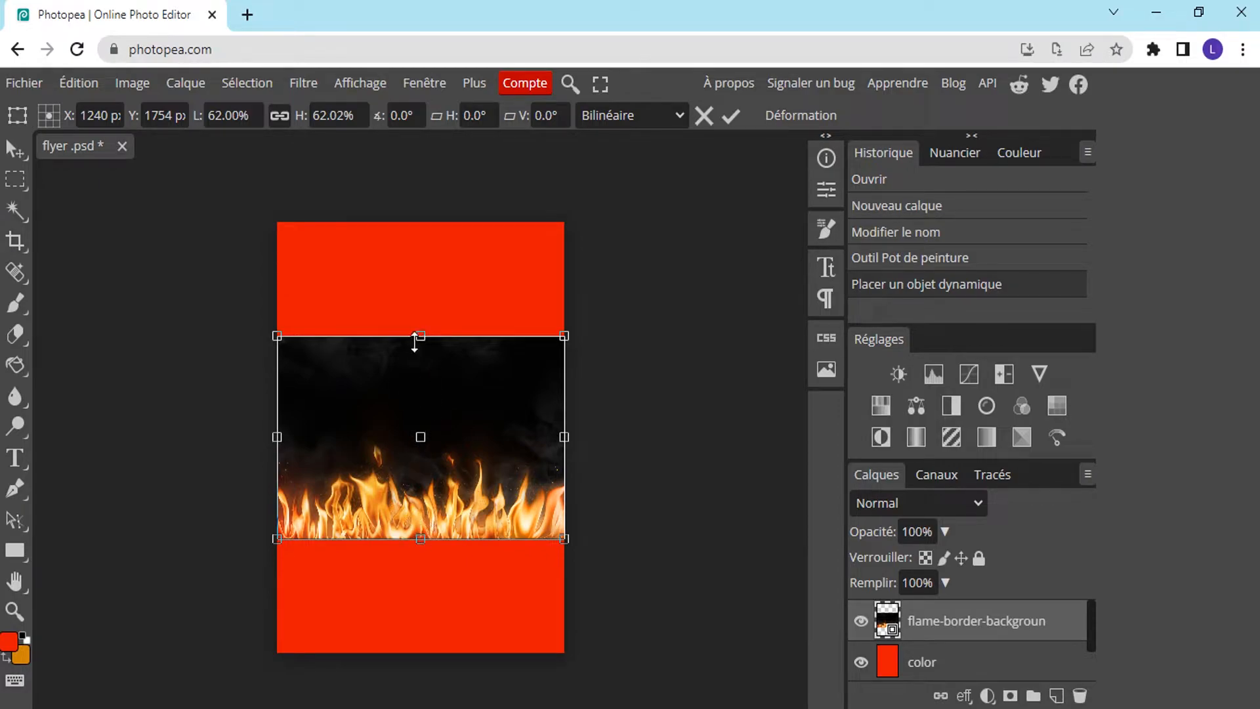
Enlarge the flame image to about 130%, centre it over the upper part of the page, and set its blend mode to Lumière crue.
drag(418, 336, 426, 204)
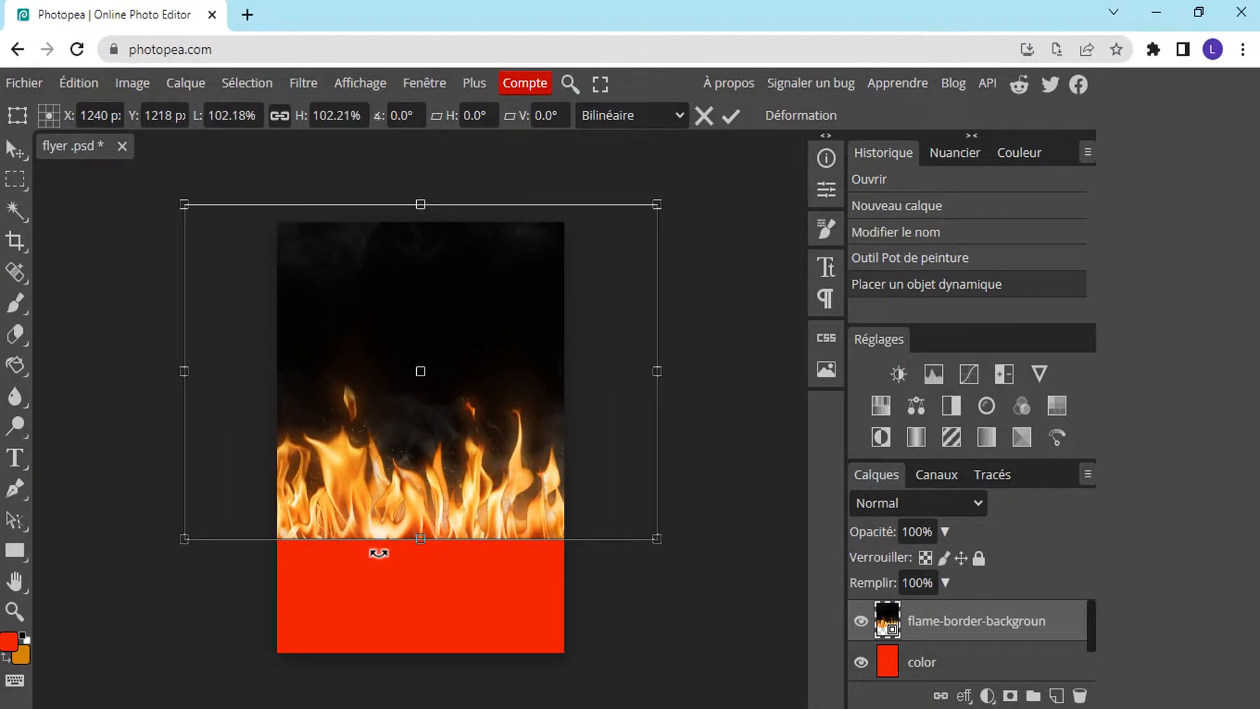
drag(420, 538, 420, 598)
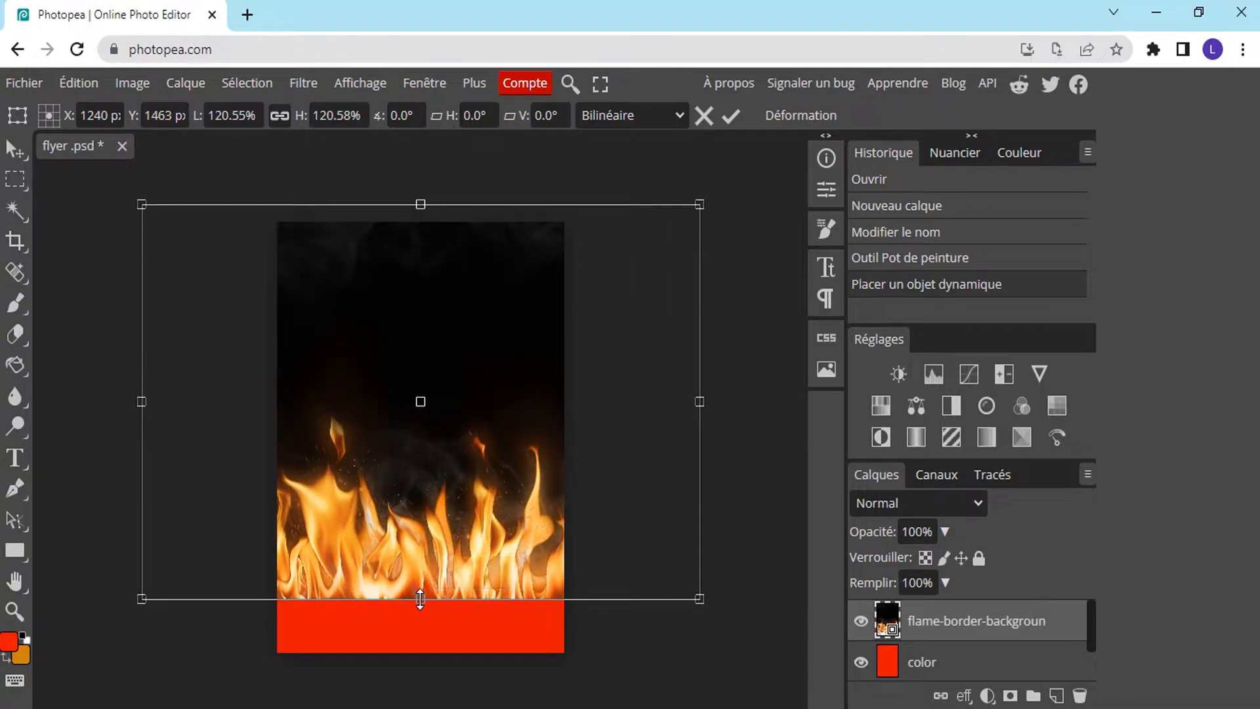
drag(481, 452, 483, 424)
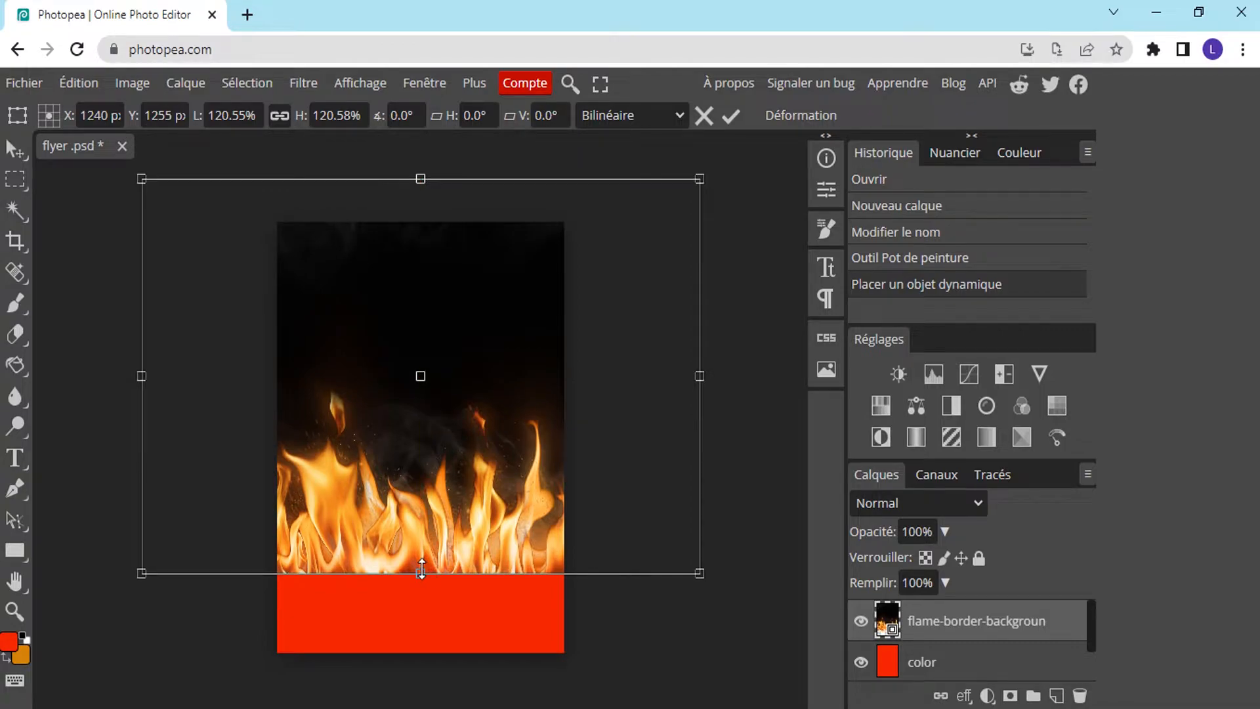
drag(420, 573, 421, 604)
drag(431, 553, 434, 542)
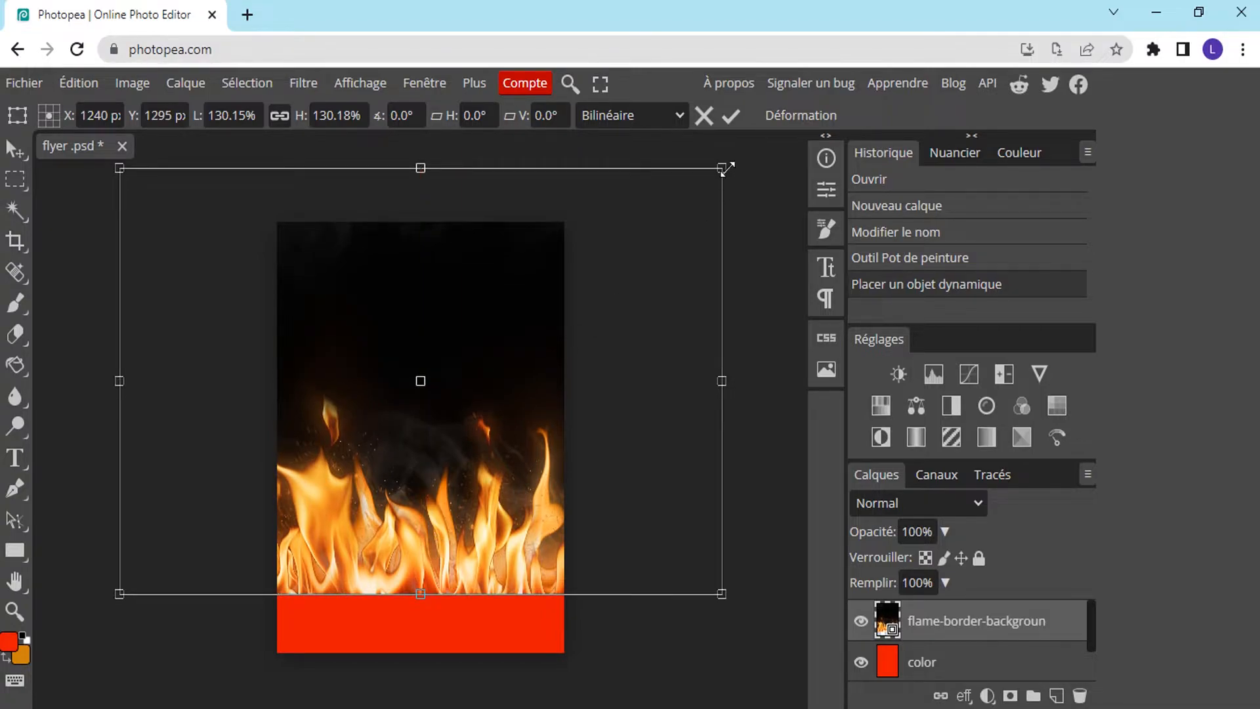
click(731, 116)
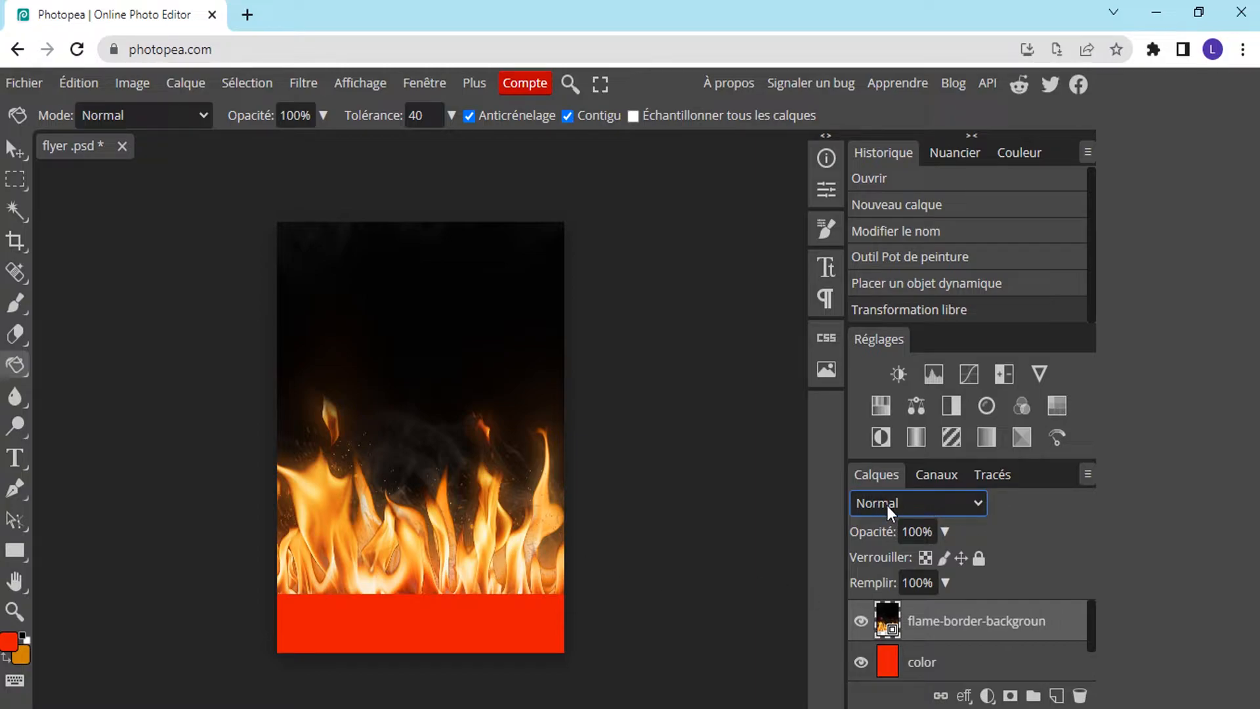
click(979, 504)
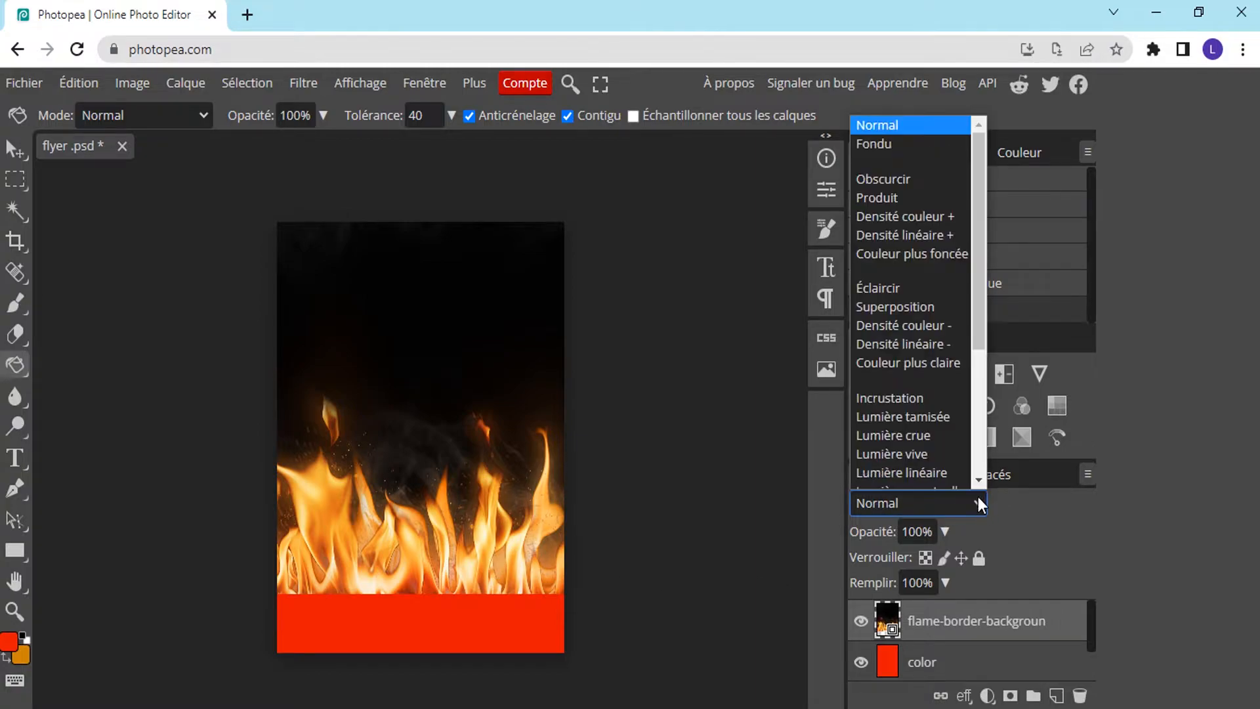
click(915, 434)
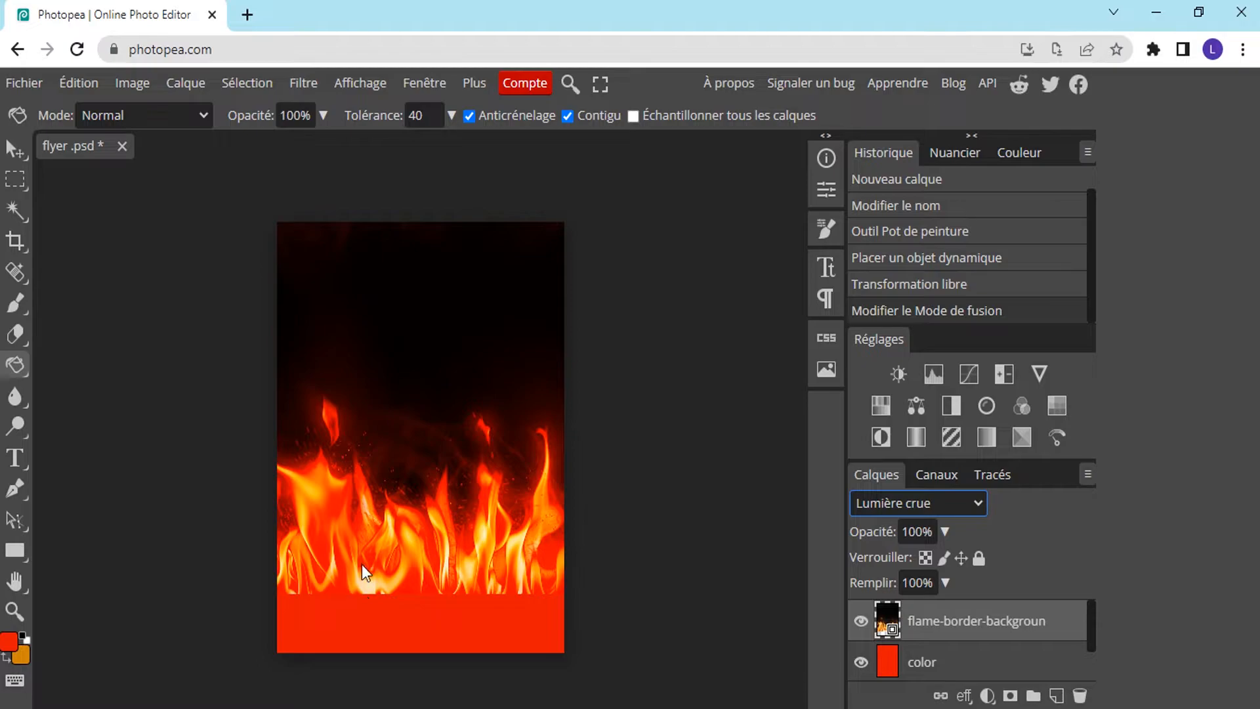
Place the burger image image-from-rawpixel-id-6121211-original and move it down over the flames to about X 1200, Y 2370 px.
click(33, 81)
click(44, 168)
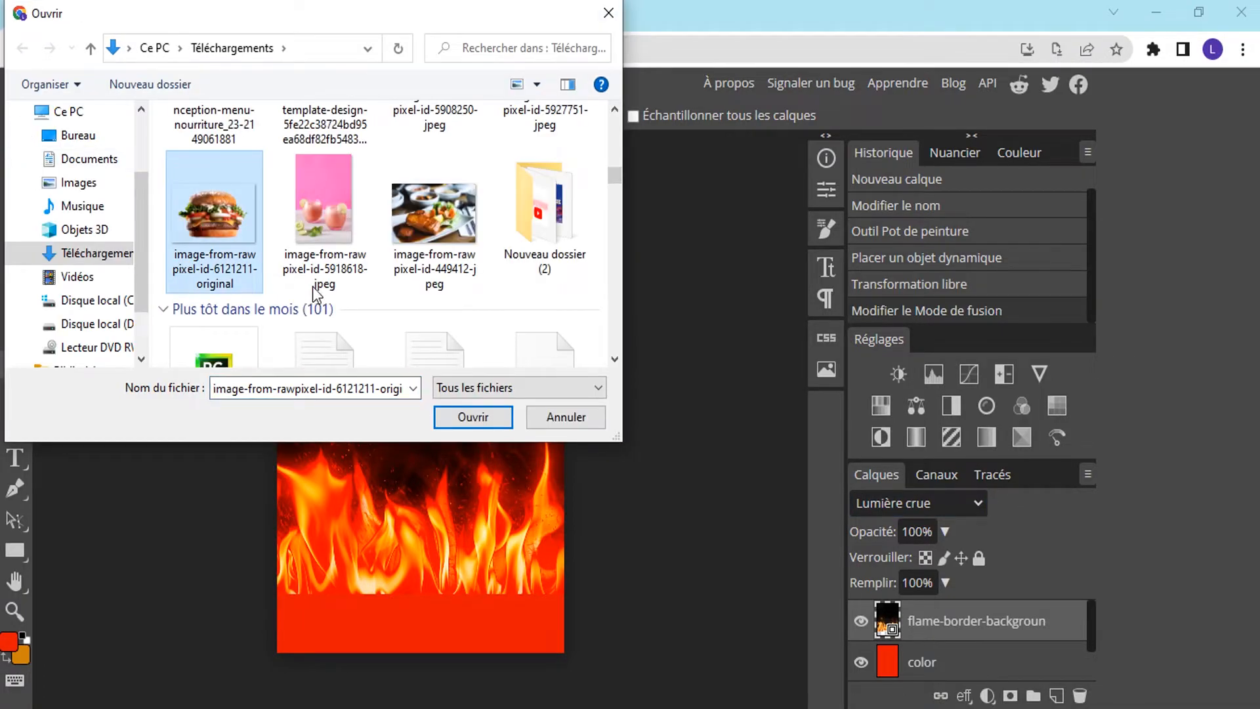
click(475, 416)
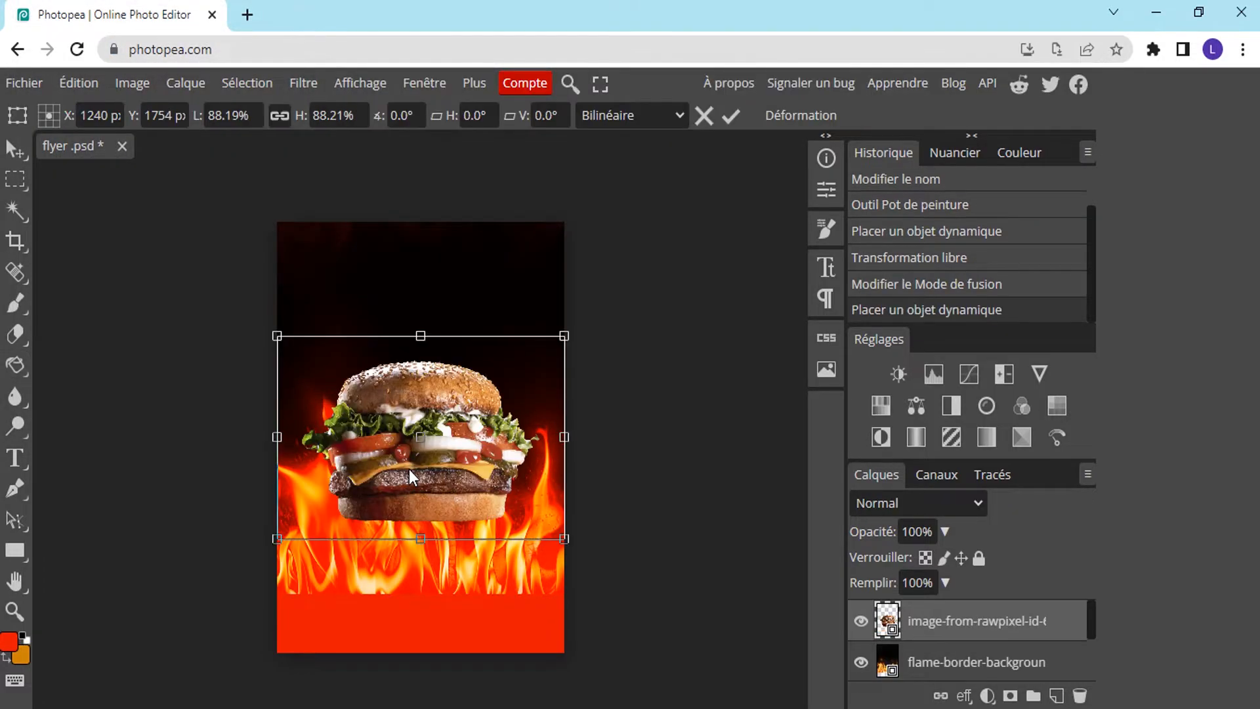
drag(435, 462, 427, 537)
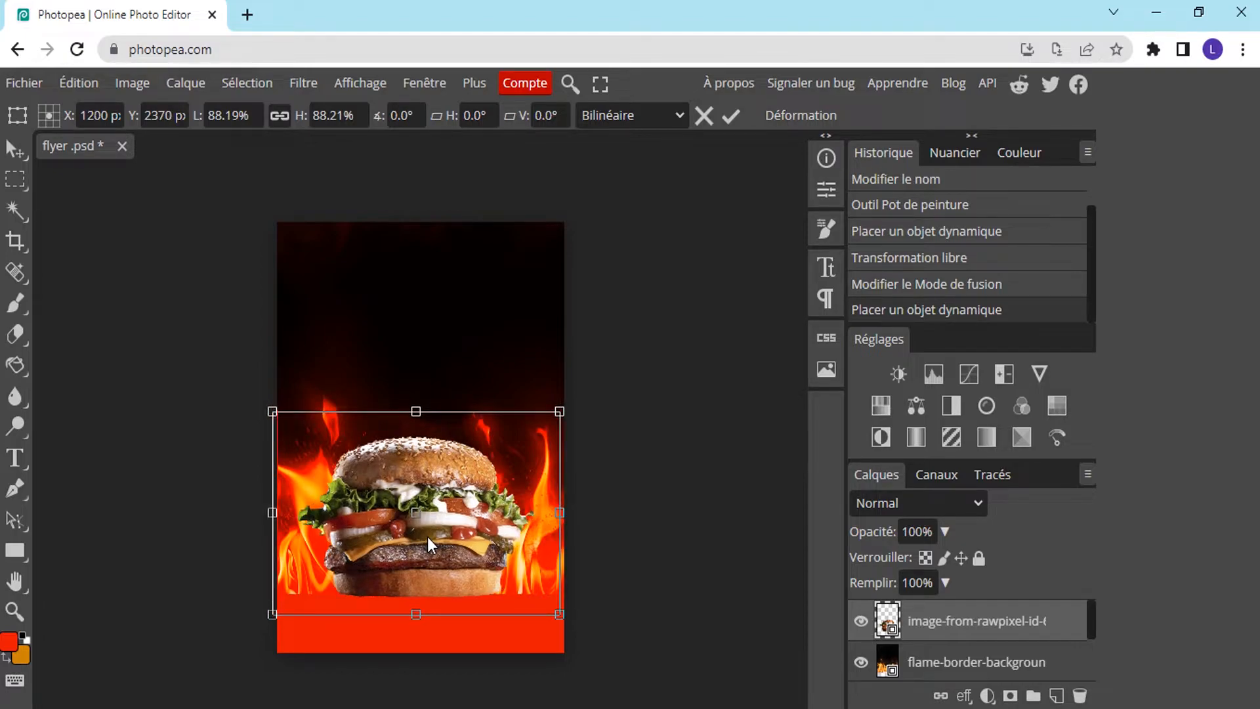
click(732, 116)
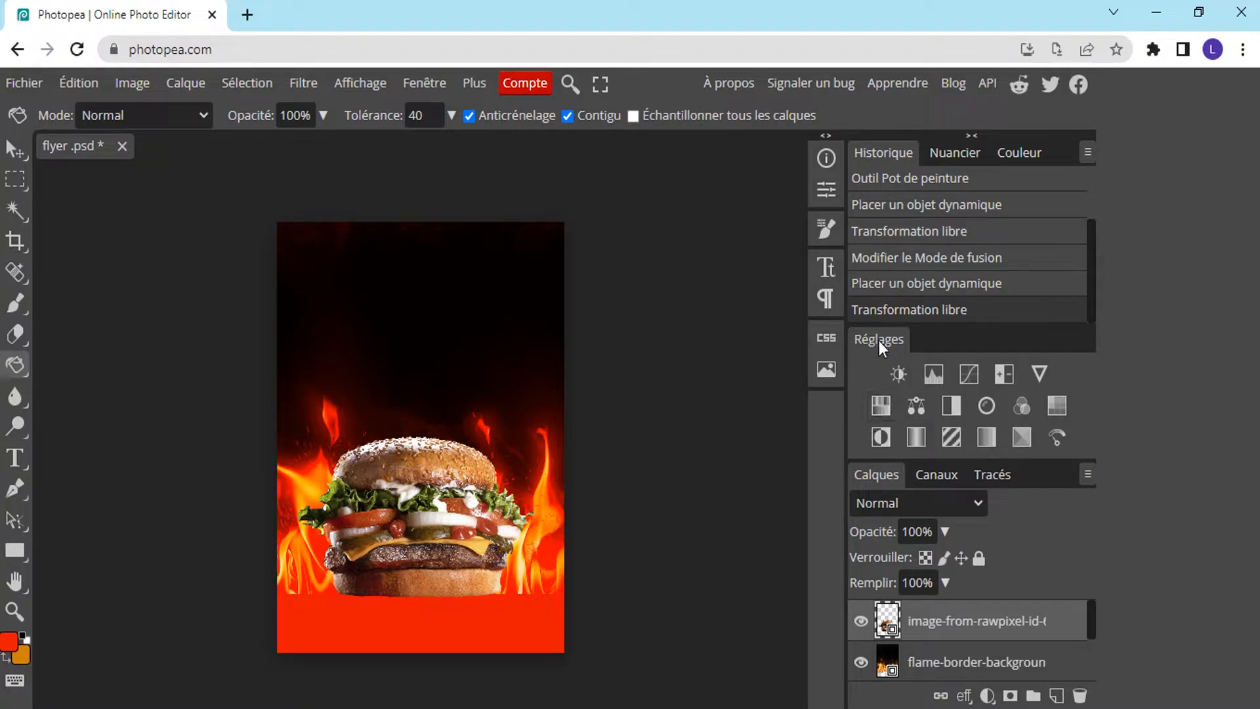
Add a color balance adjustment layer with dark tones set to Cyan-Rouge 50, Magenta-Vert 21 and Jaune-Bleu 7.
click(429, 80)
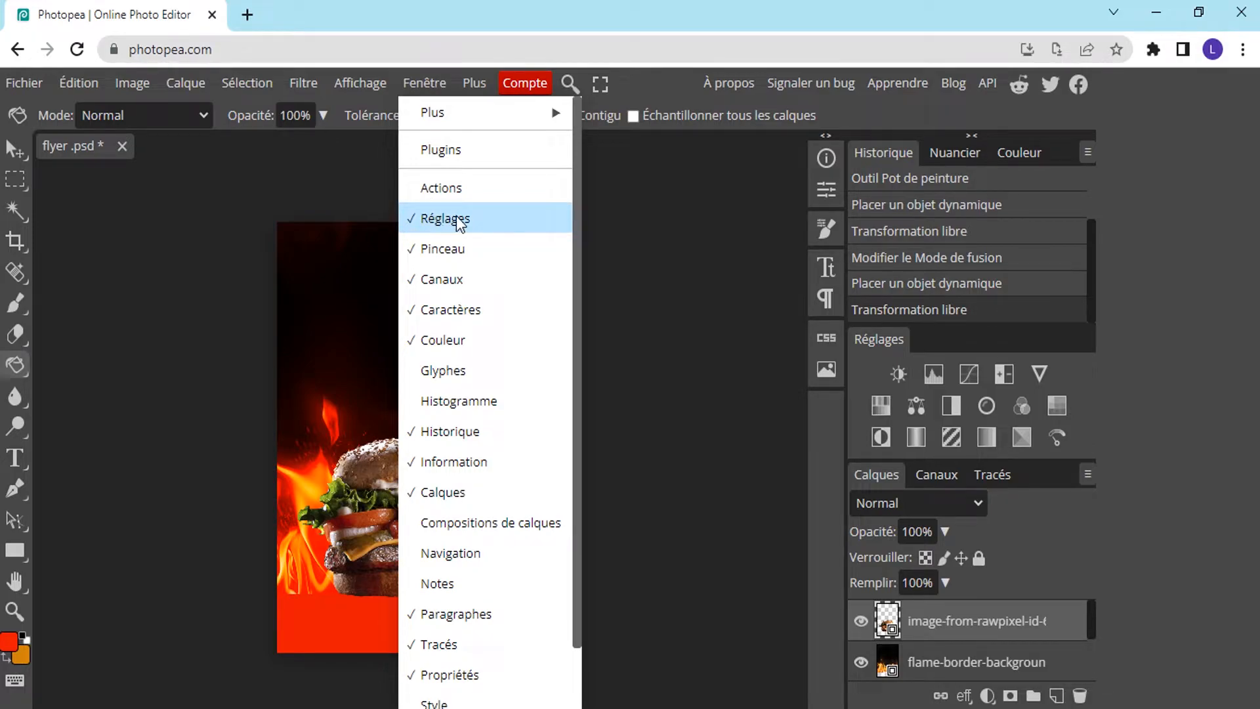
click(918, 403)
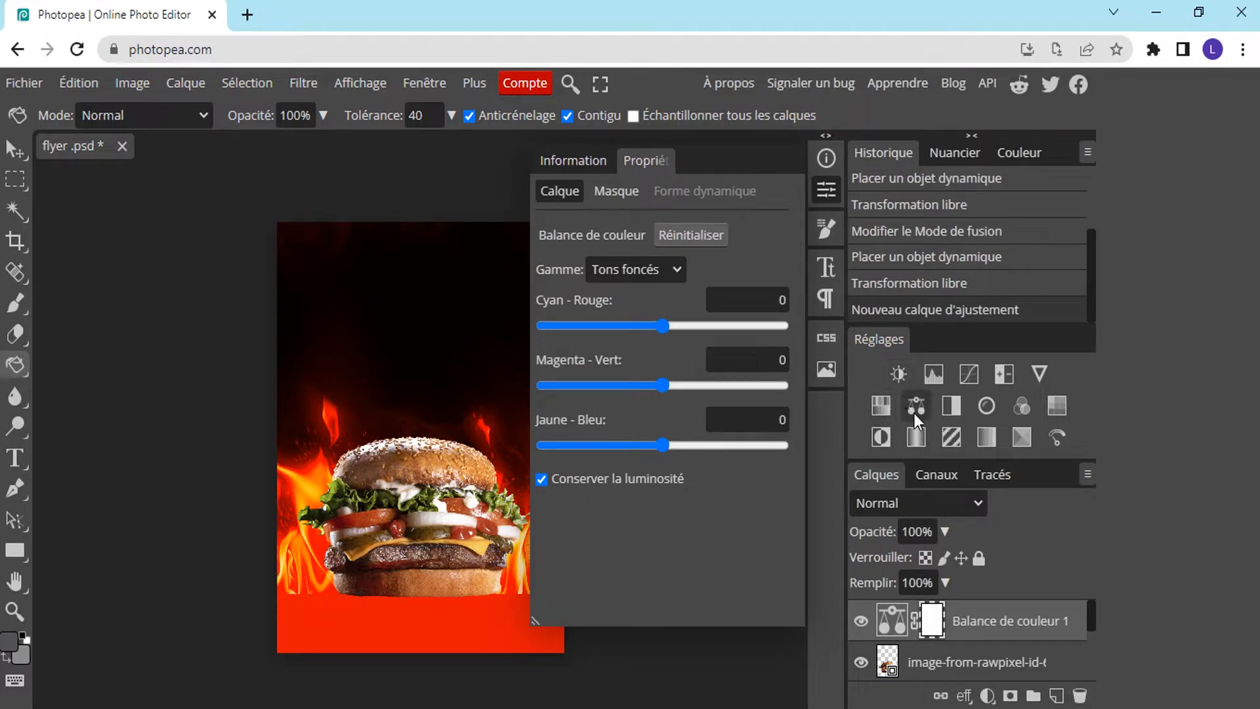
click(779, 298)
text(5)
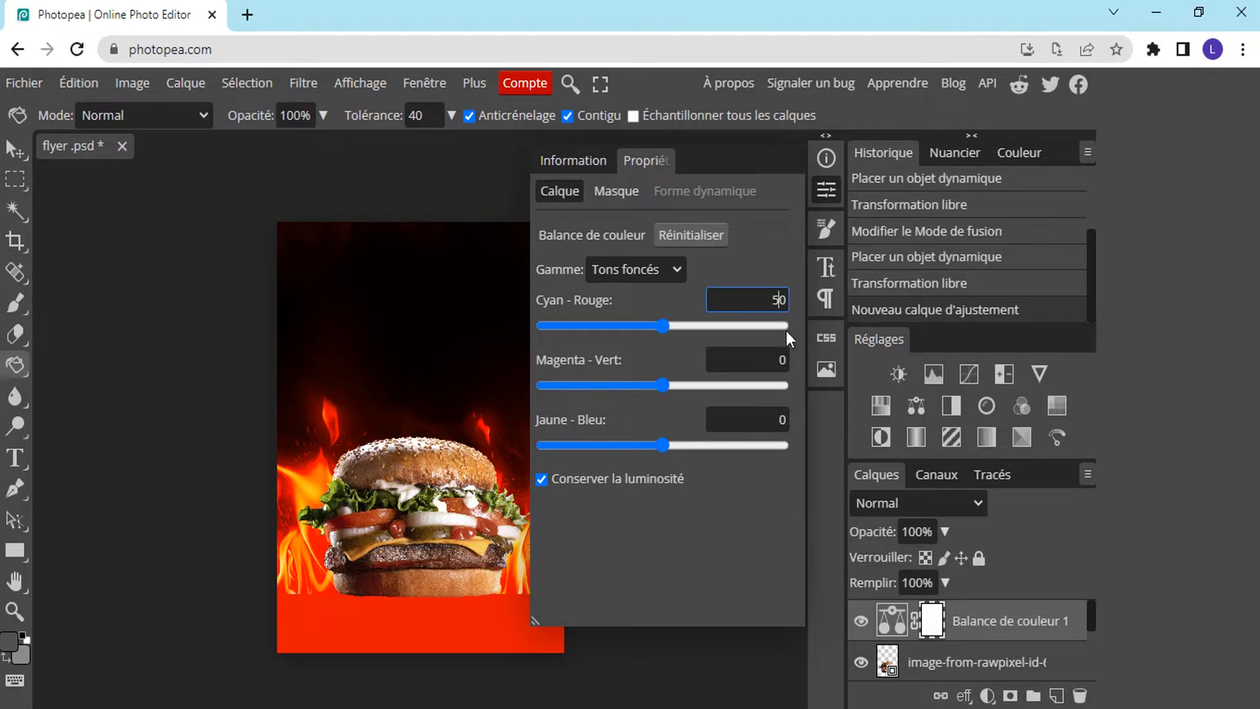
click(772, 357)
text(2)
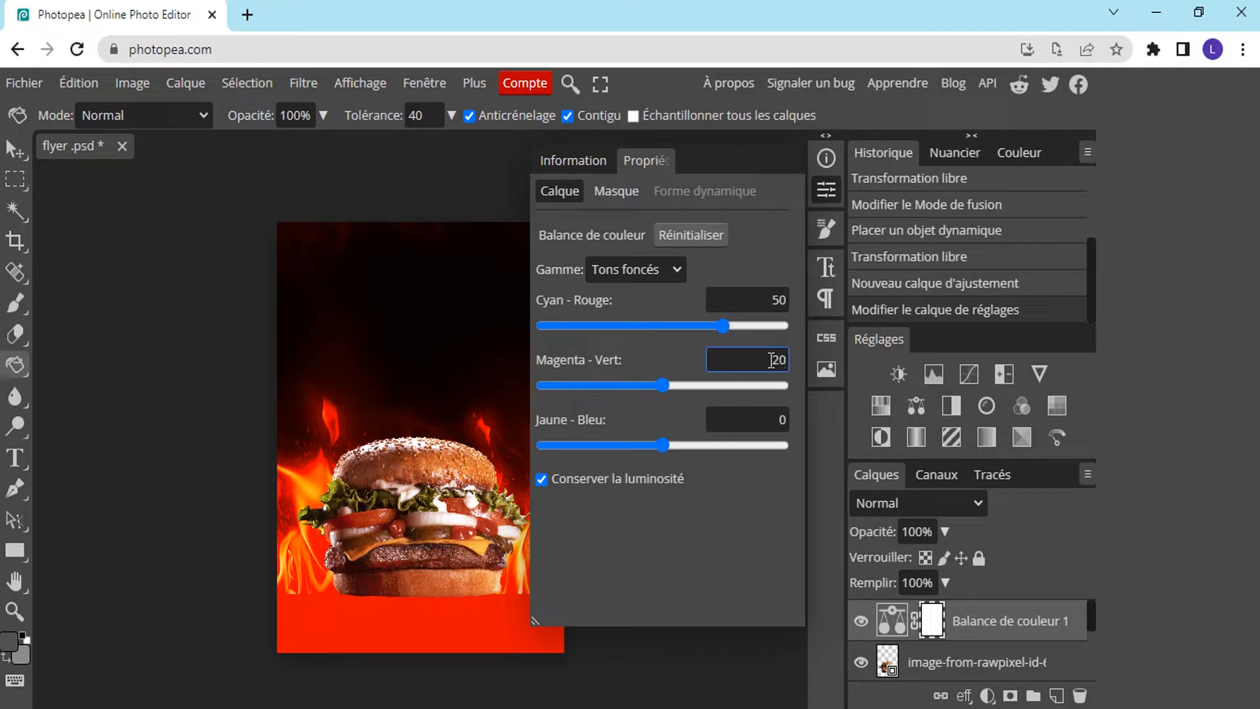
key(Delete)
text(1)
click(780, 419)
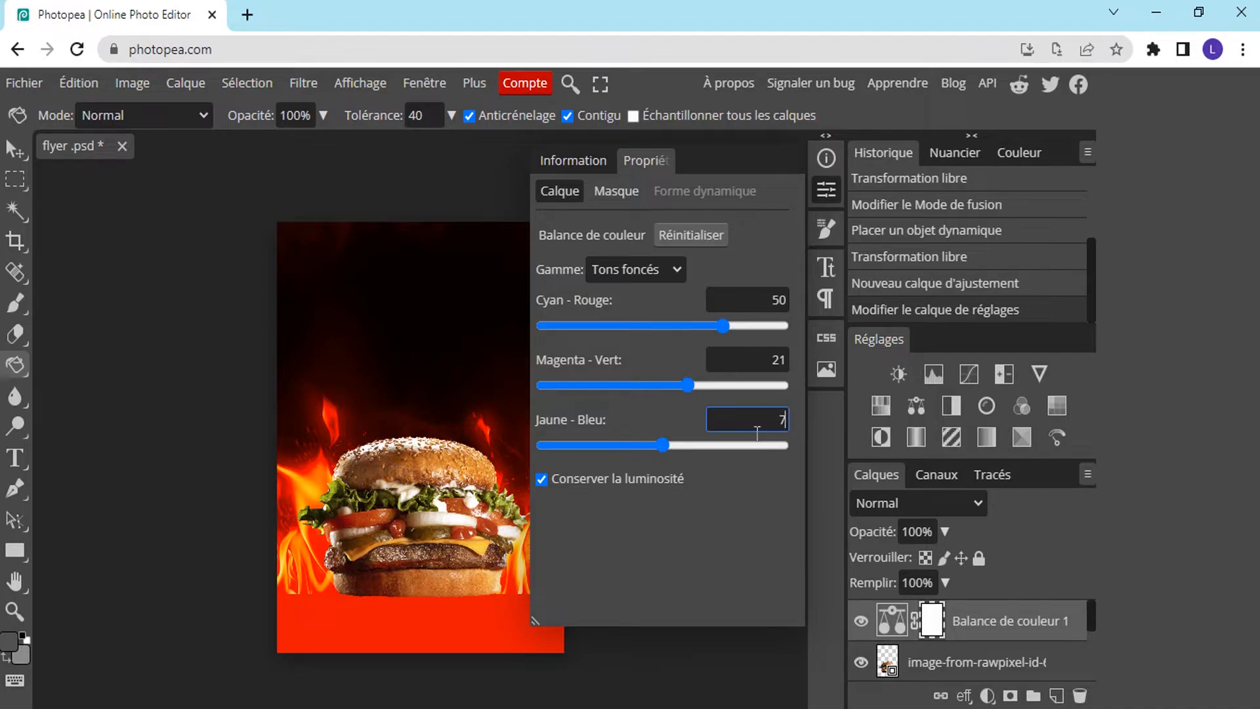
key(Return)
click(825, 192)
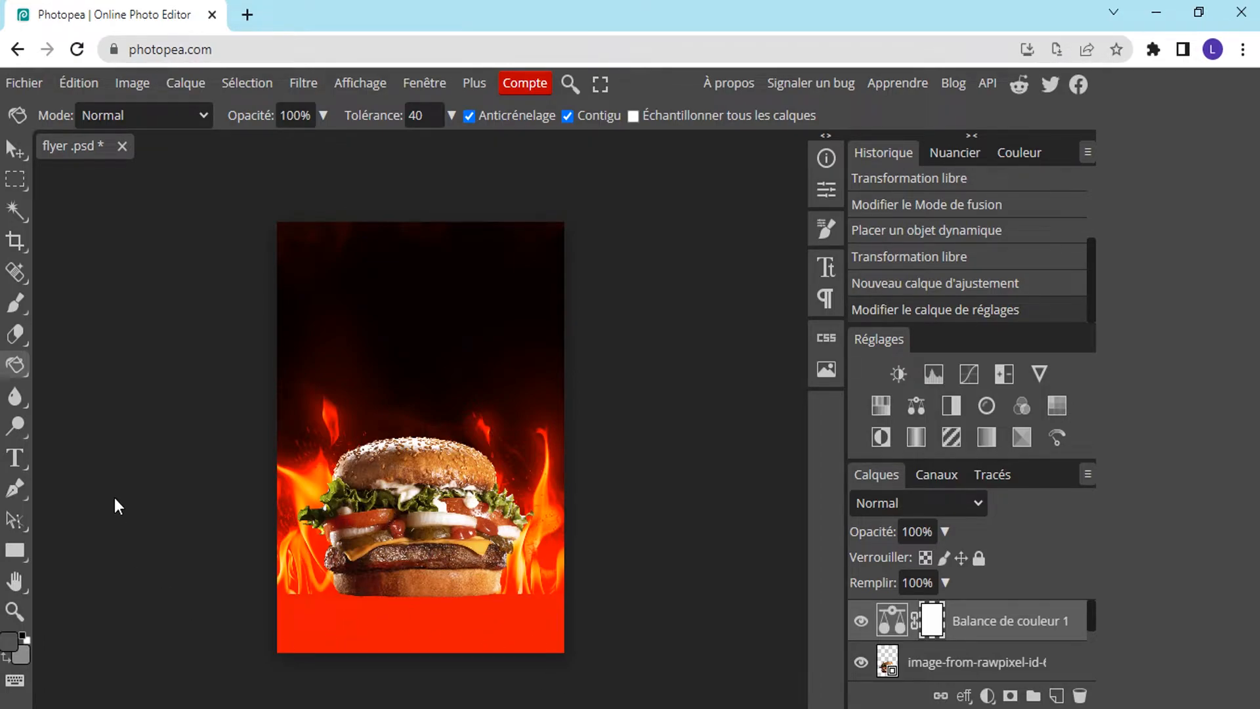
Save the flyer document.
click(24, 83)
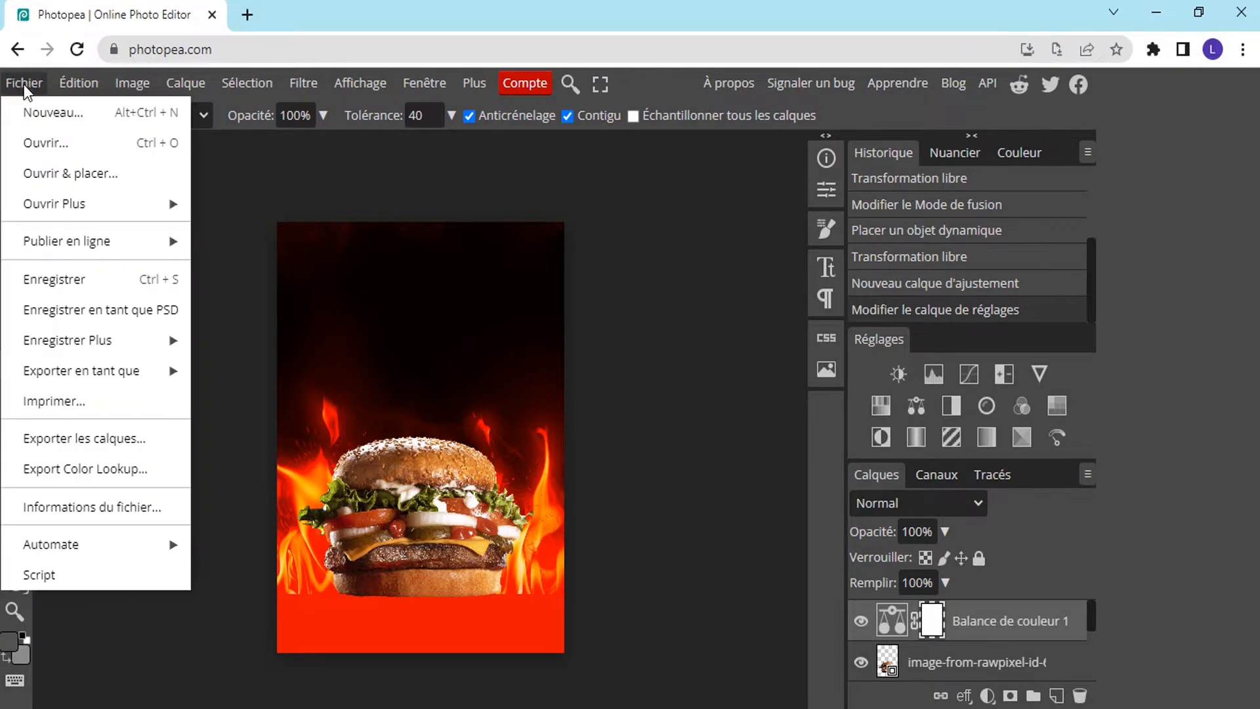
click(51, 280)
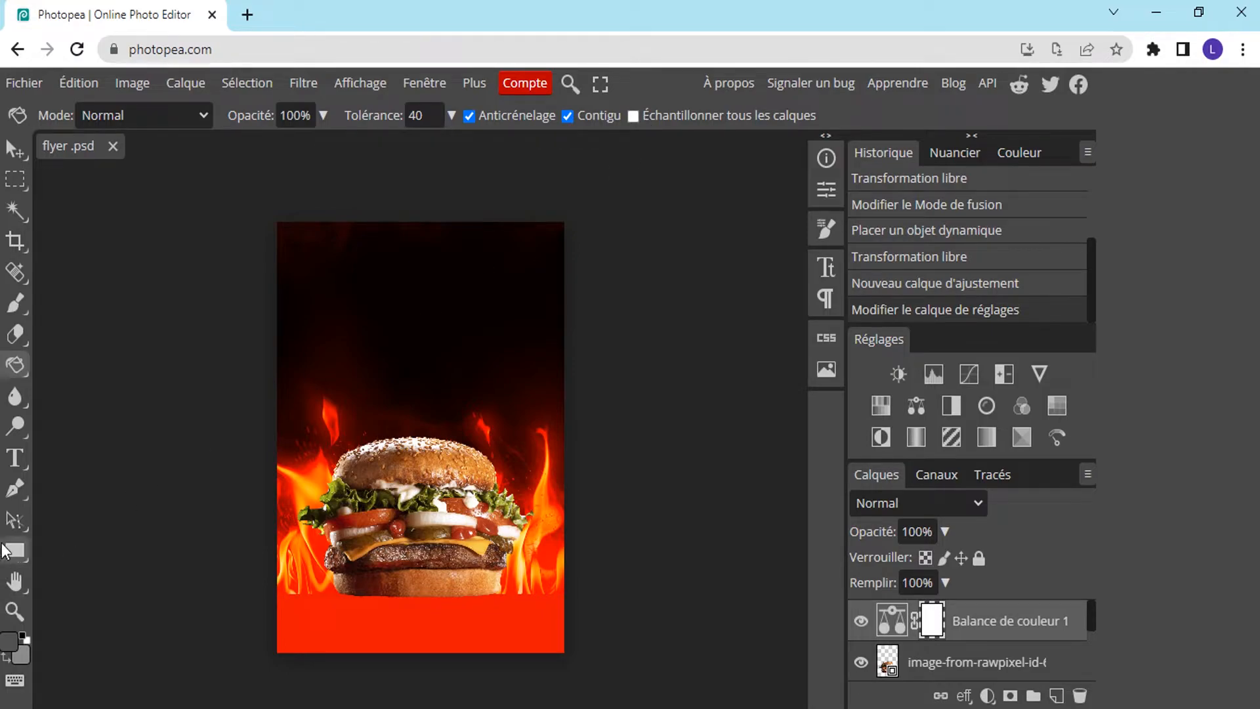
Add the two-line text BURGER PREMIUM at 150 px in the red strip below the burger and shift it slightly toward the centre.
click(17, 457)
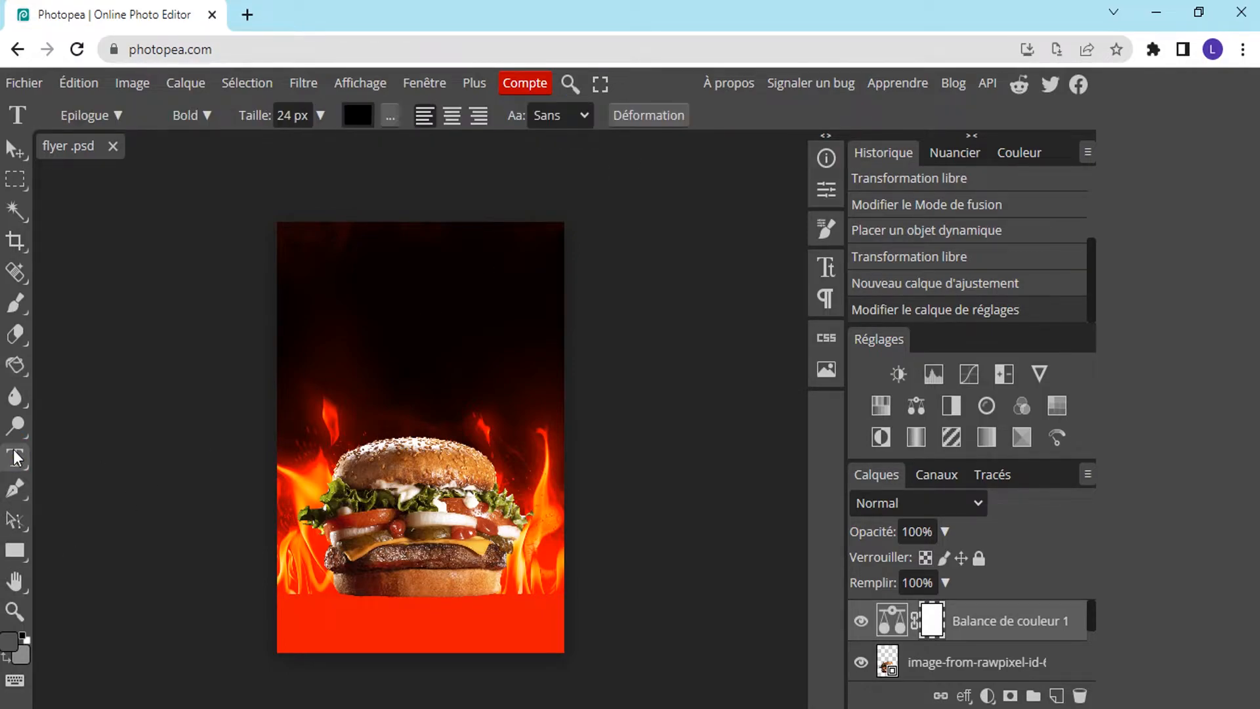
click(306, 622)
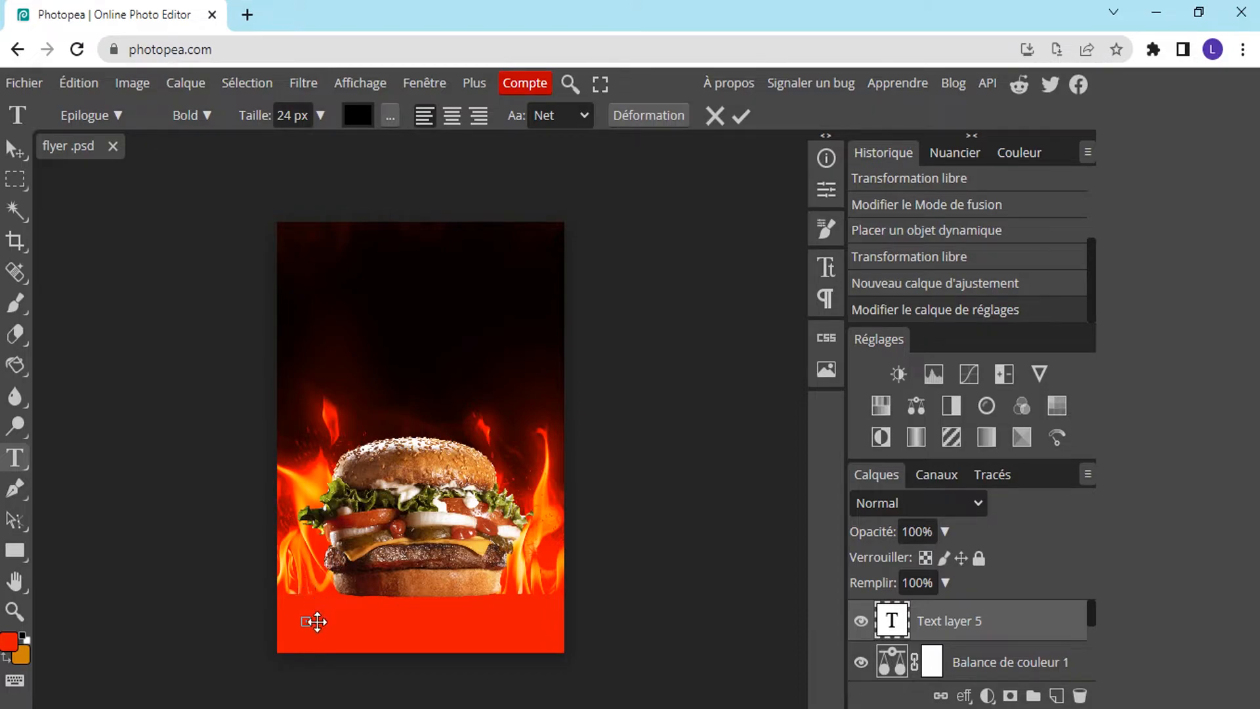
click(321, 116)
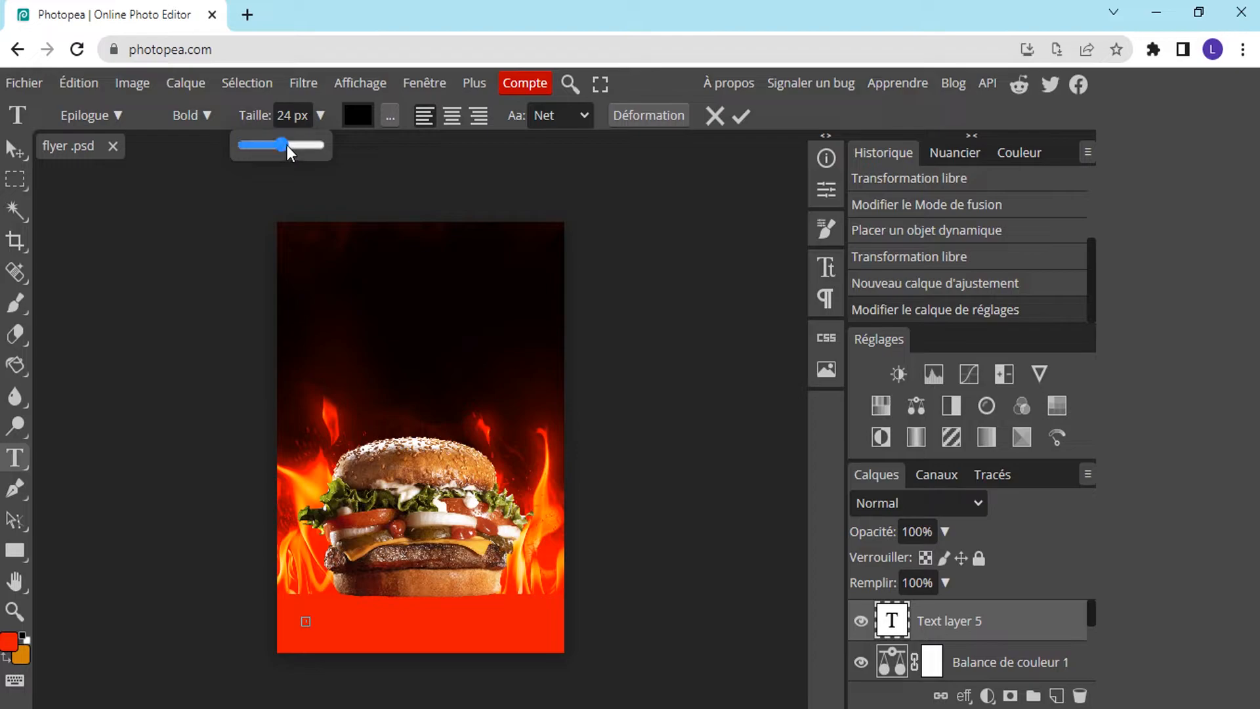
drag(317, 148, 327, 151)
text(BURGE)
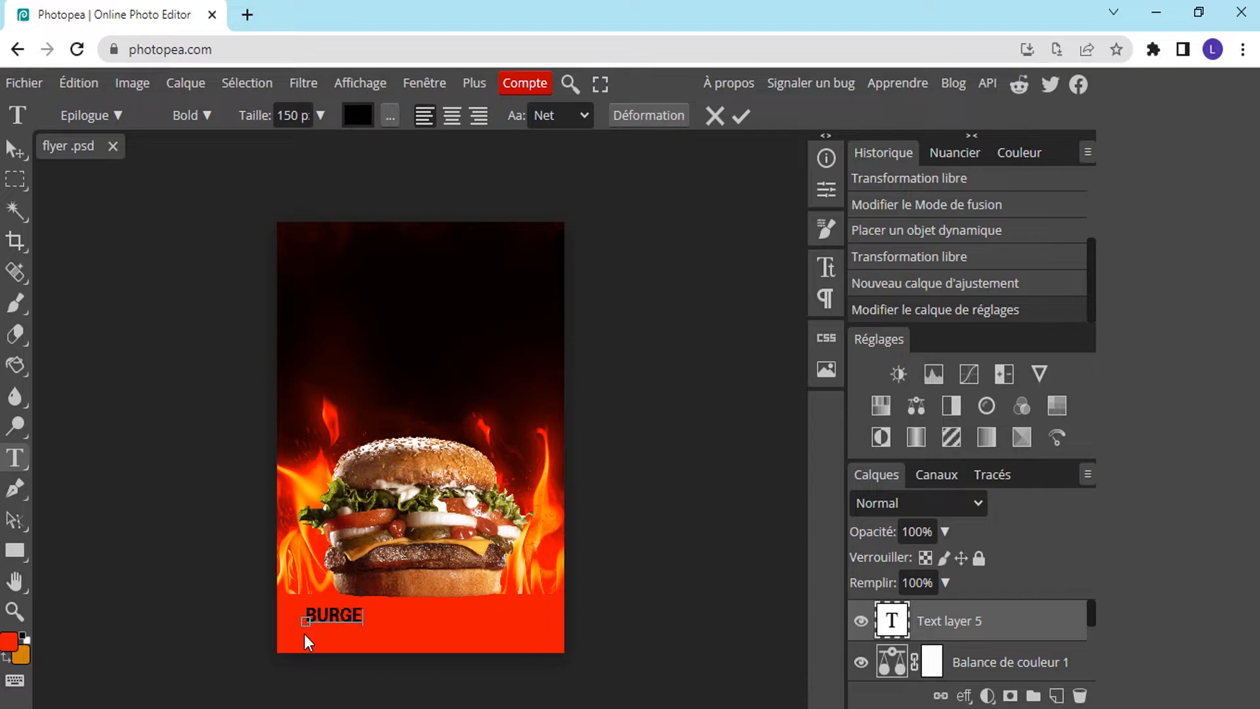
text(R PREMIUM)
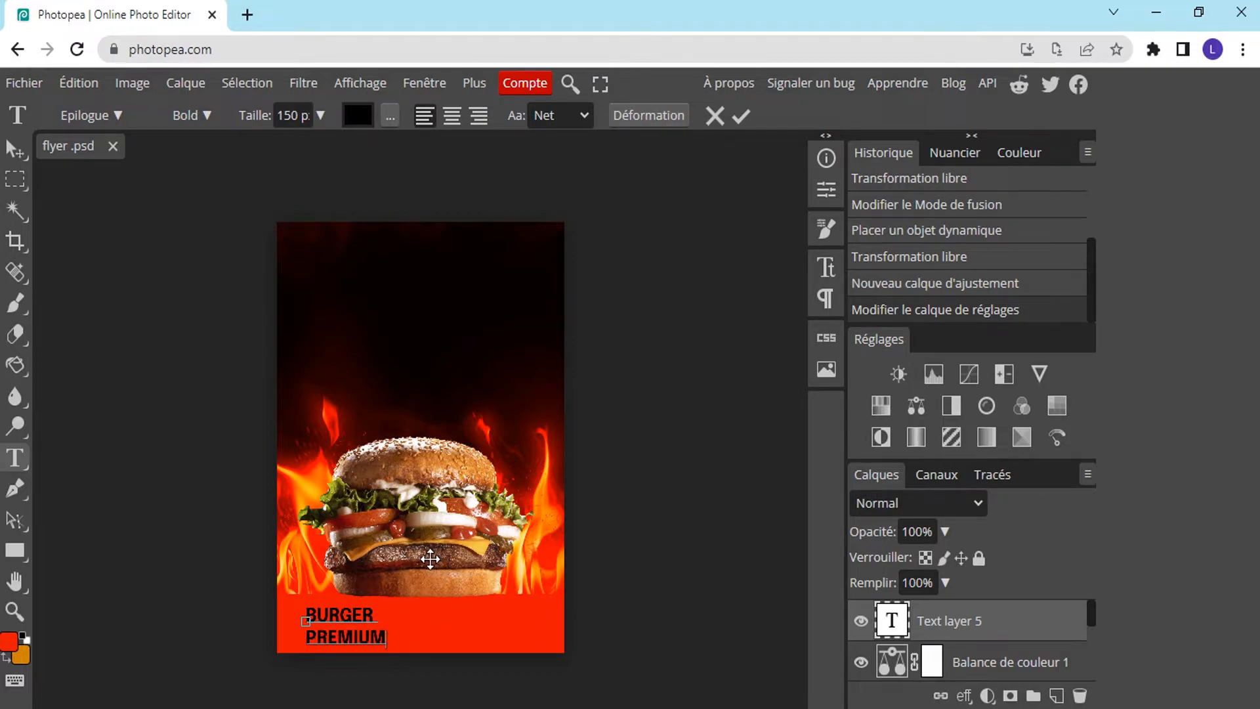
click(741, 117)
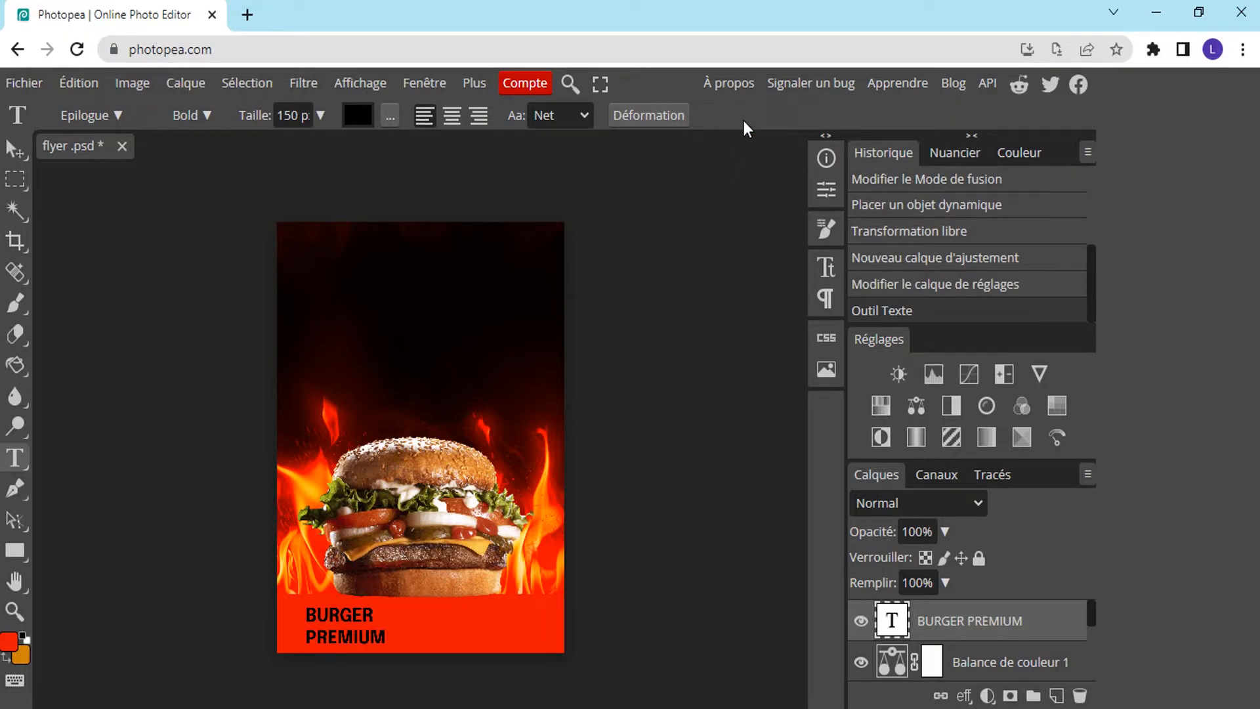
click(15, 145)
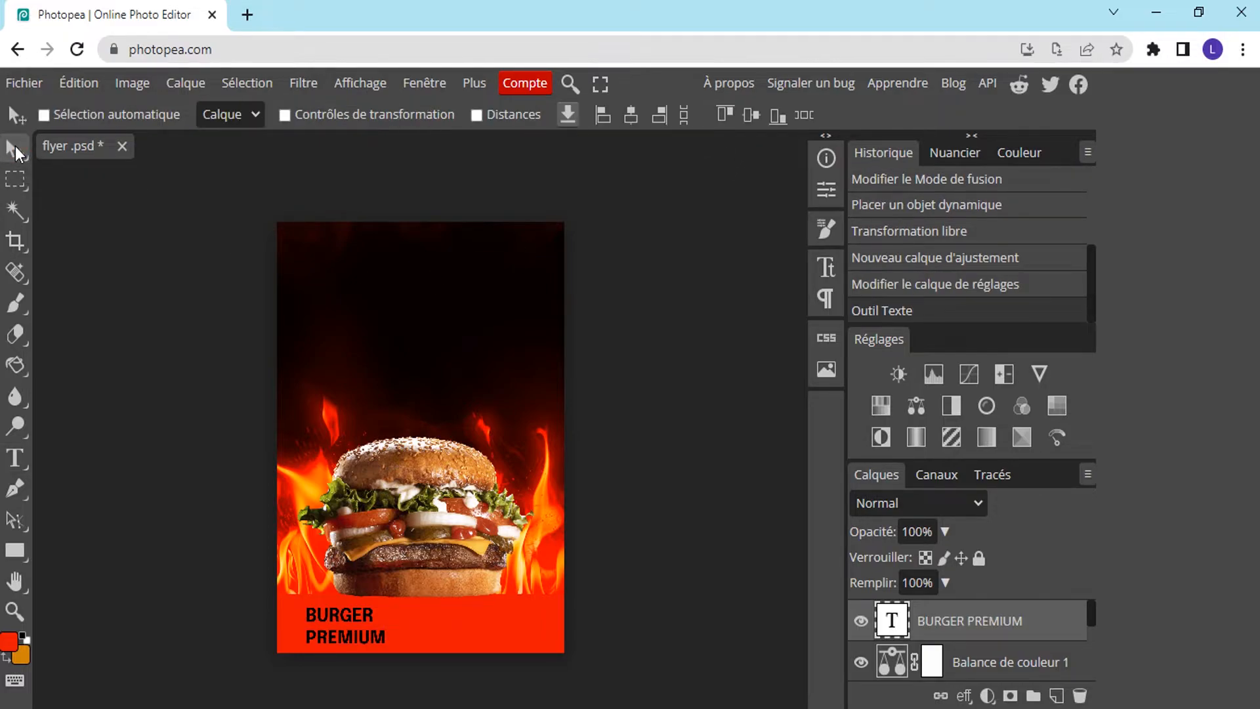
drag(320, 625, 349, 618)
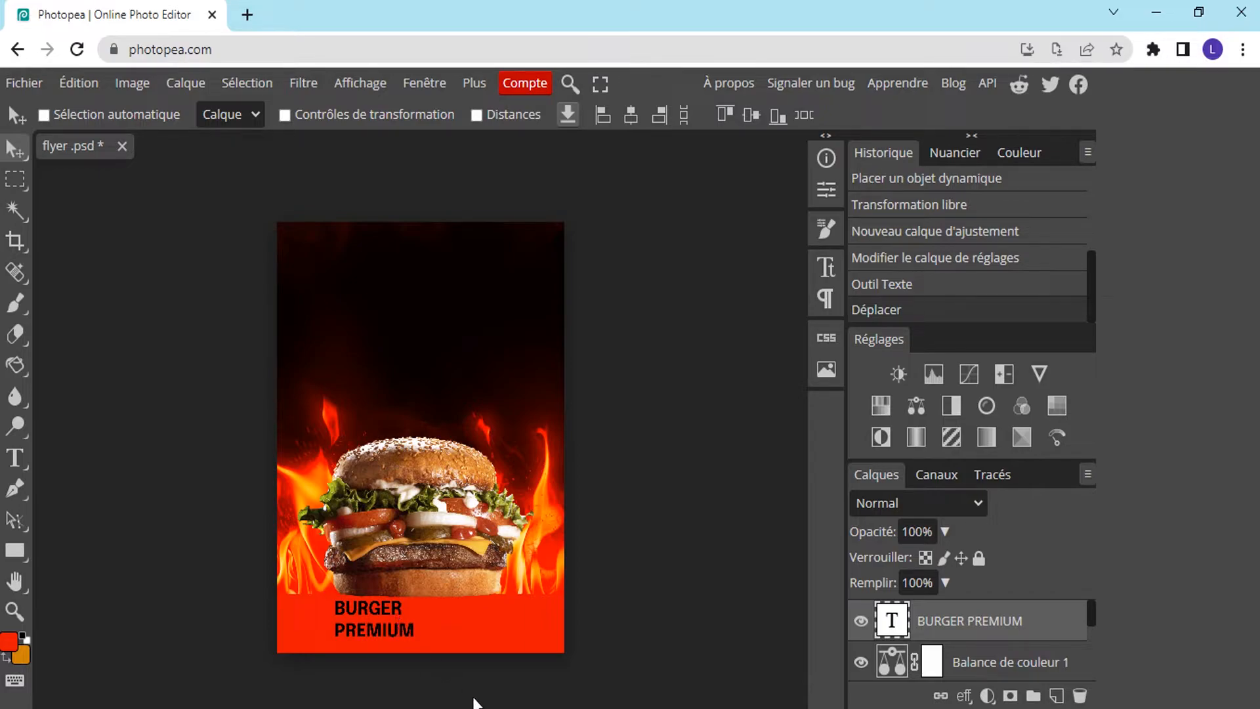
Change the font of the BURGER PREMIUM text to Rubik Mono One.
double_click(345, 624)
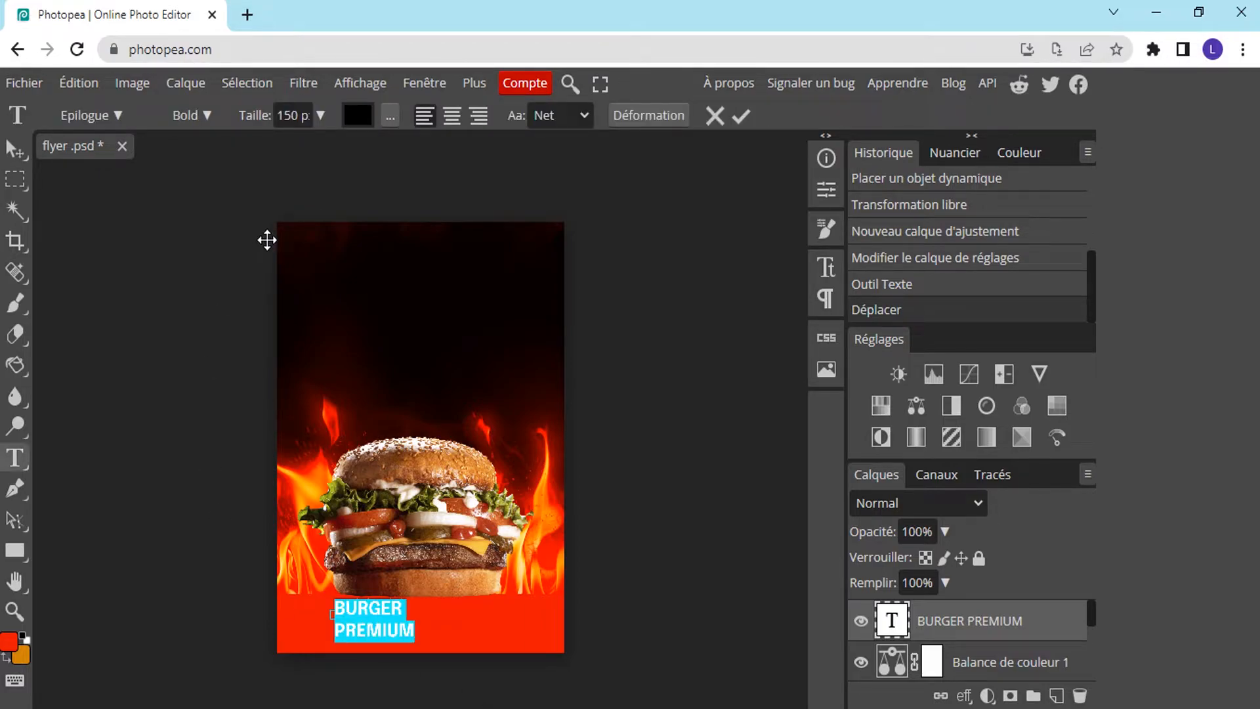
click(121, 113)
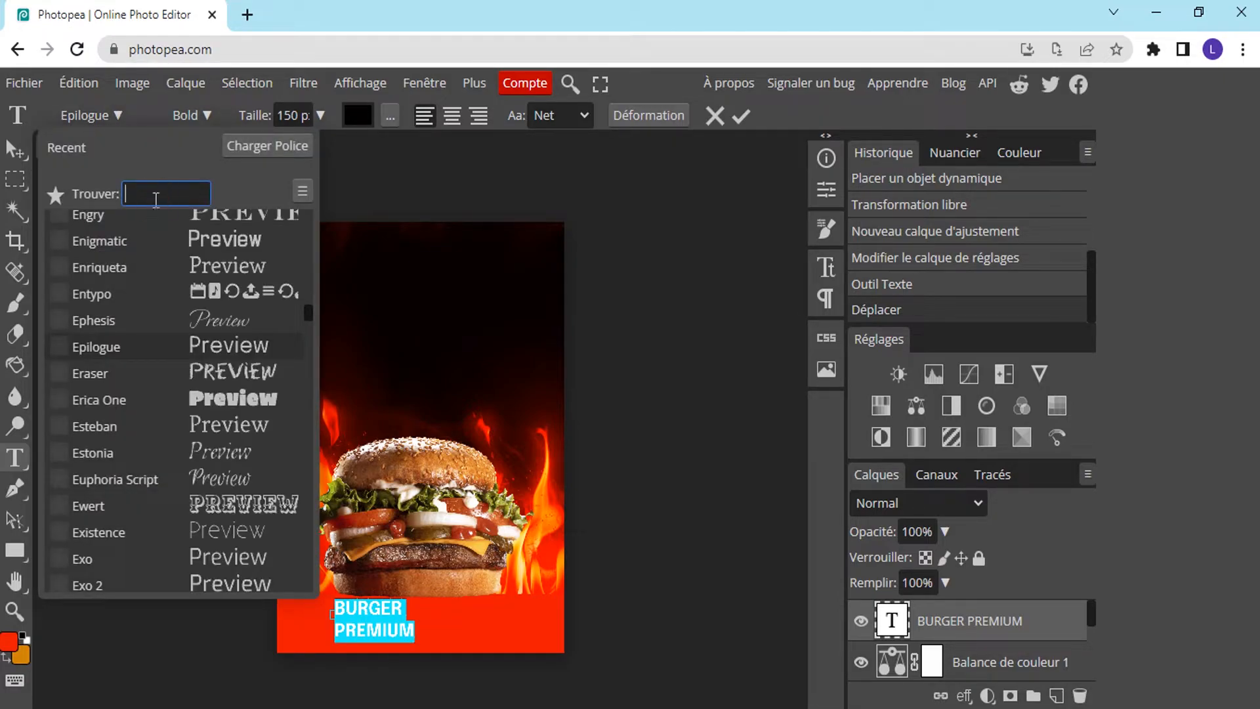
text(RU)
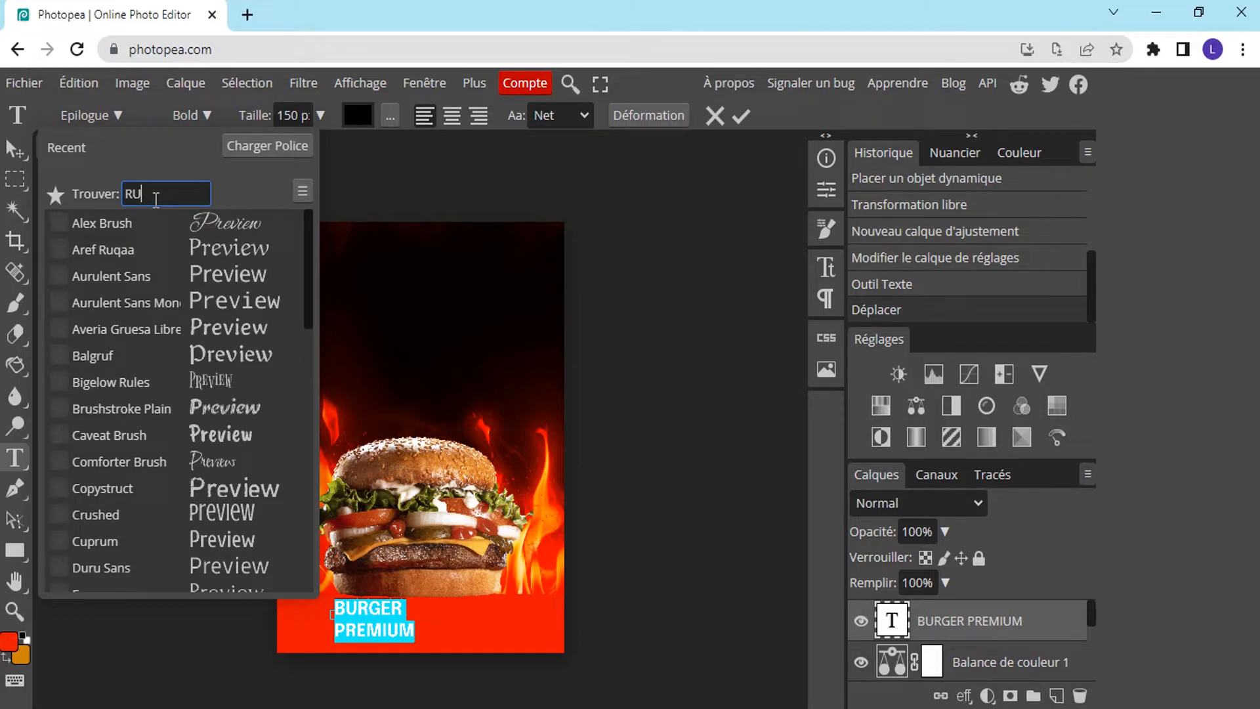
text(BI)
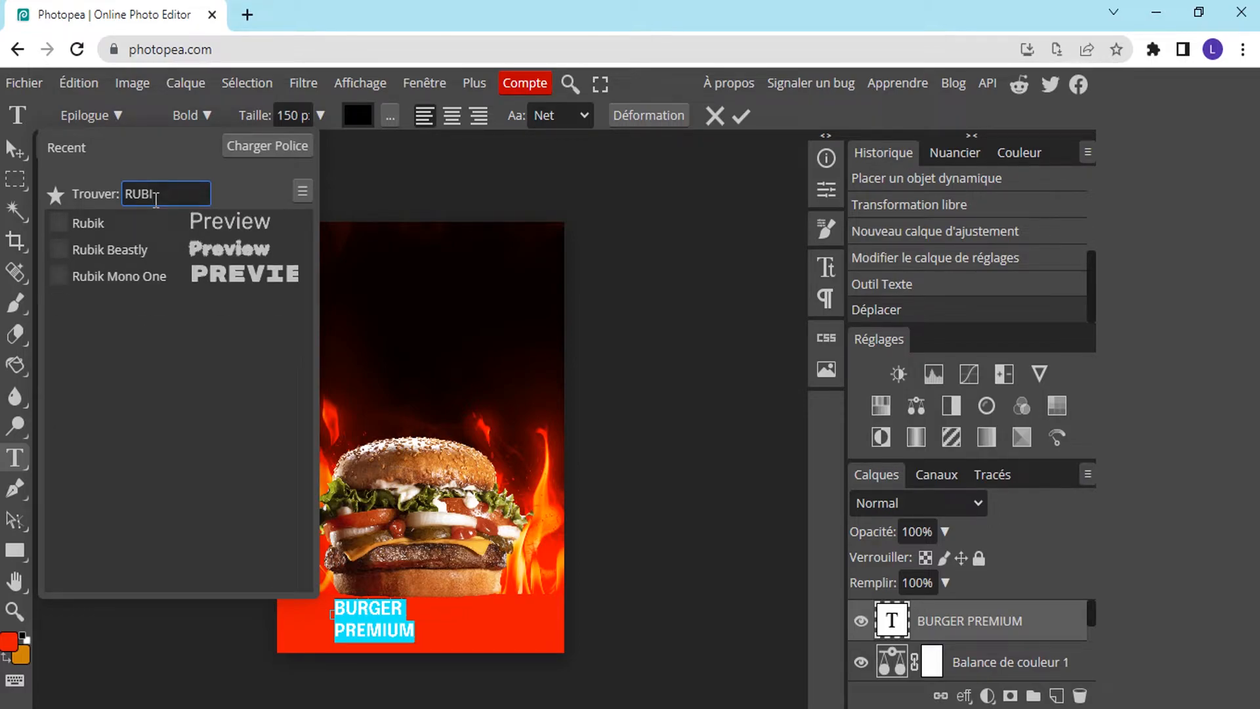
click(121, 273)
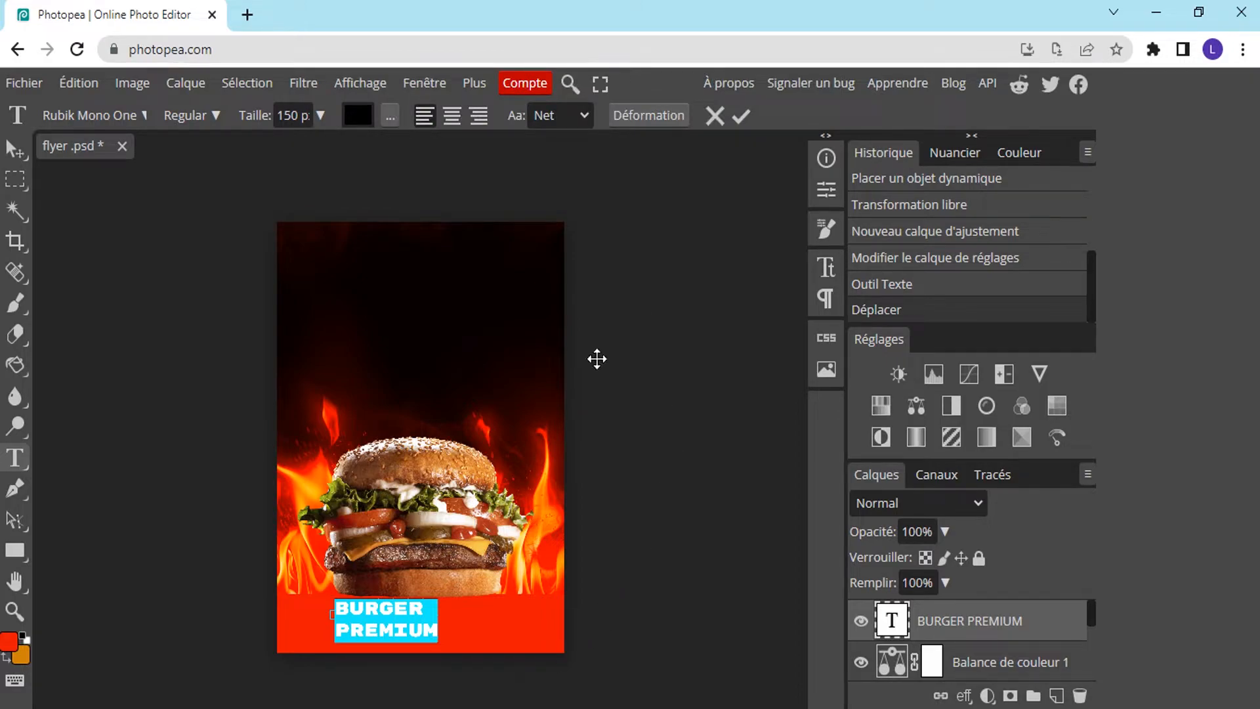
Set the BURGER PREMIUM text size to 250 px and move it up slightly so it overlaps the bottom of the burger.
click(289, 117)
key(BackSpace)
text(2)
key(Return)
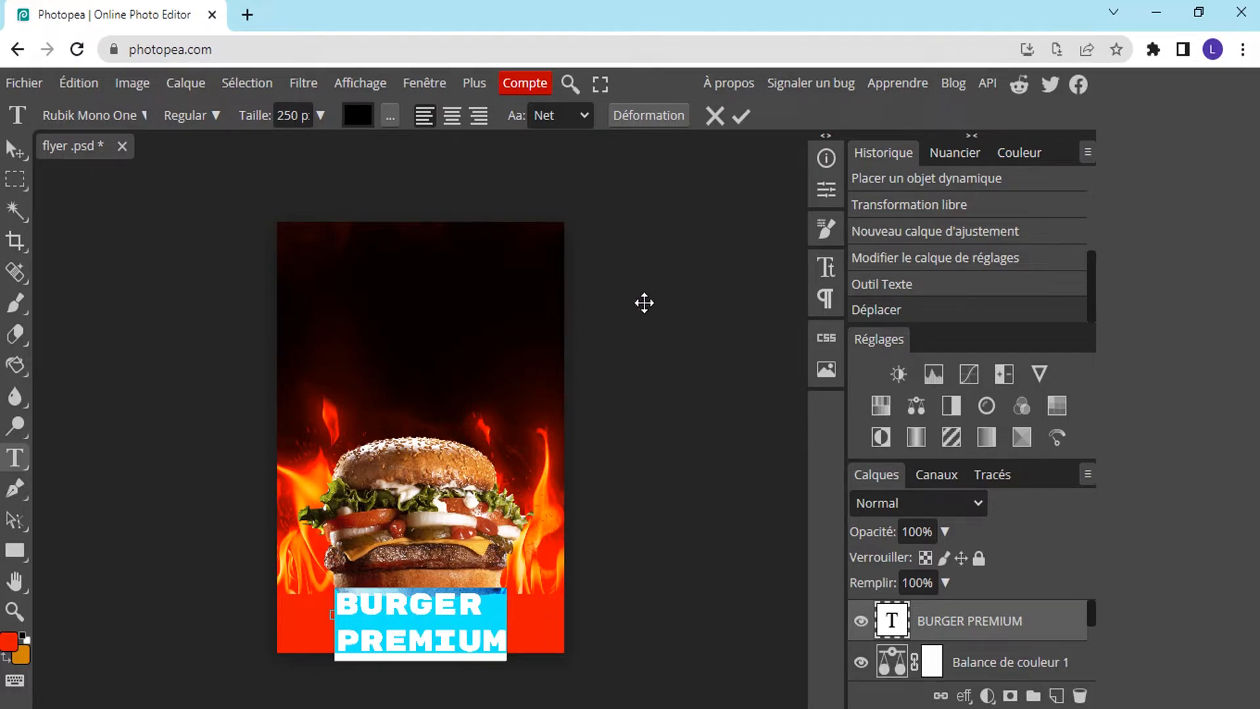
click(740, 116)
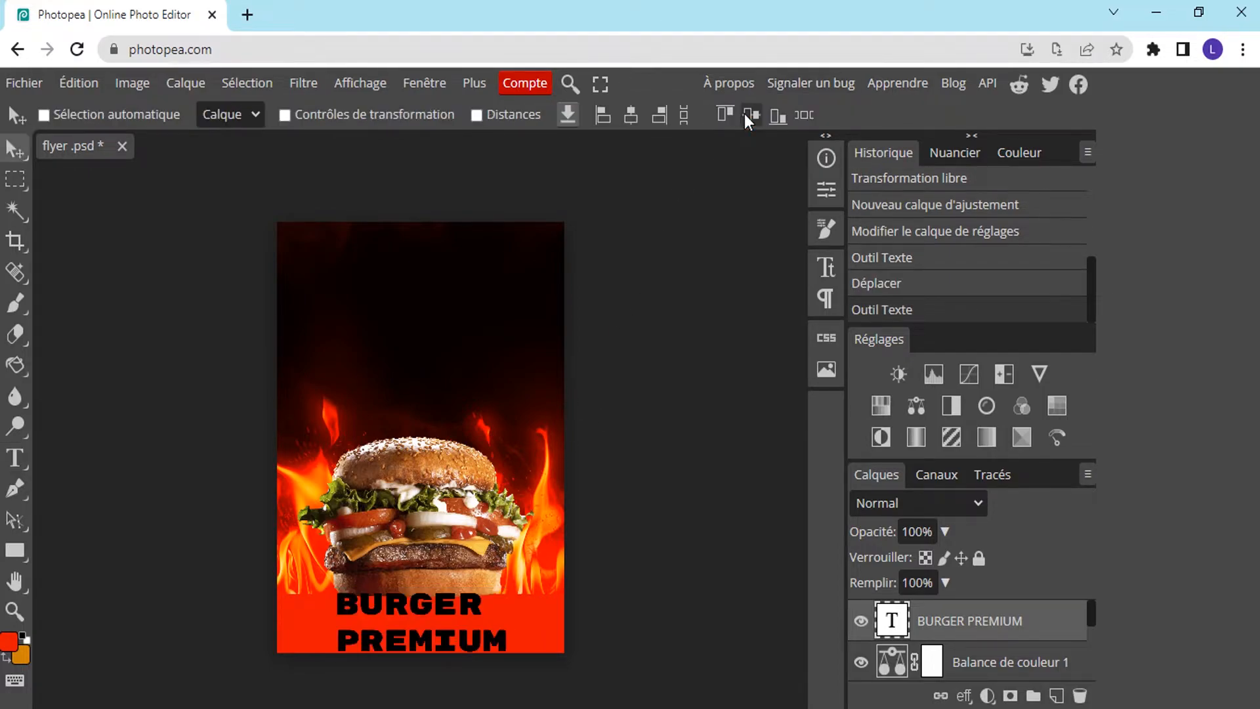
mouse_move(420, 632)
mouse_down()
mouse_move(437, 523)
mouse_move(413, 614)
mouse_up()
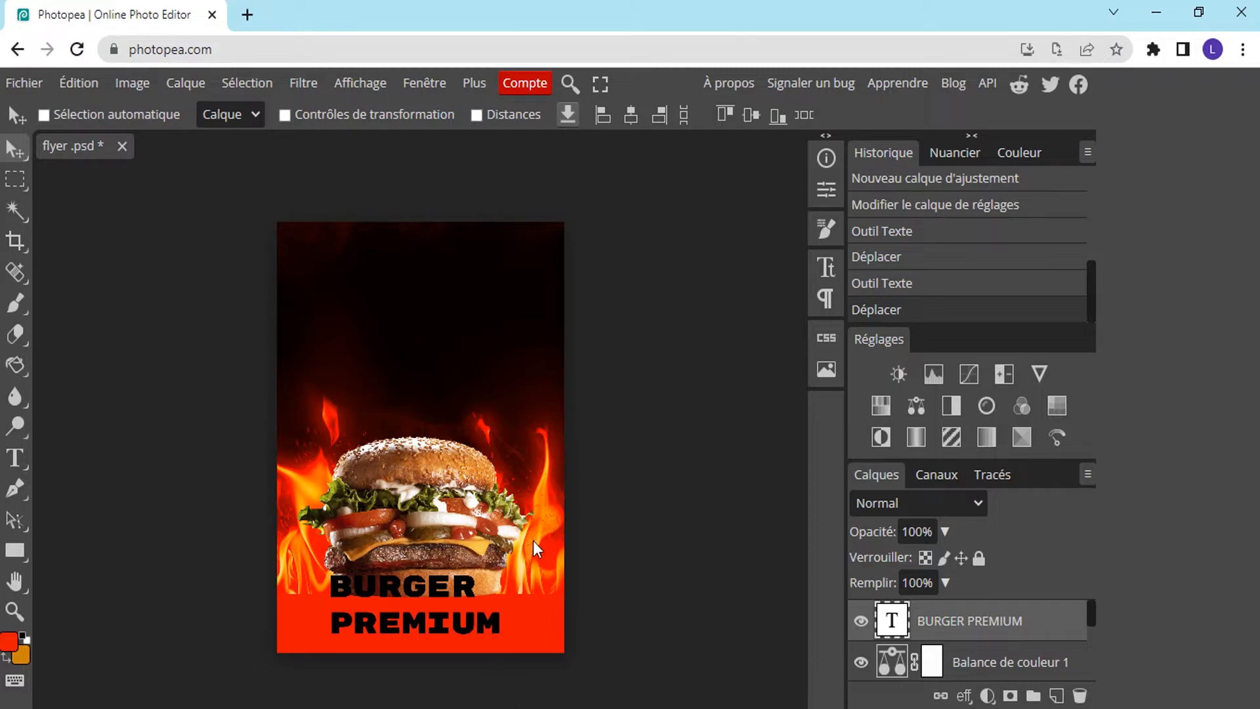
Colour the word BURGER white (ffffff).
double_click(465, 593)
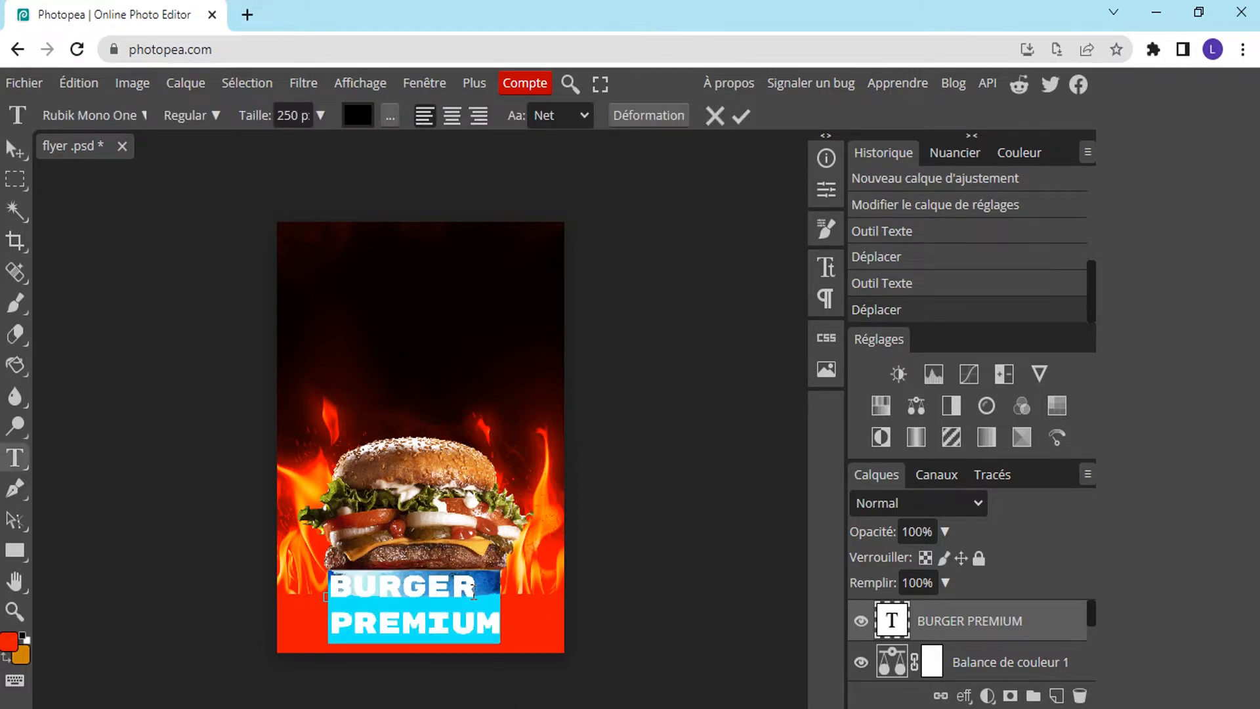
click(470, 591)
drag(471, 589, 337, 581)
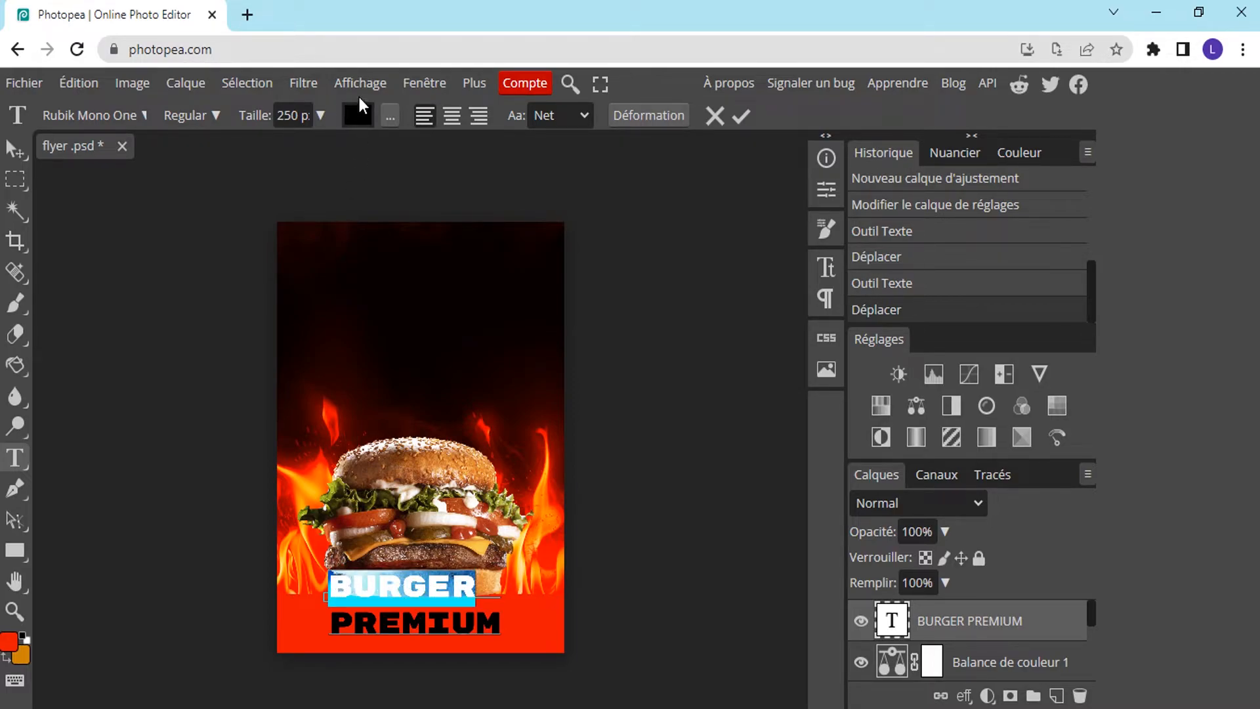
click(358, 114)
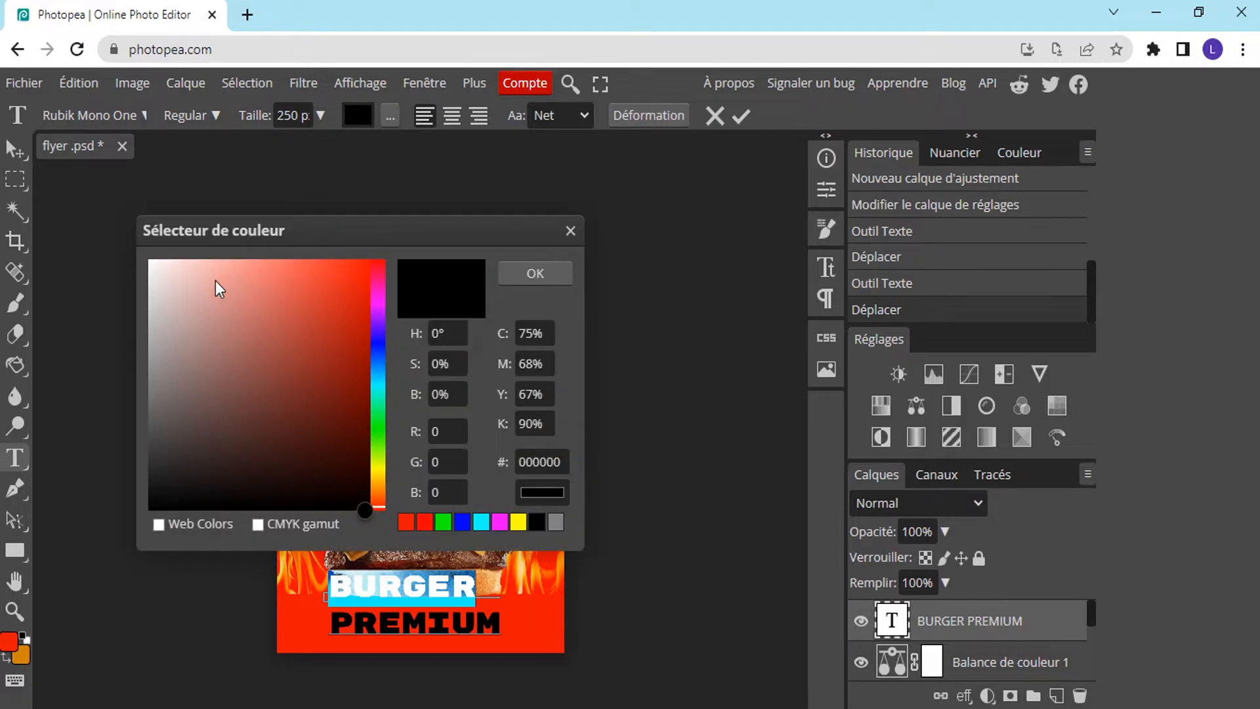
drag(155, 269, 134, 243)
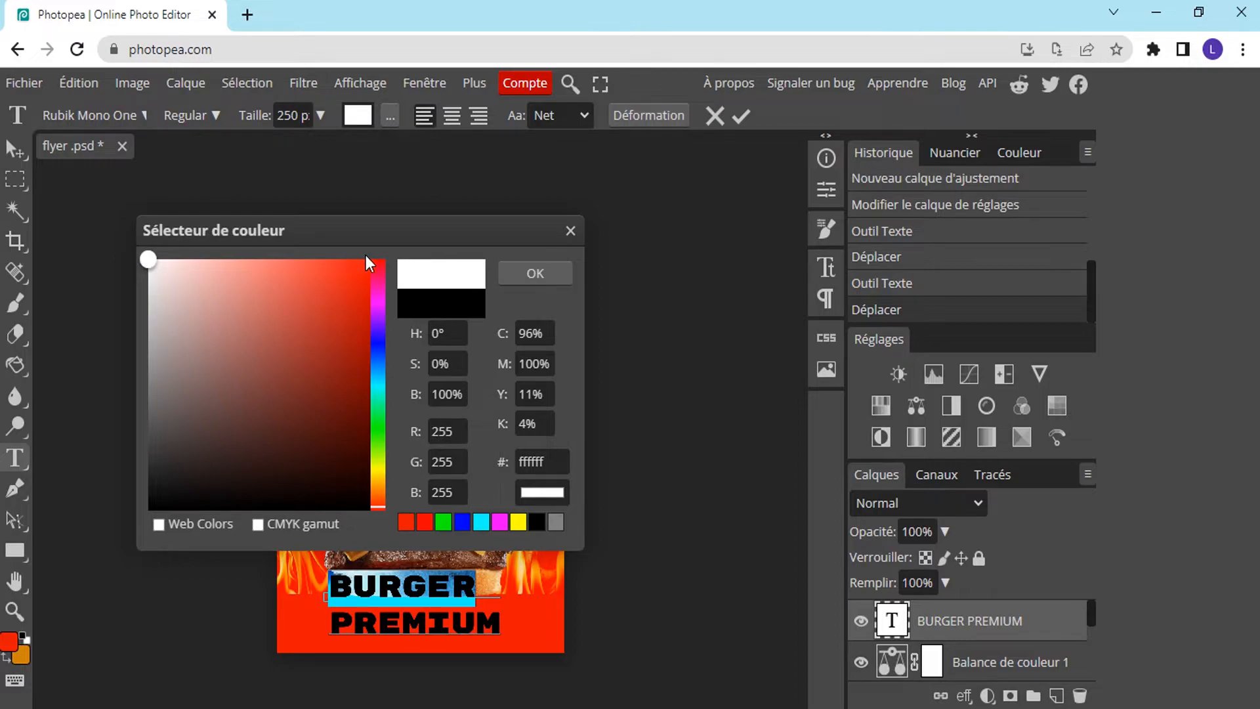
click(543, 272)
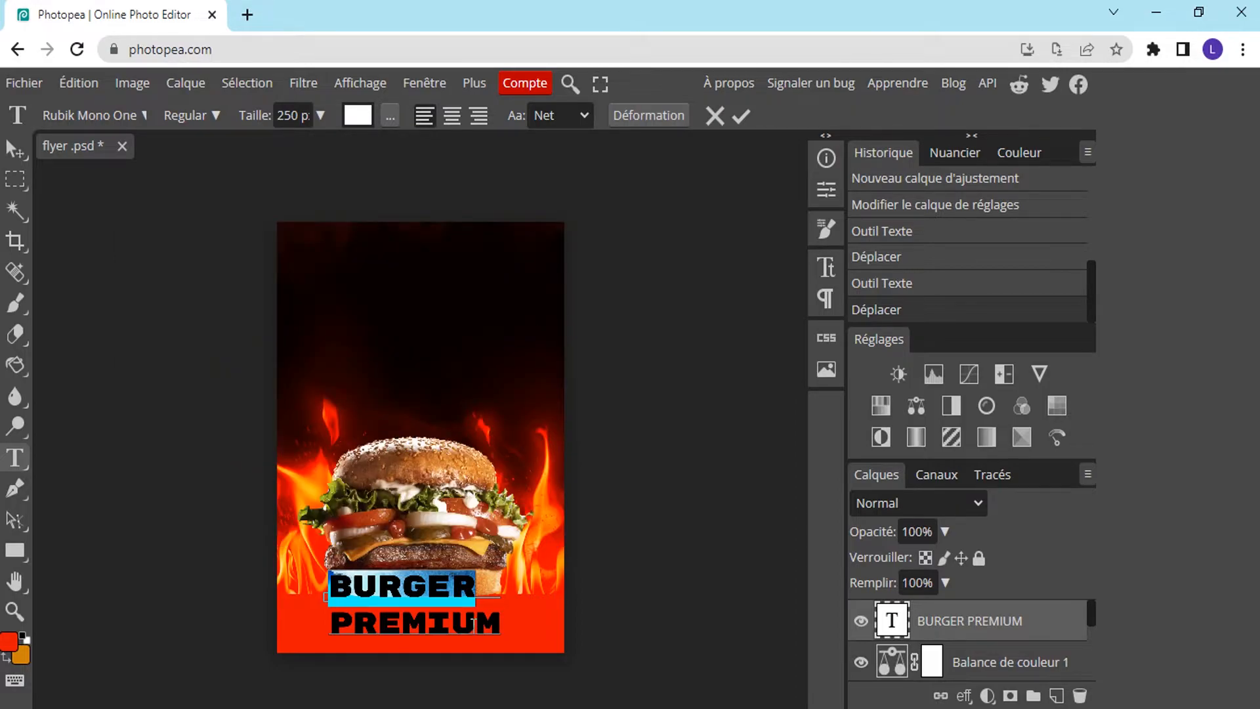
click(741, 116)
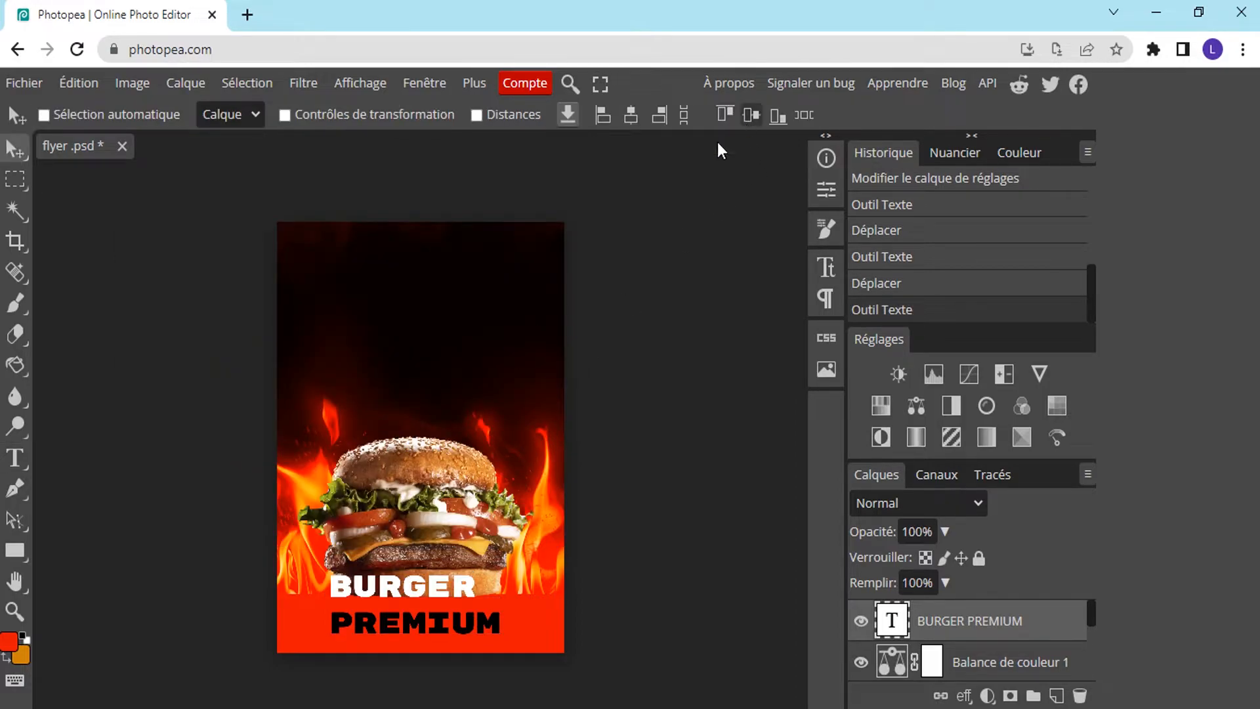
Colour the word PREMIUM yellow with hex value eef106.
double_click(494, 623)
click(501, 624)
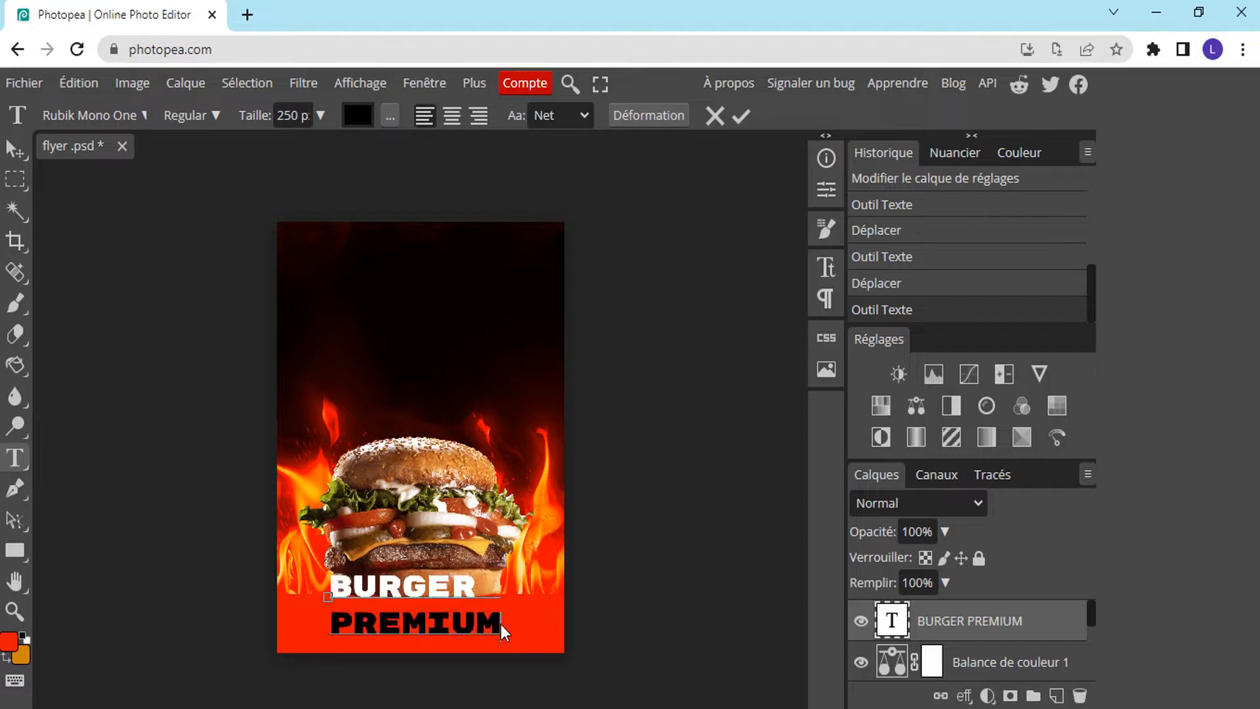
drag(502, 624, 329, 610)
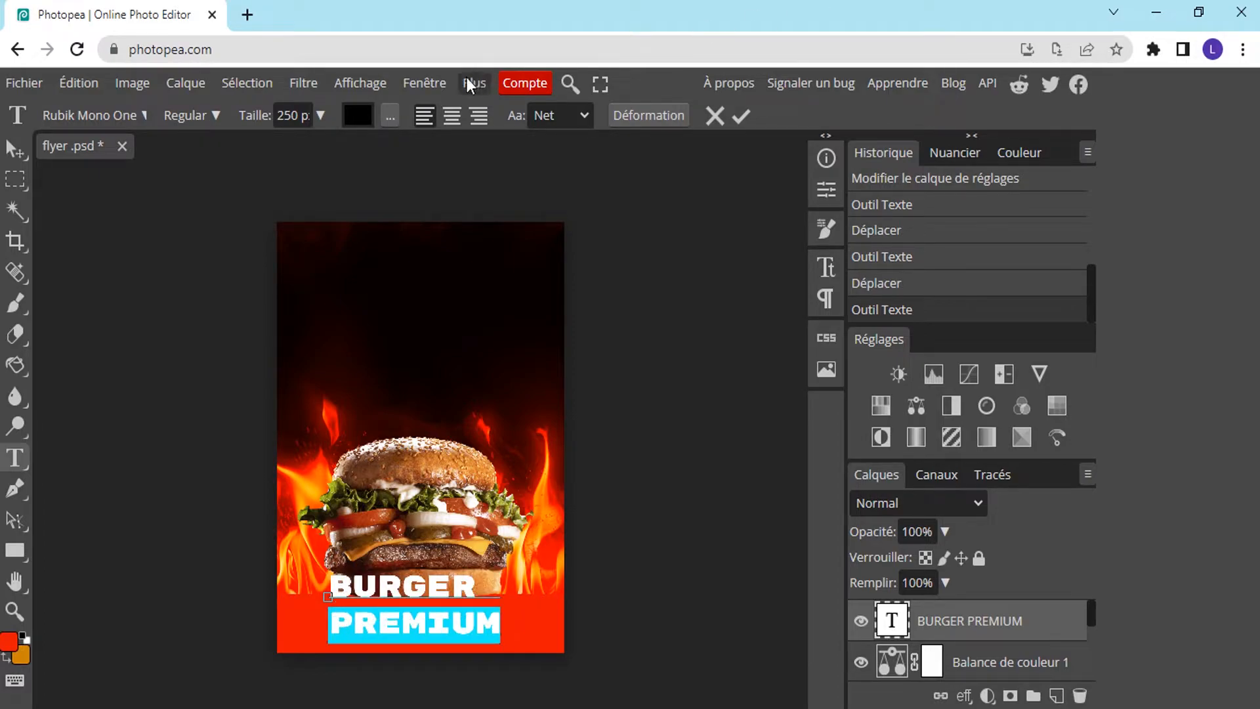
click(361, 115)
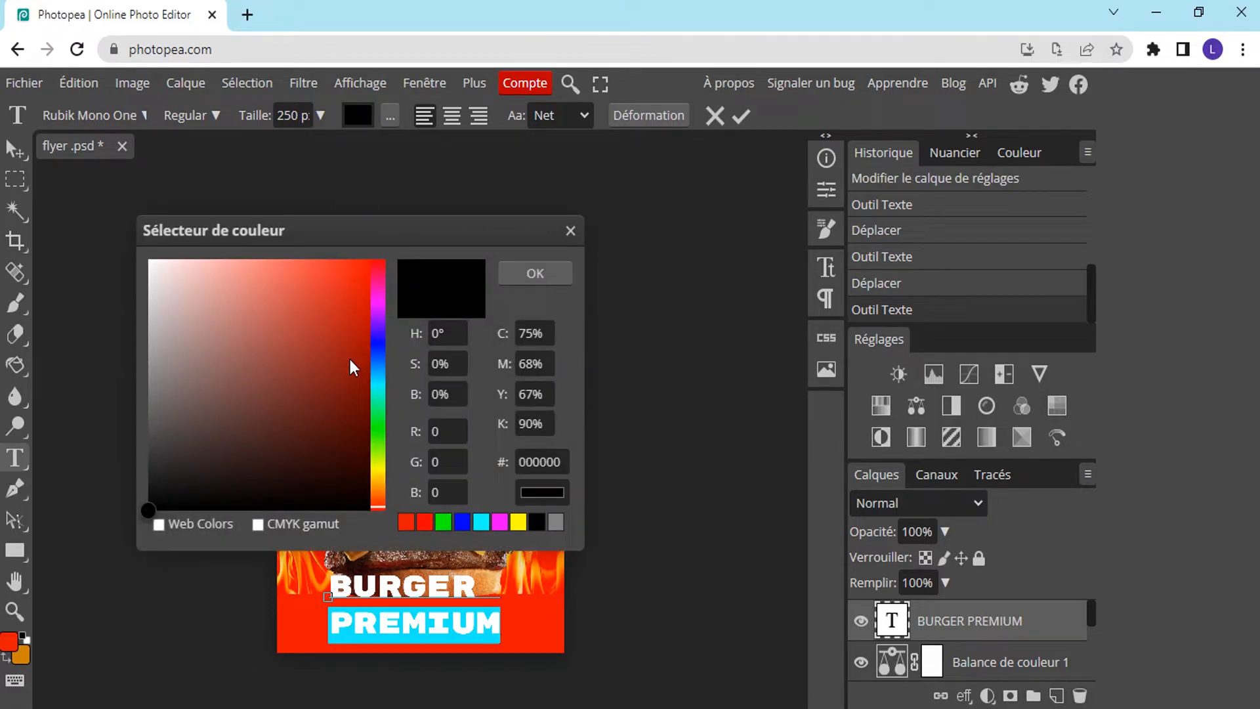
click(379, 483)
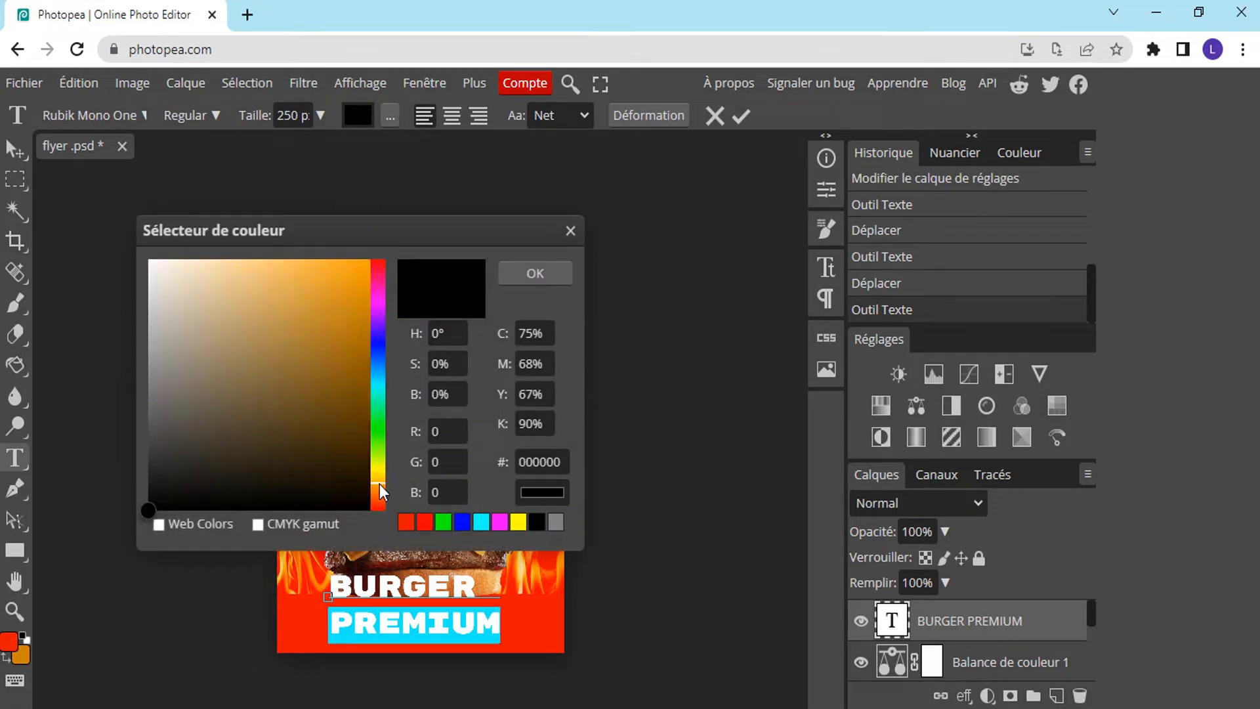
click(380, 475)
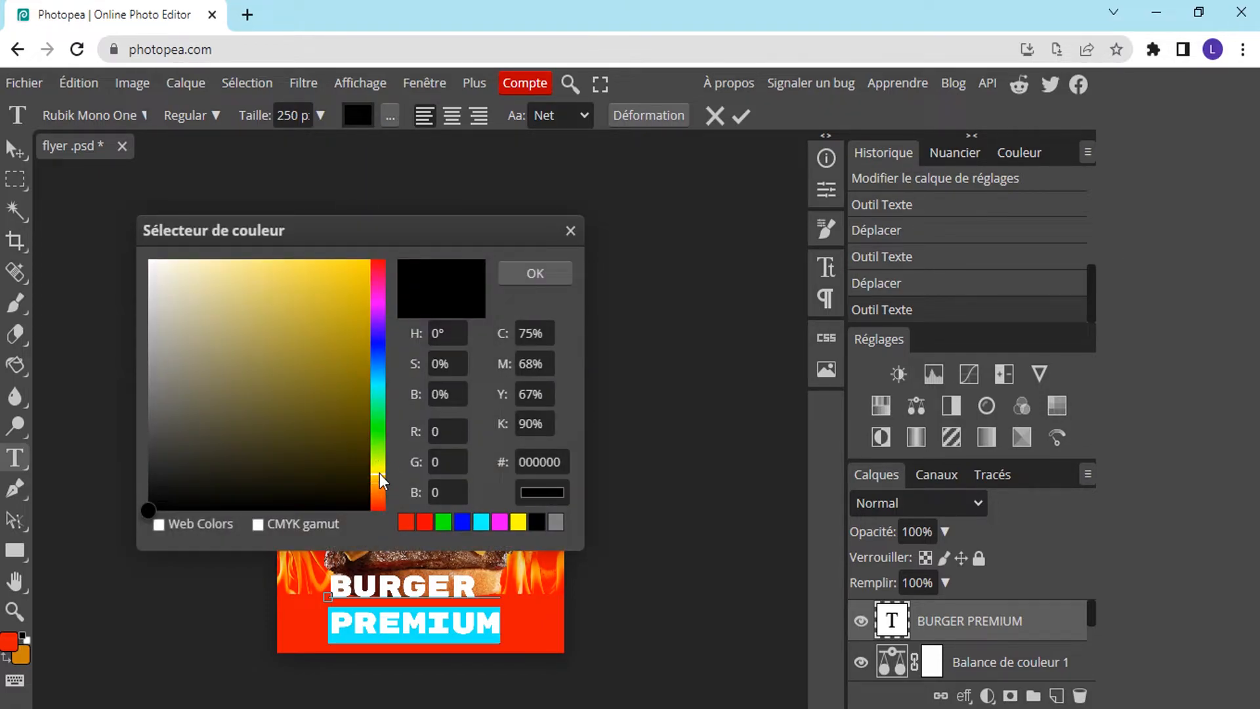
click(379, 467)
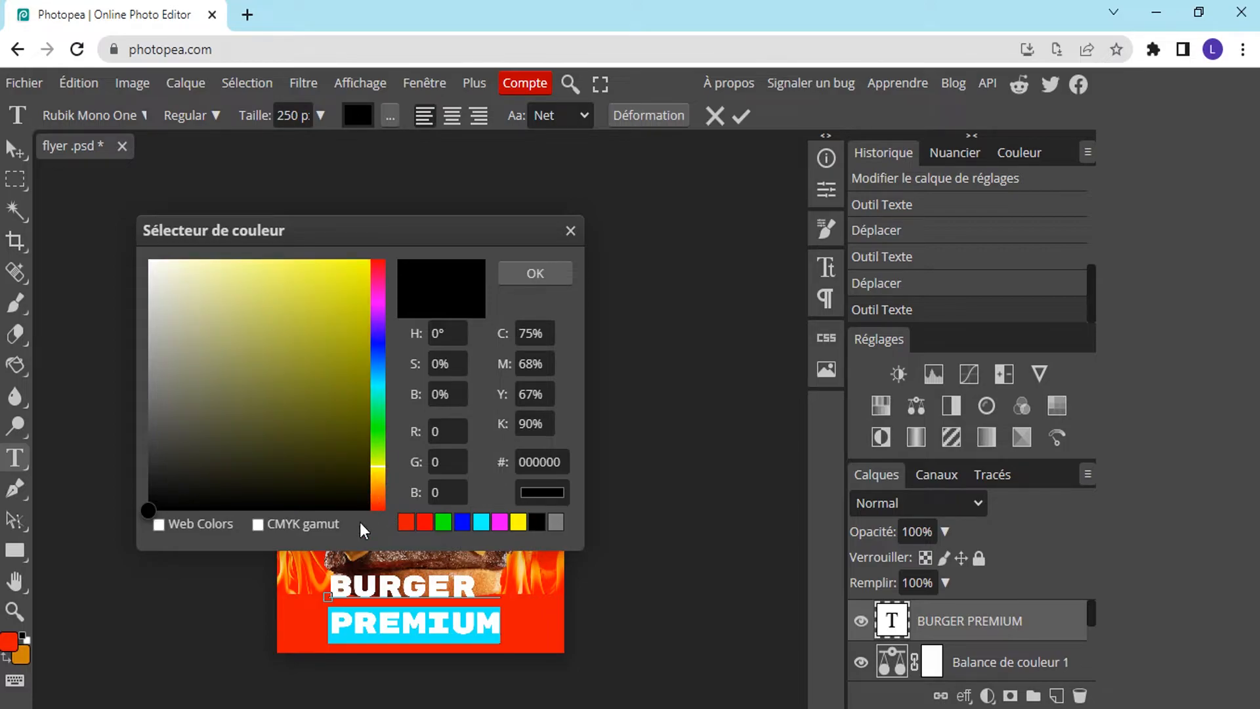
click(529, 463)
drag(561, 465, 505, 465)
text(eef106)
click(558, 272)
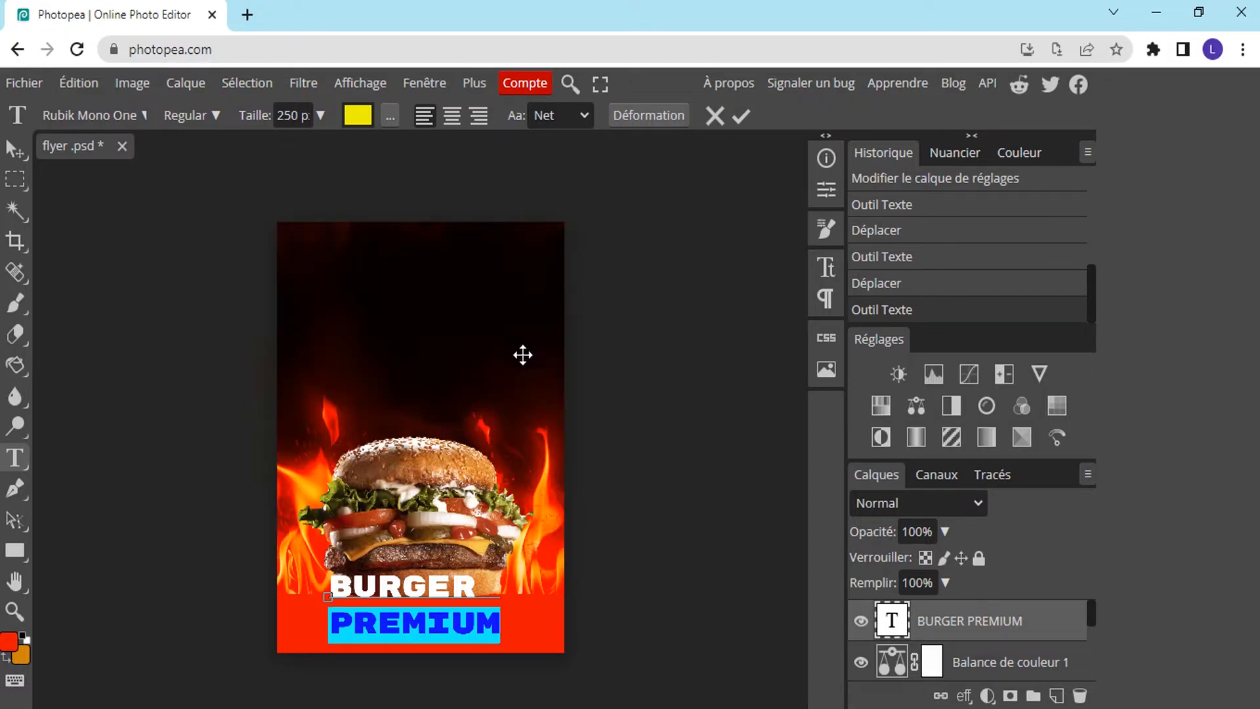
click(742, 118)
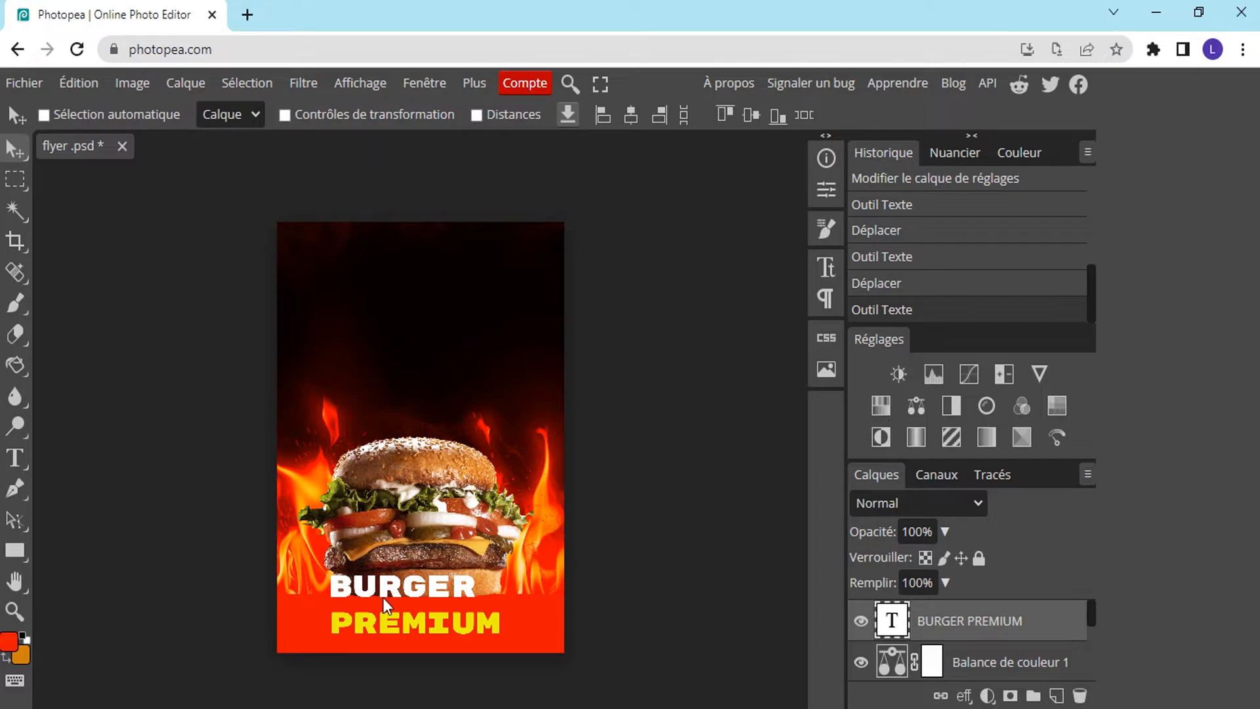
Move the BURGER PREMIUM title into the dark area above the burger and rotate it to -13°.
drag(383, 597, 392, 341)
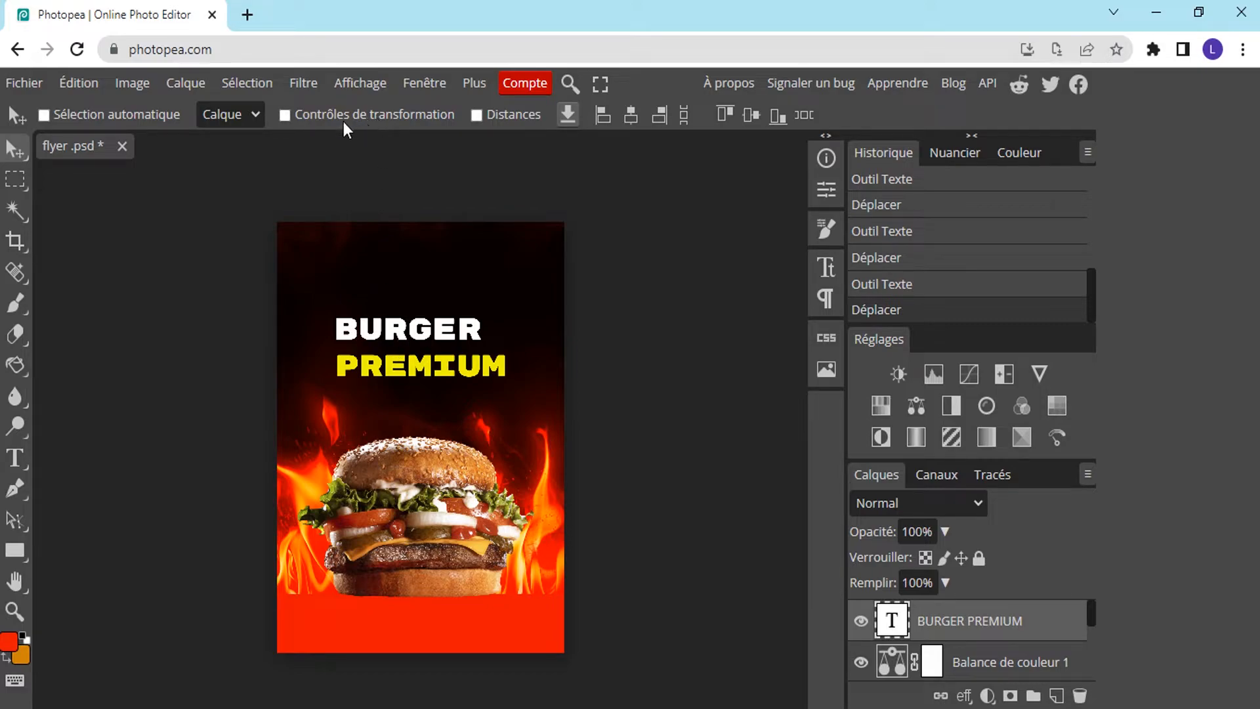
click(284, 114)
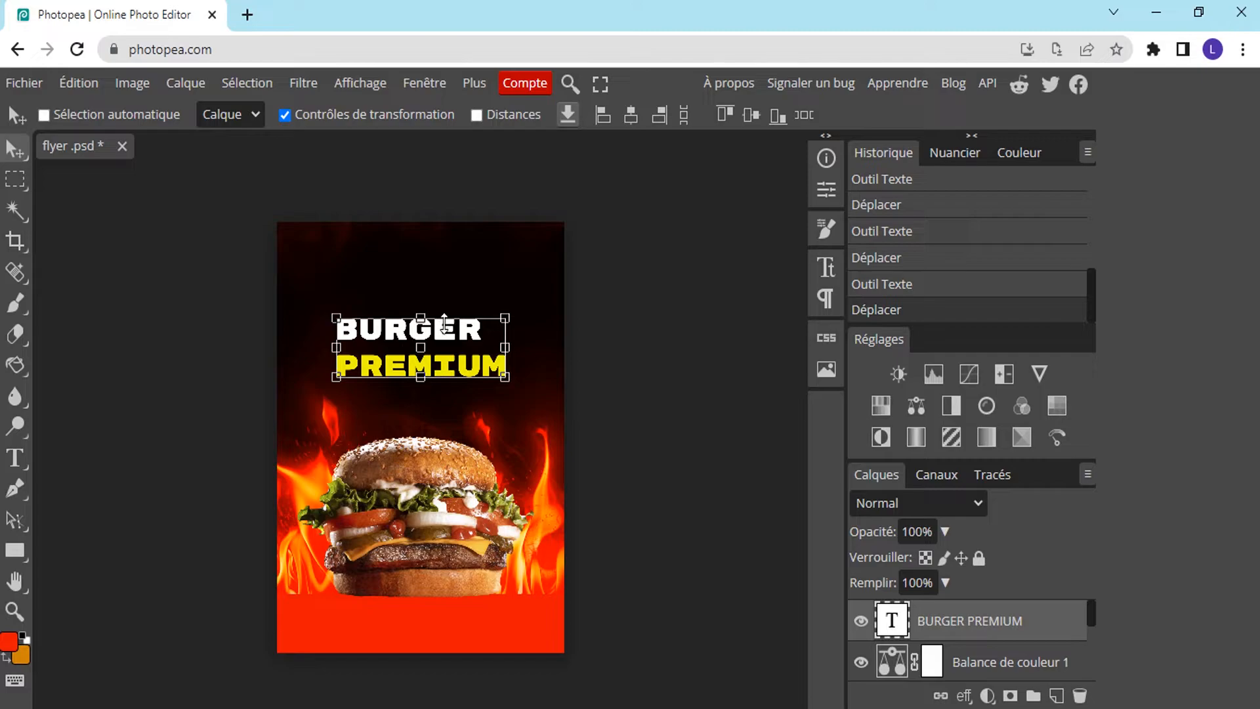
click(447, 327)
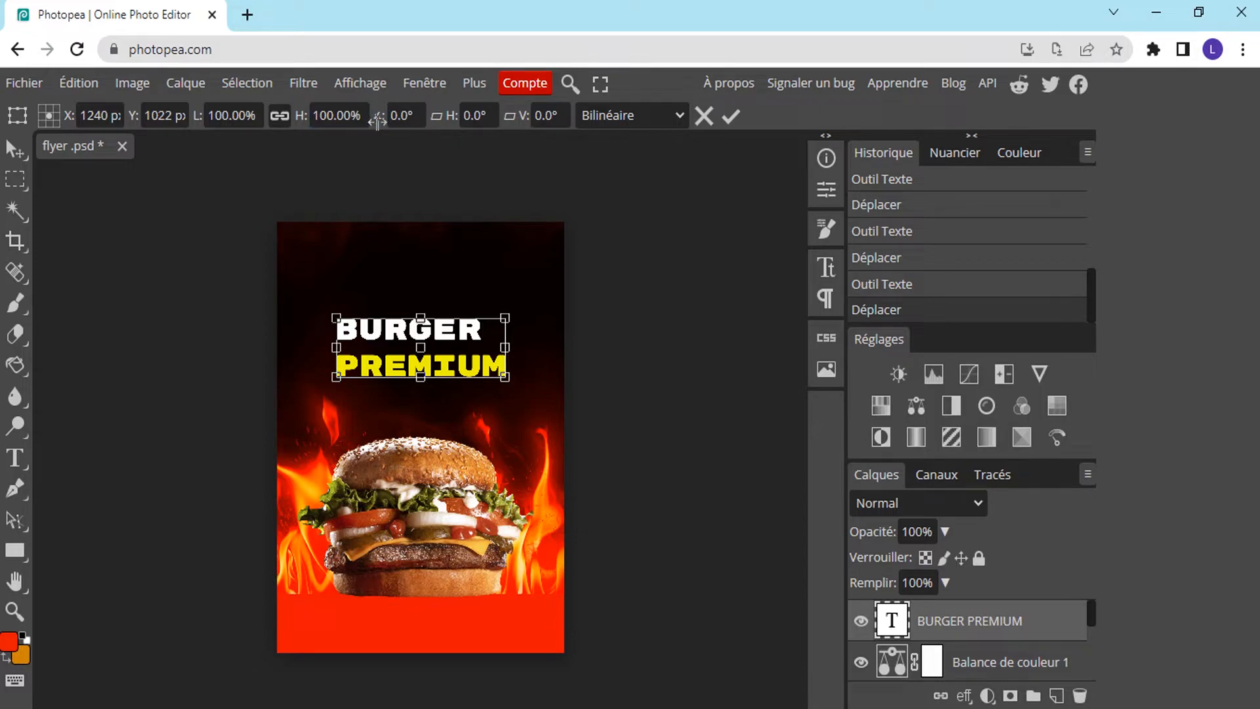
mouse_move(377, 122)
mouse_down()
mouse_move(407, 123)
mouse_move(361, 118)
mouse_up()
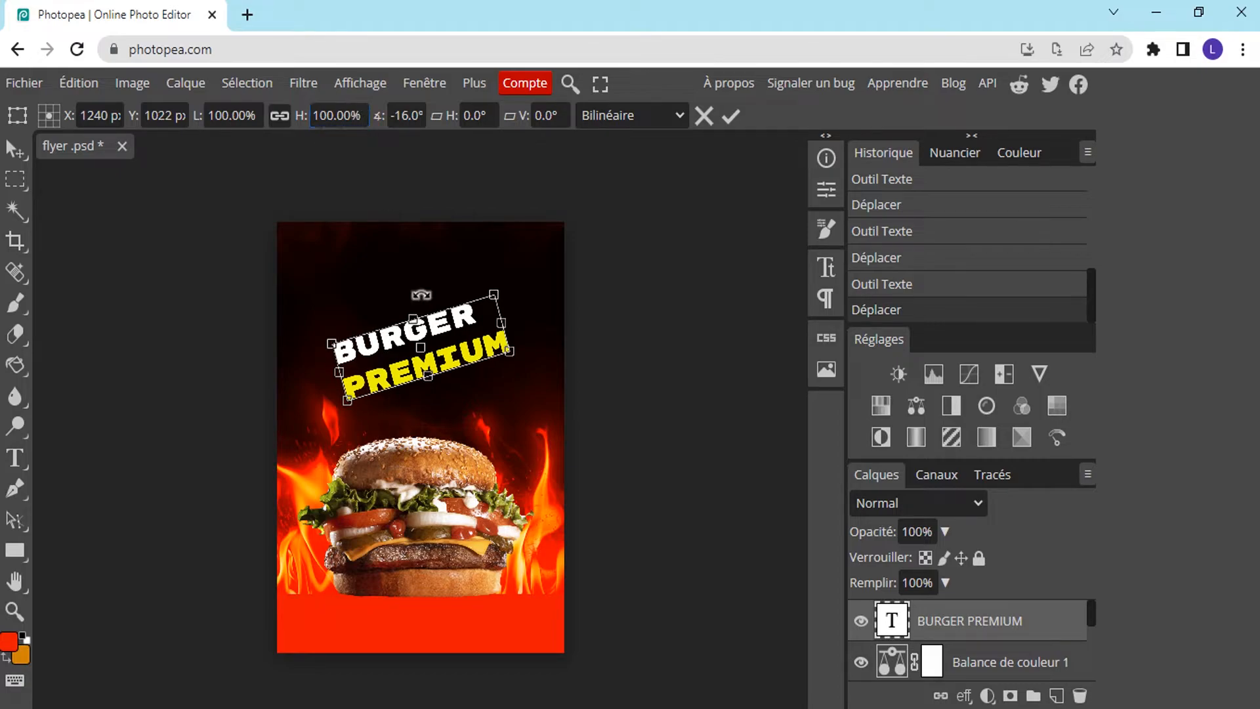
drag(420, 339, 431, 316)
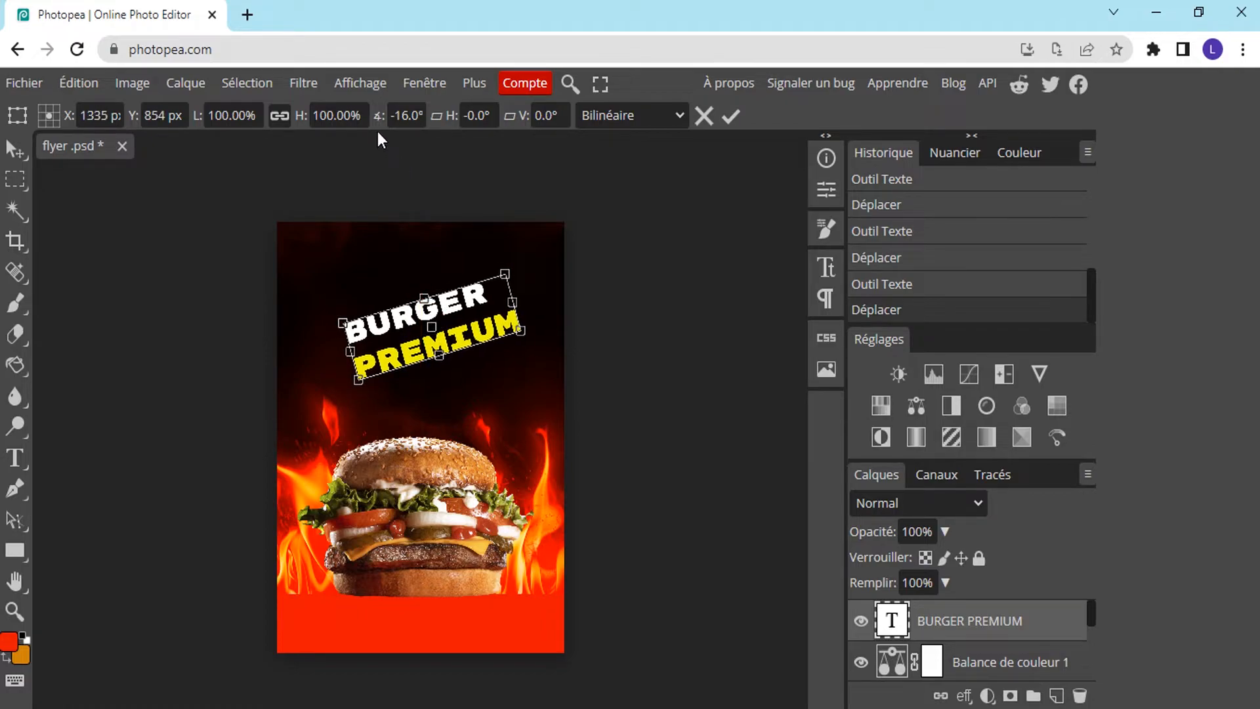
drag(380, 121, 382, 120)
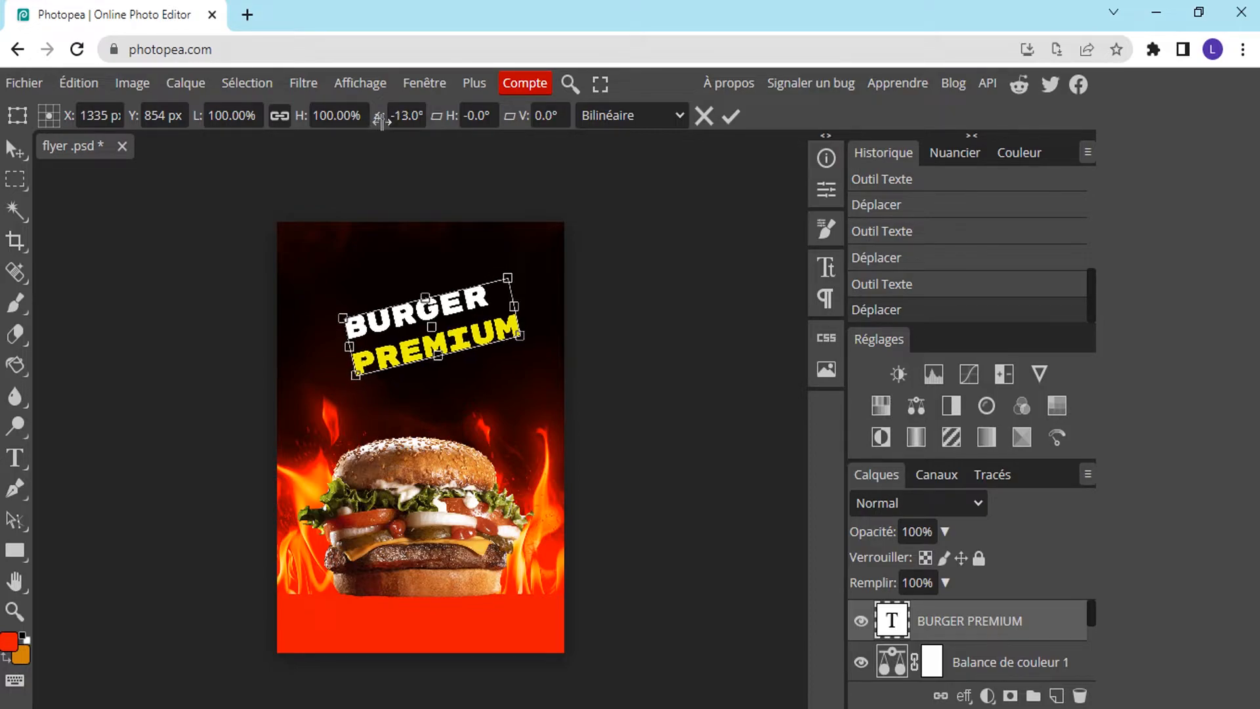
click(732, 117)
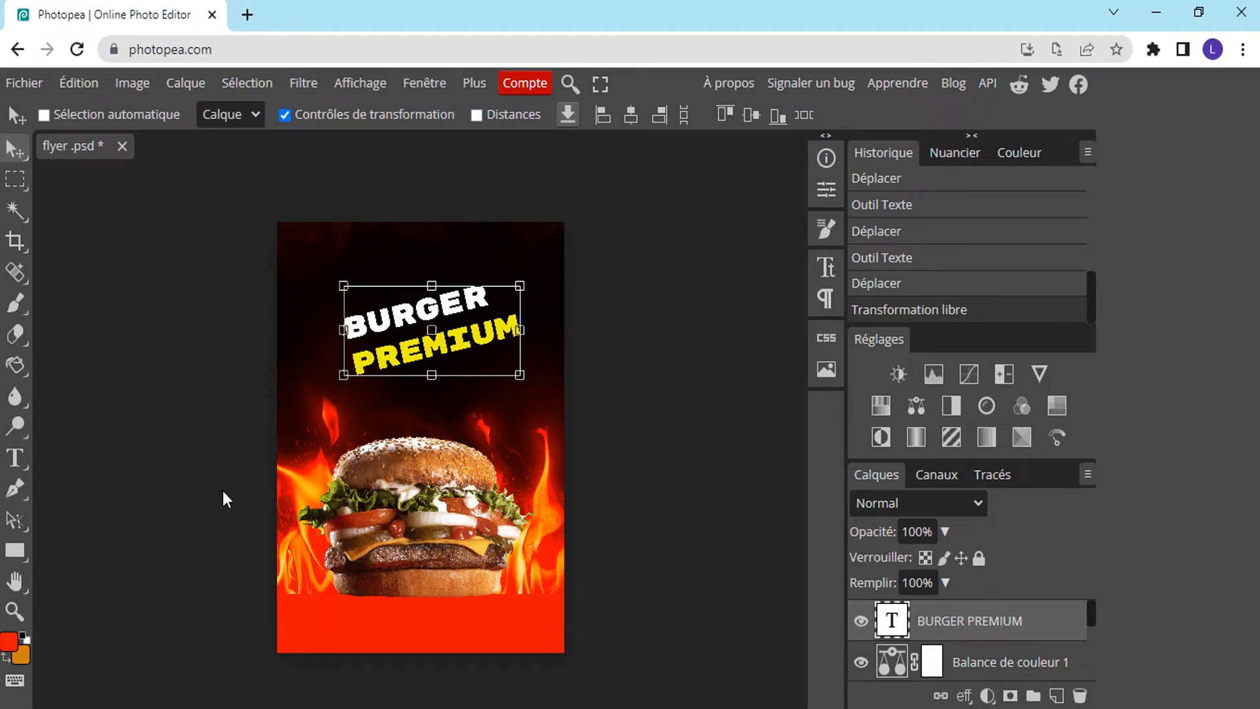
Paste the line "Ouvre à 10h livraison disponible au" with the phone number into the red band below the burger, sized 51 px.
click(16, 458)
click(320, 624)
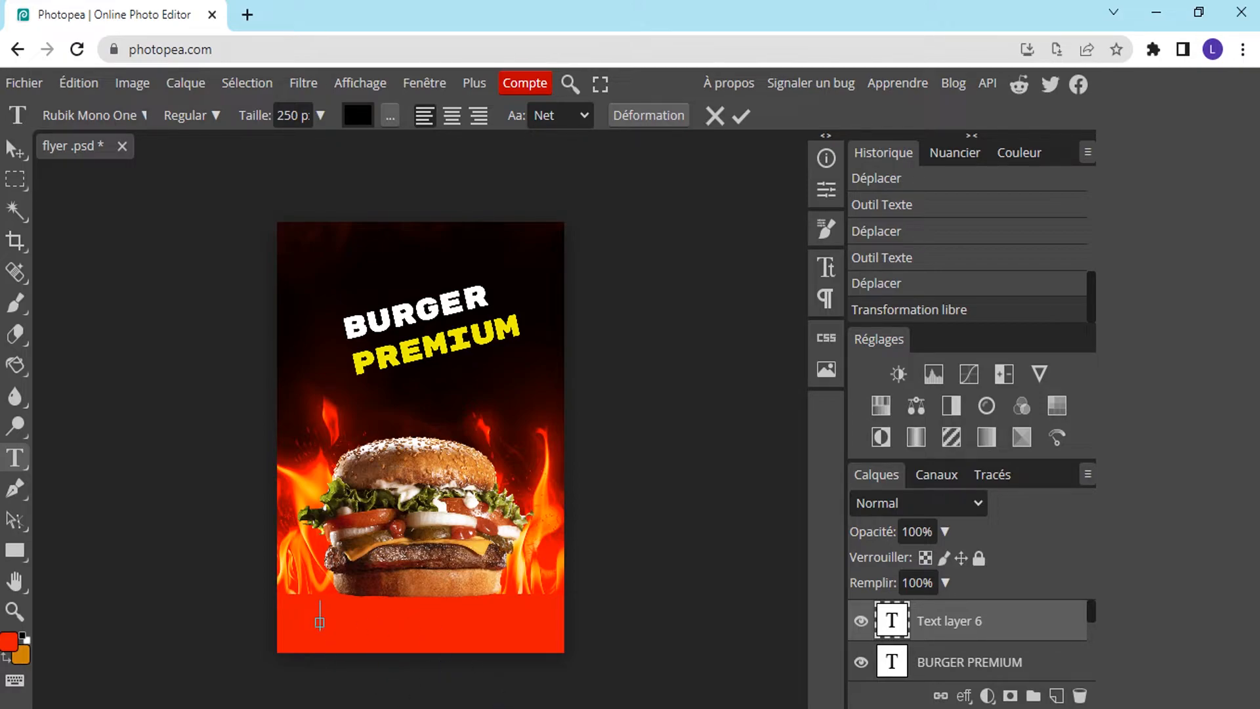
key(ctrl)
key(ctrl+v)
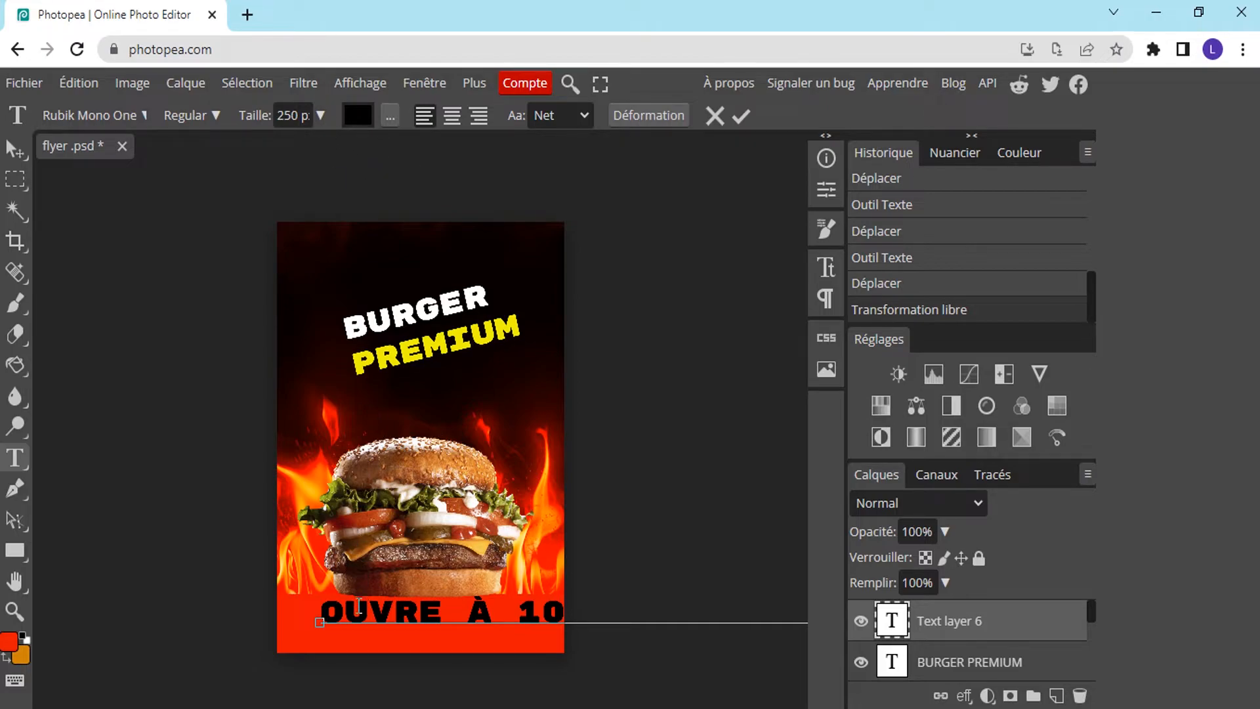
key(ctrl+a)
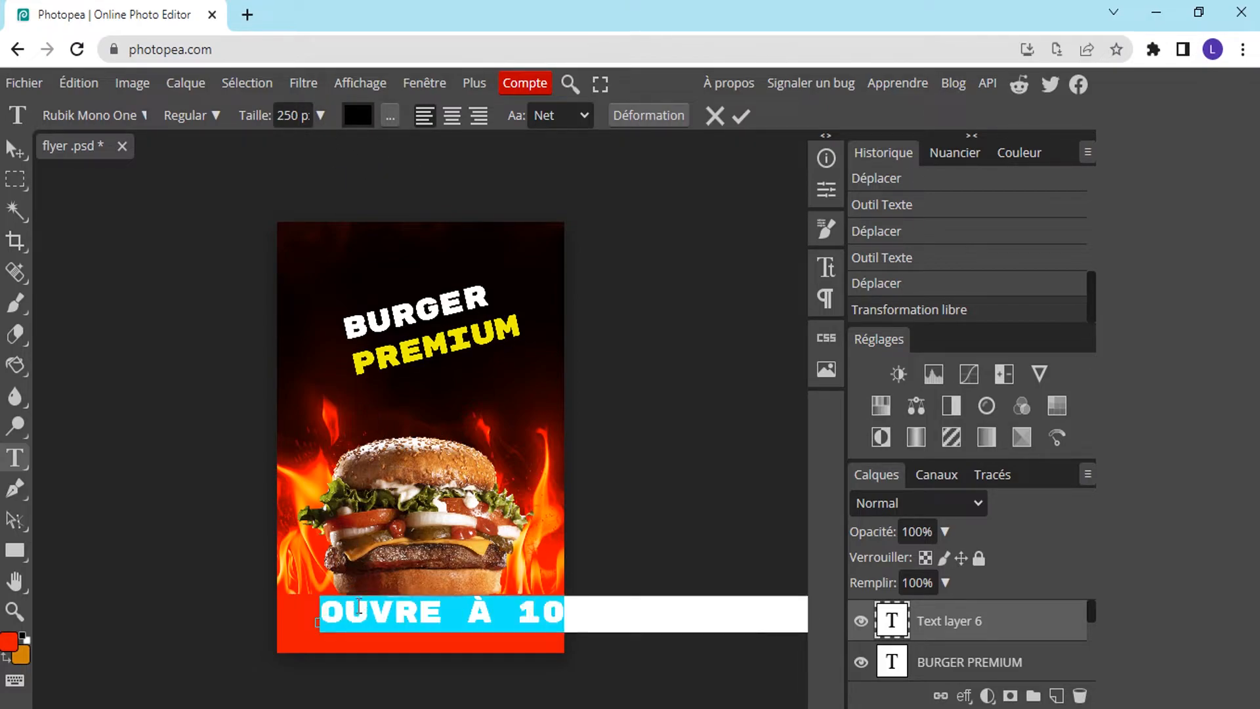
click(322, 114)
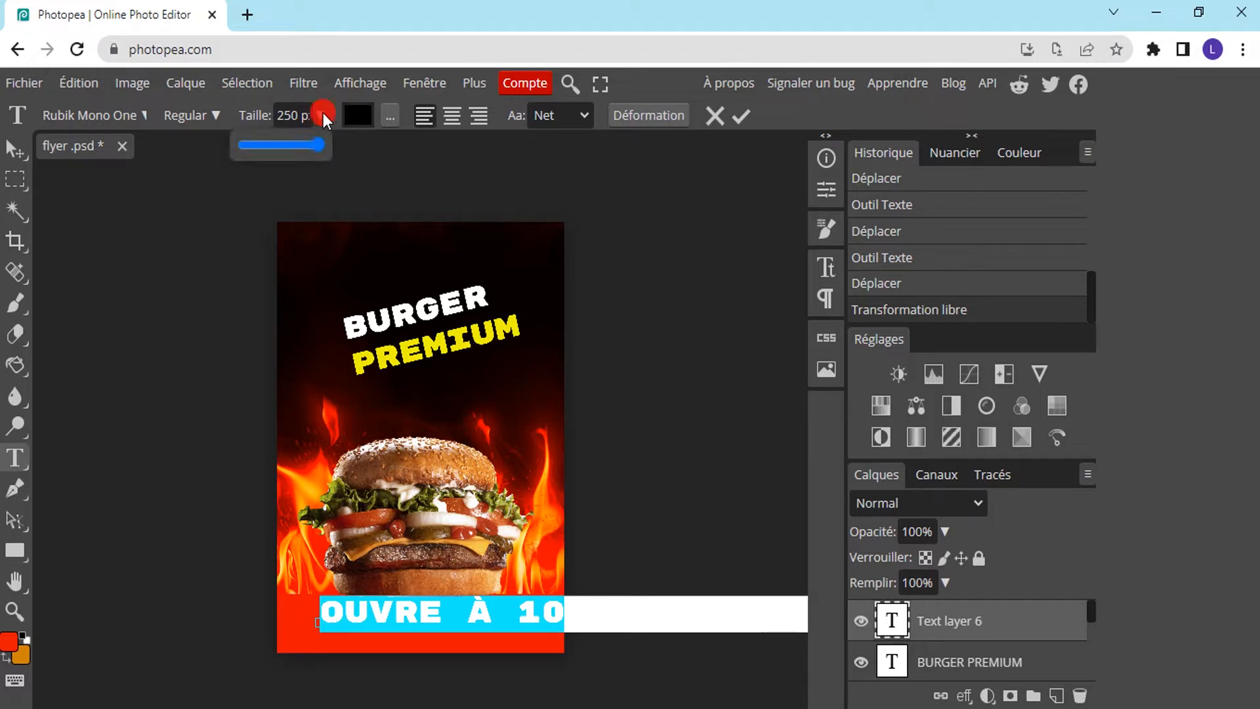
mouse_move(313, 145)
mouse_down()
mouse_move(265, 152)
mouse_move(294, 153)
mouse_up()
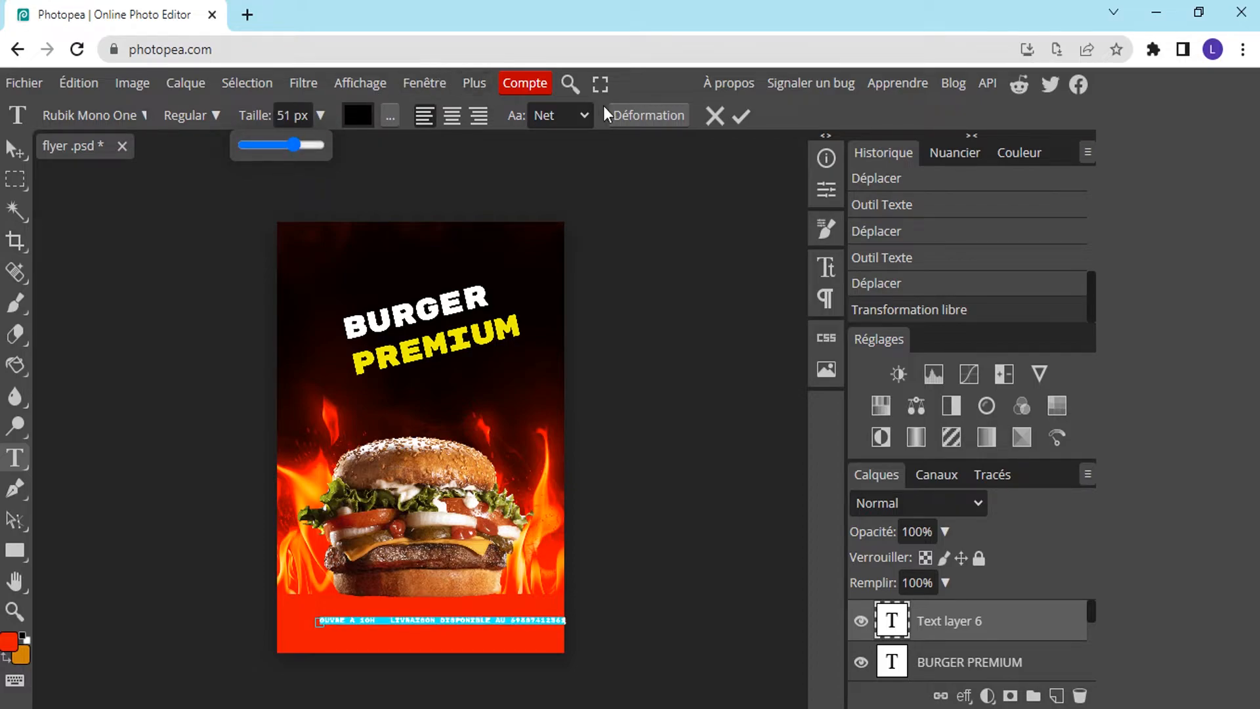
click(740, 116)
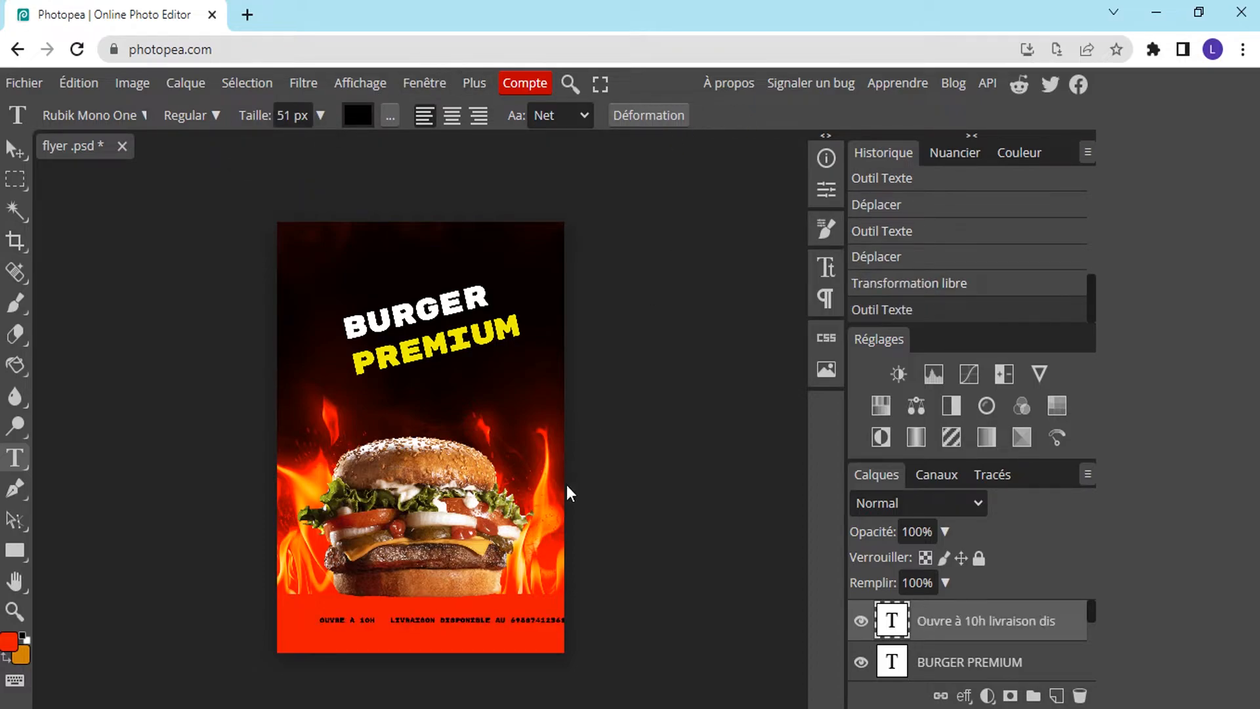
Delete the extra spaces between "10h" and "livraison" in the contact line.
click(389, 621)
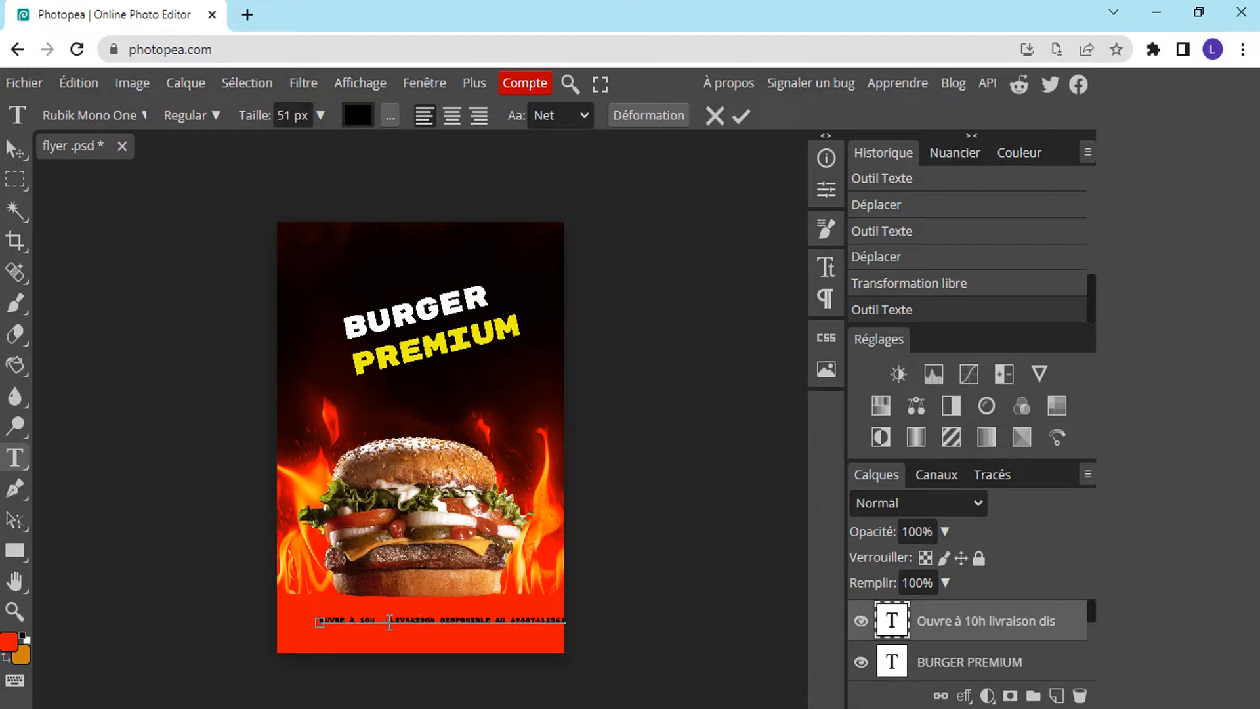
key(BackSpace)
key(BackSpace)
click(741, 117)
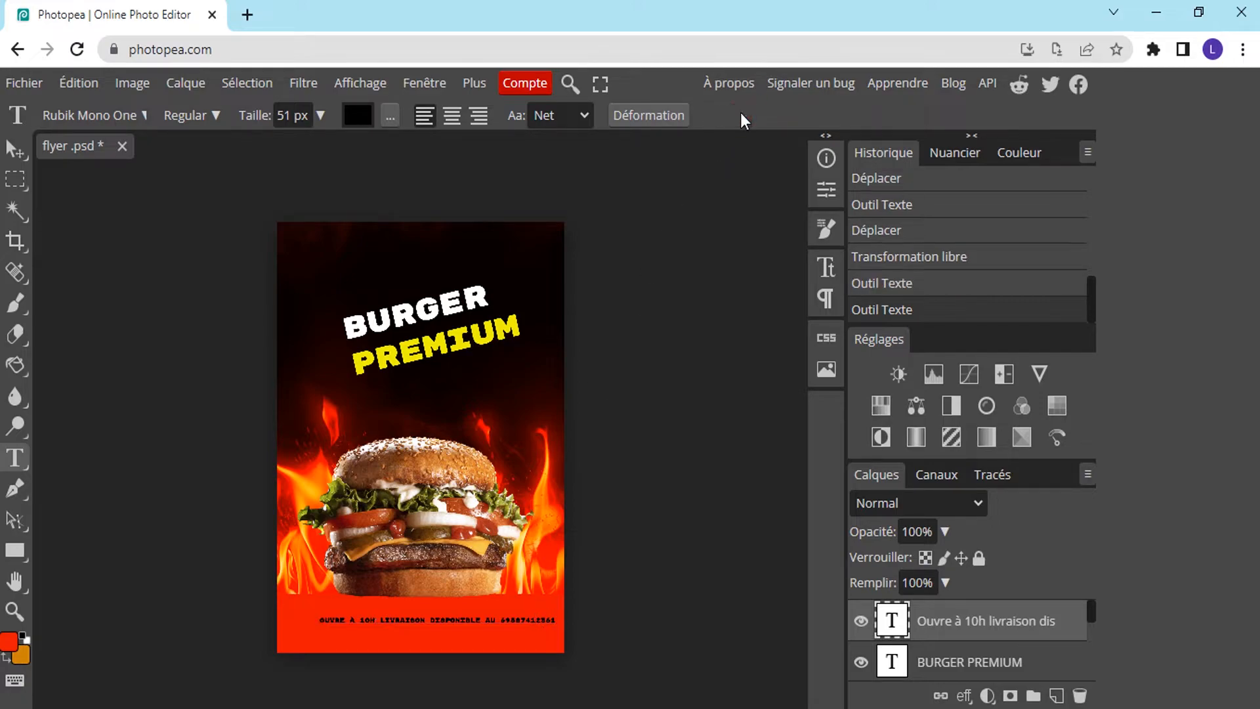
Colour the whole contact line below the burger white (ffffff).
double_click(380, 621)
triple_click(380, 621)
click(381, 622)
triple_click(380, 622)
click(357, 118)
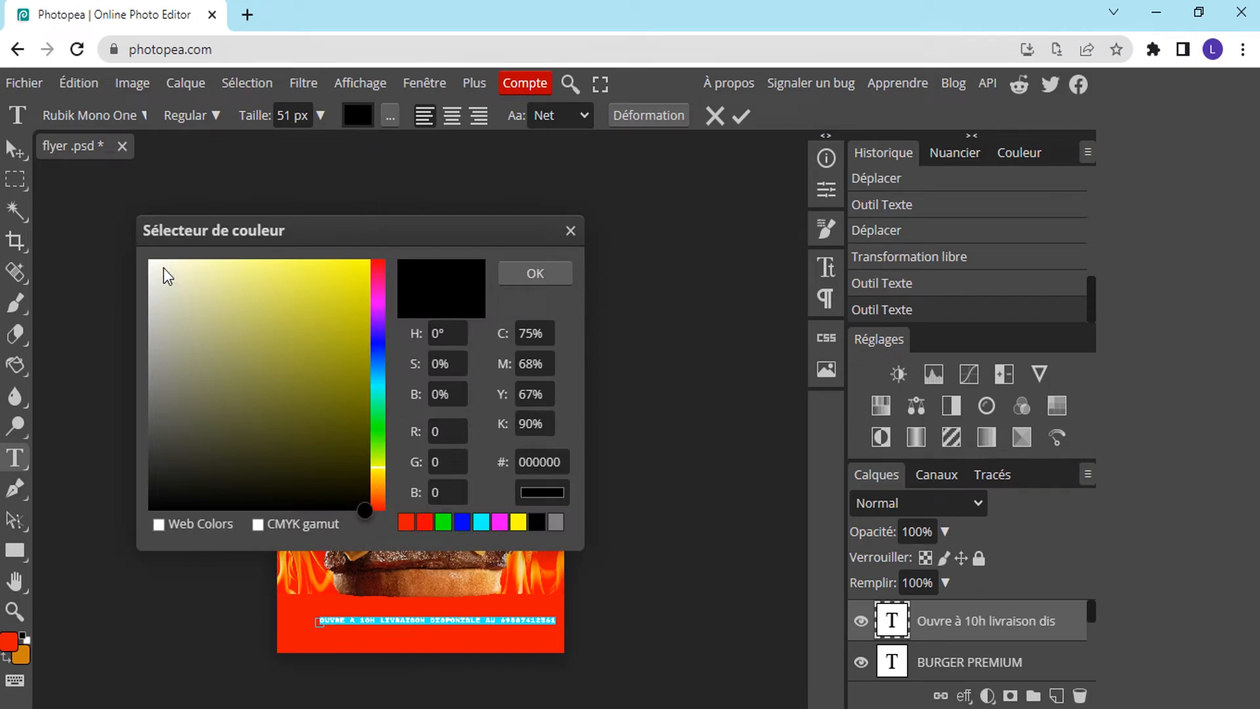
drag(163, 268, 145, 258)
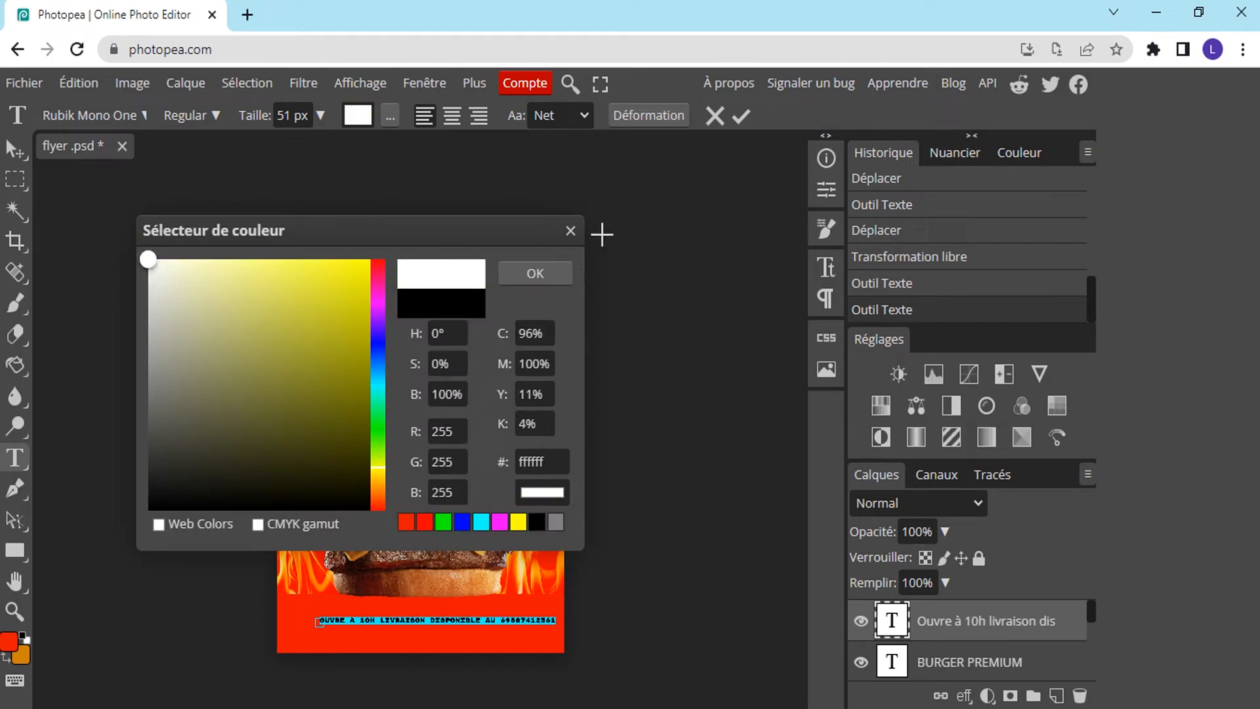
click(543, 273)
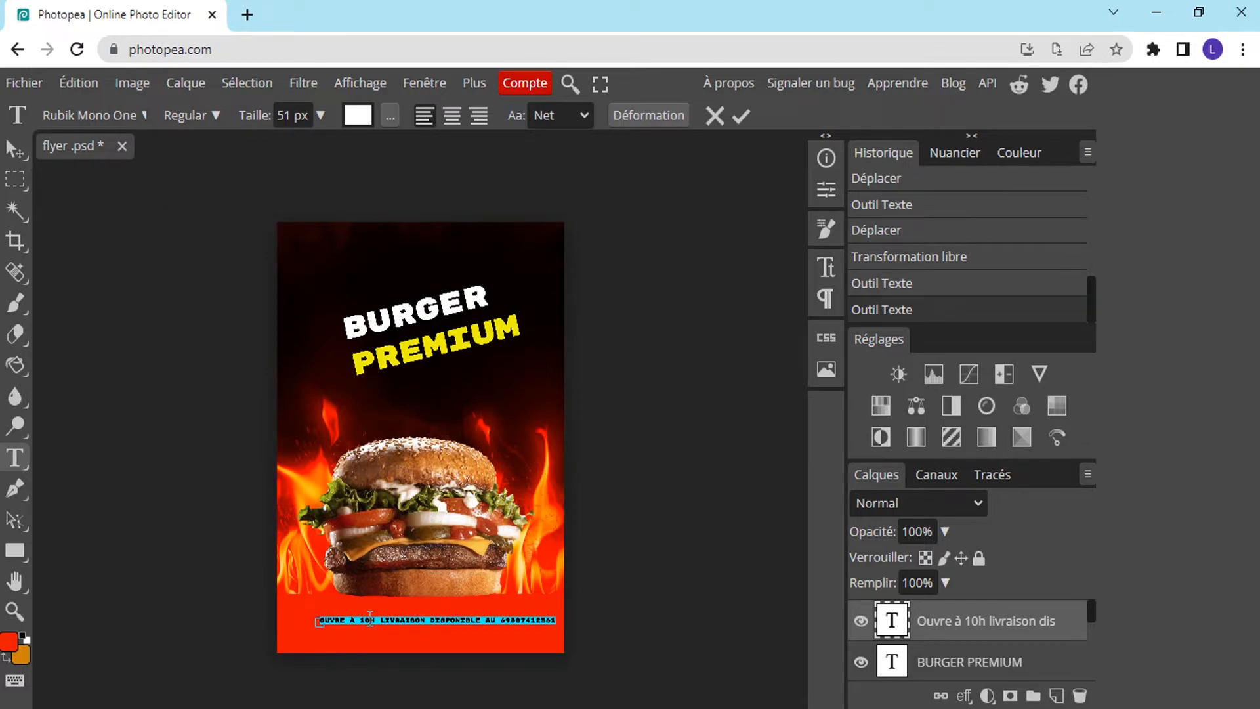
click(741, 116)
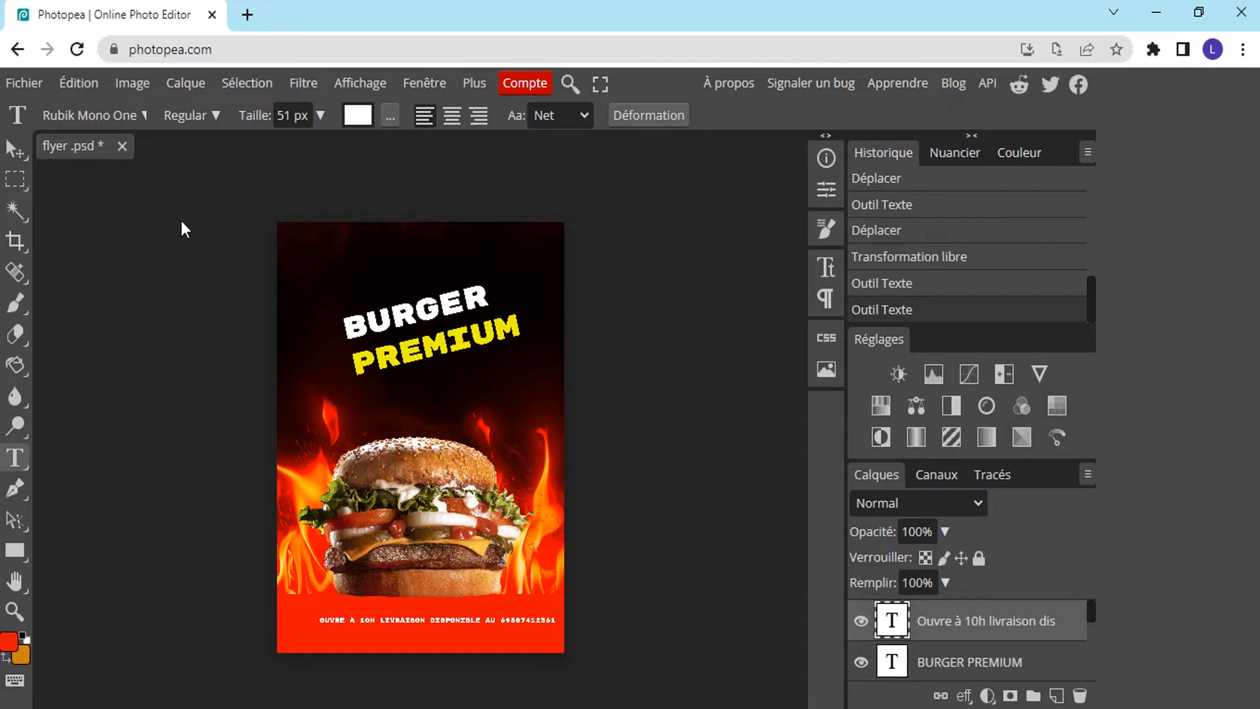
Change the font of the contact line to Seymour One.
click(143, 116)
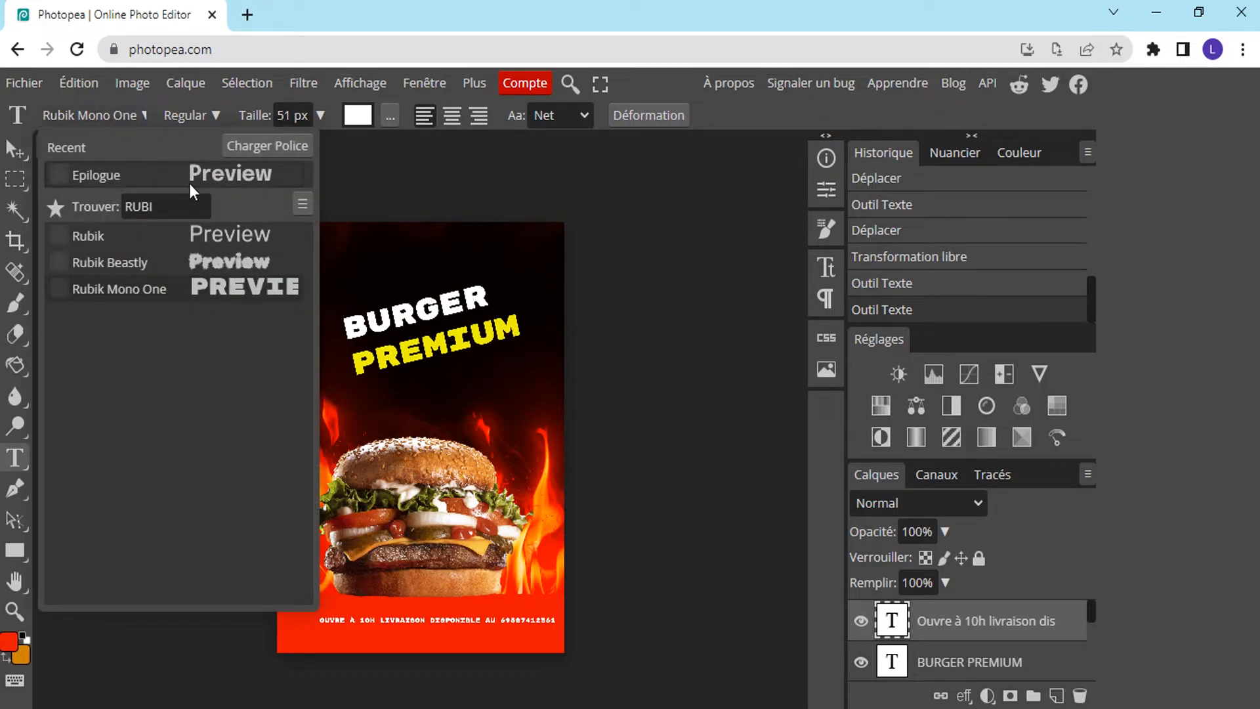
click(183, 204)
key(BackSpace)
key(BackSpace)
key(BackSpace)
key(BackSpace)
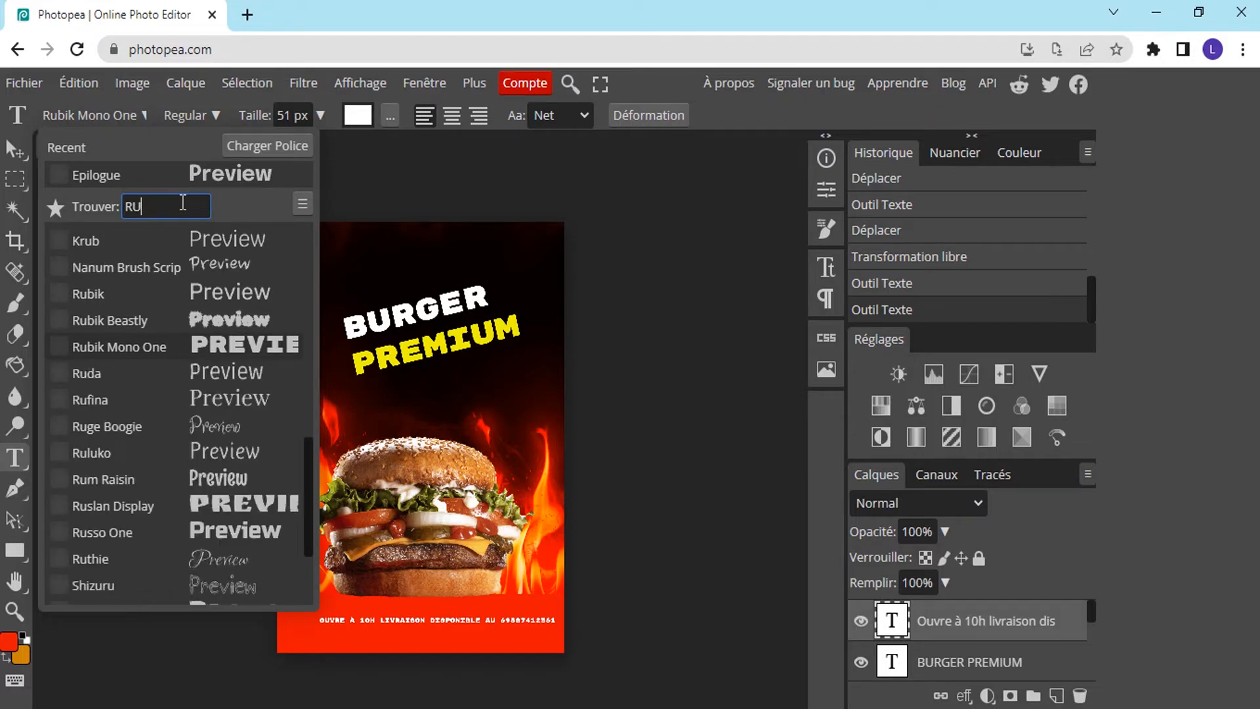
text(SEY)
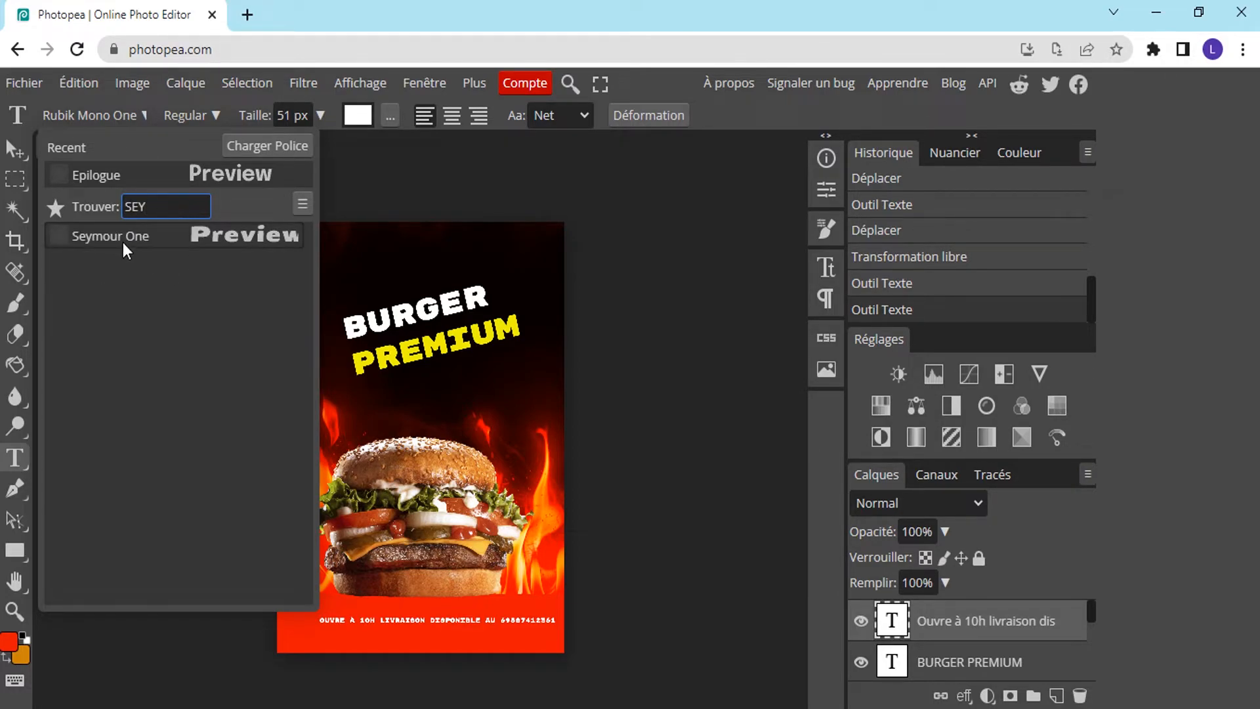
click(121, 235)
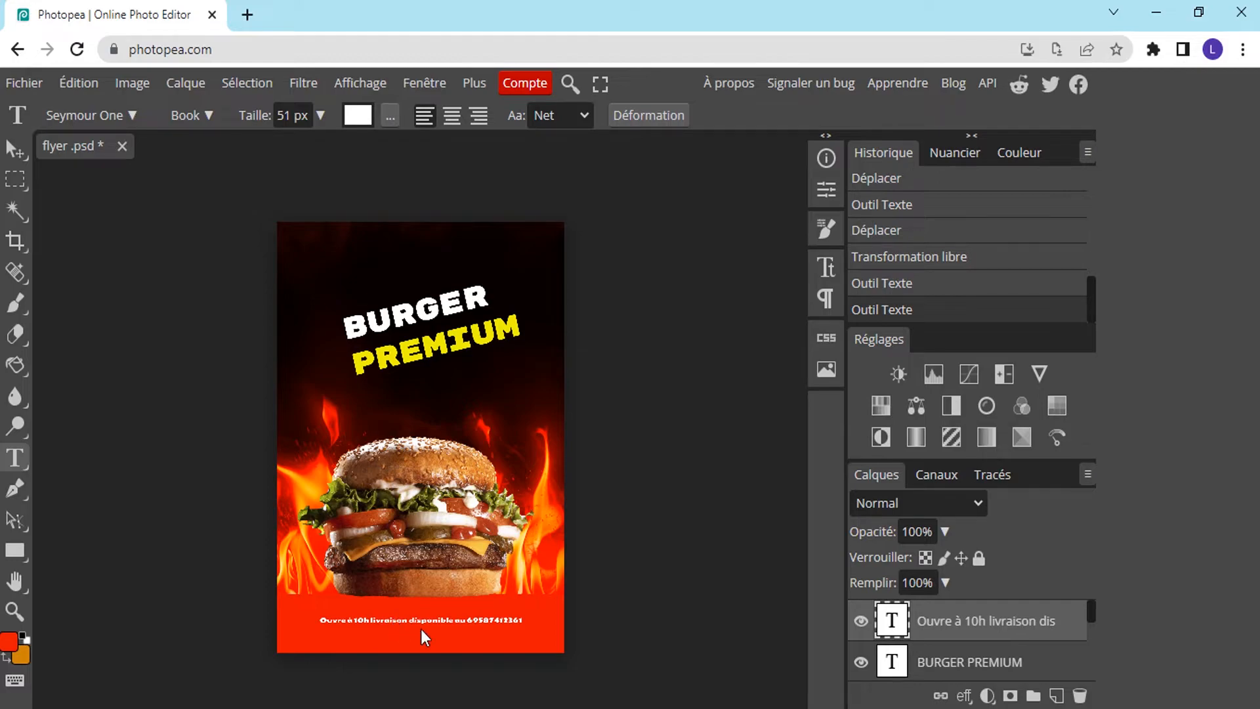
Set the text size of the whole contact line to 70 px.
click(363, 622)
key(ctrl+a)
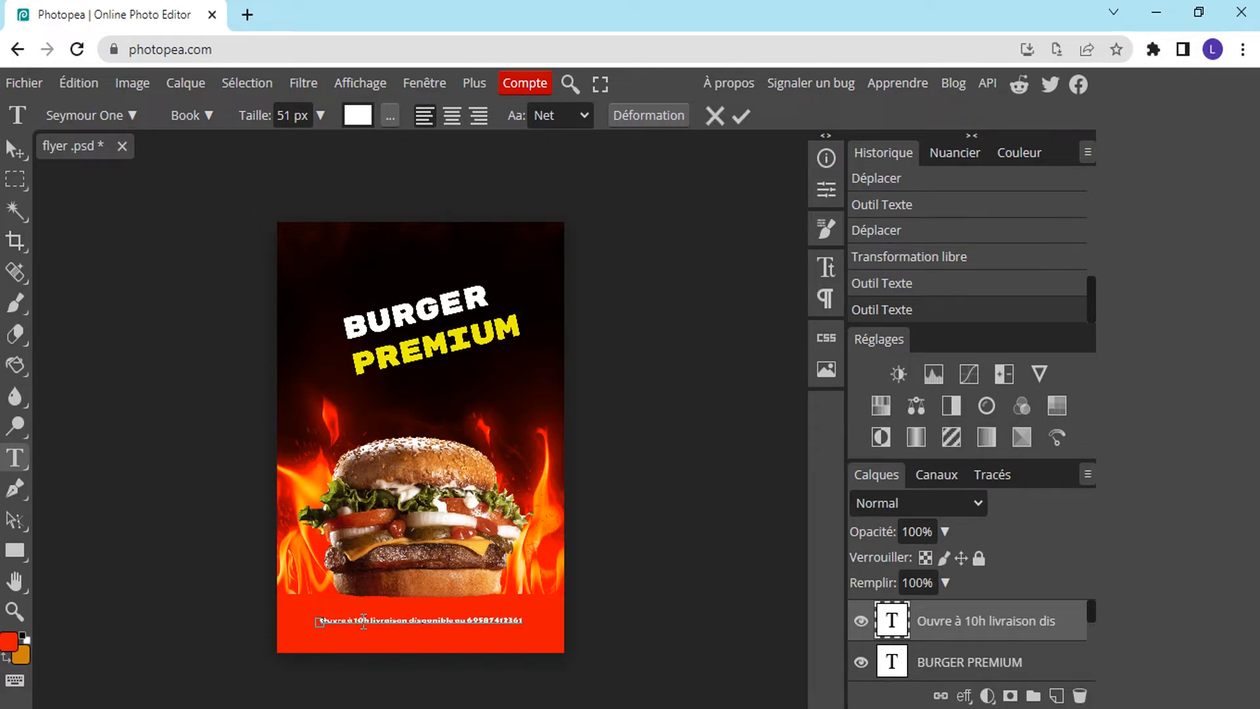
triple_click(363, 621)
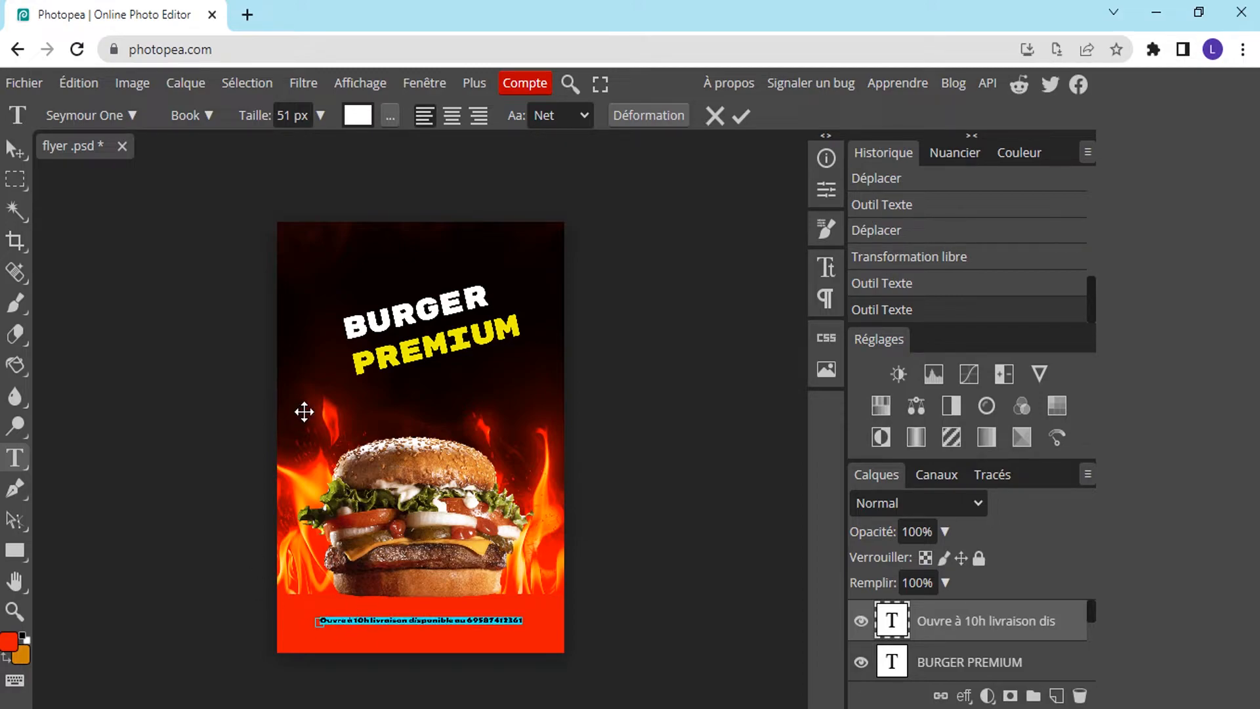
click(320, 114)
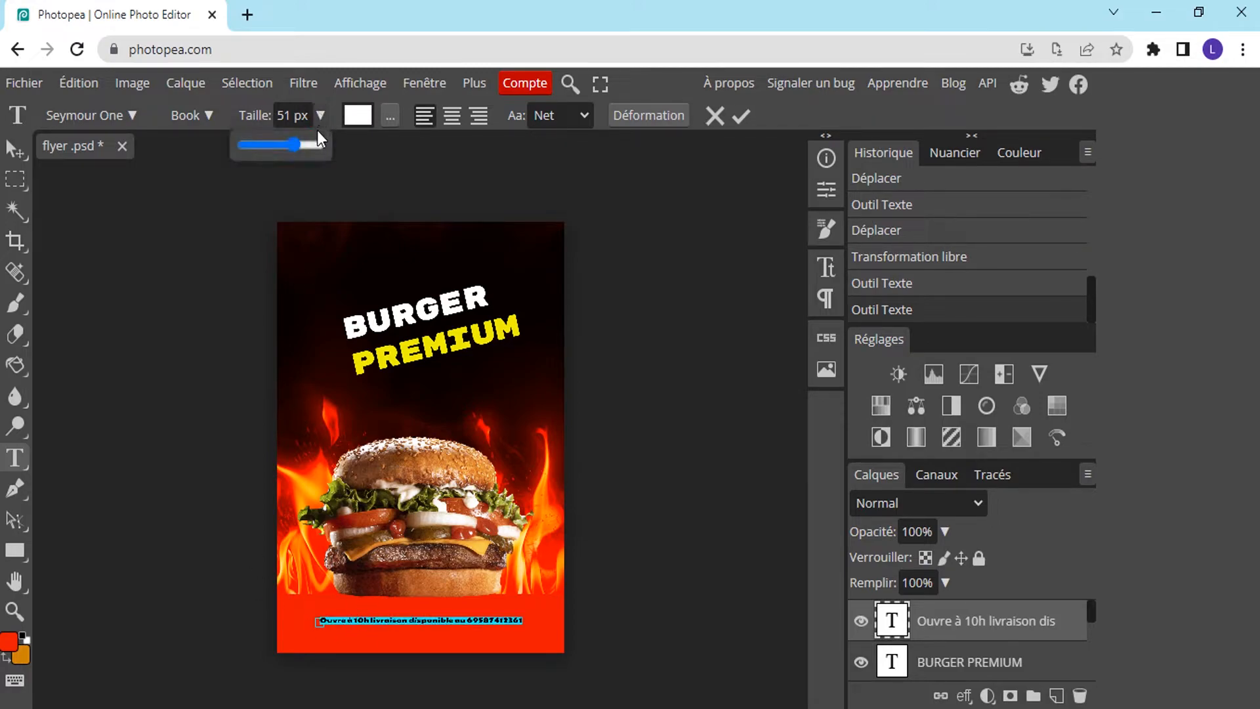
click(303, 145)
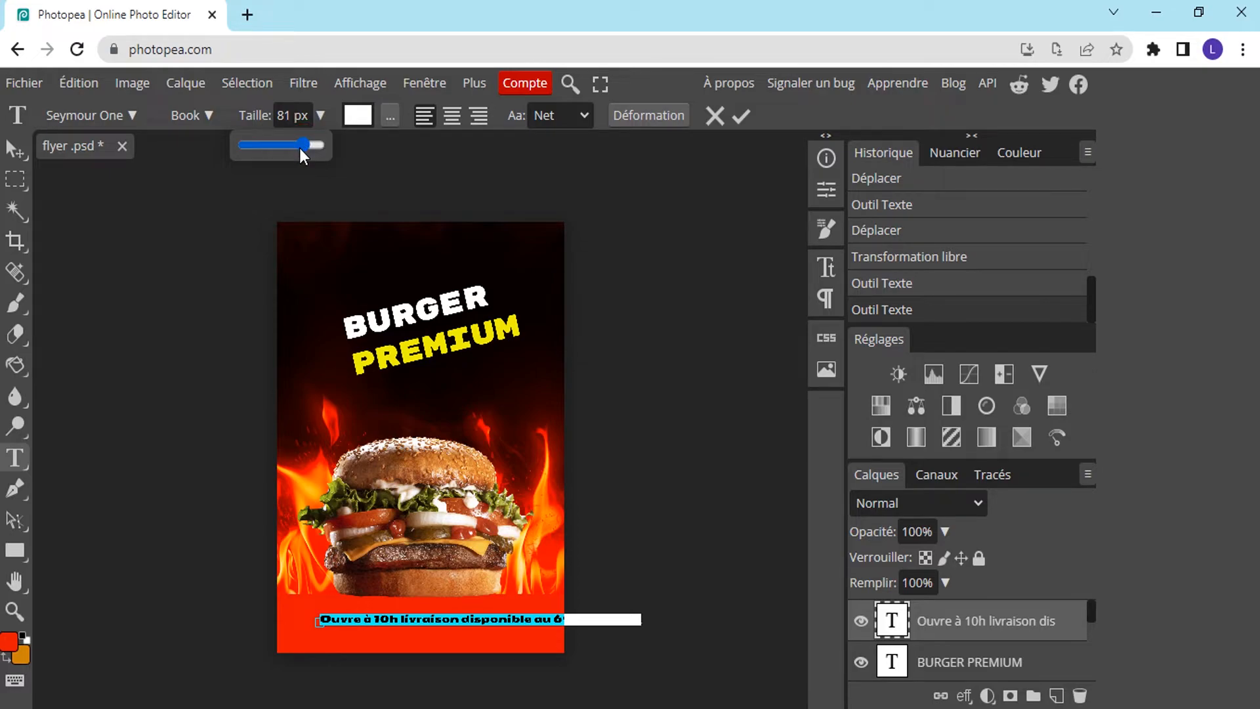
drag(299, 148, 298, 148)
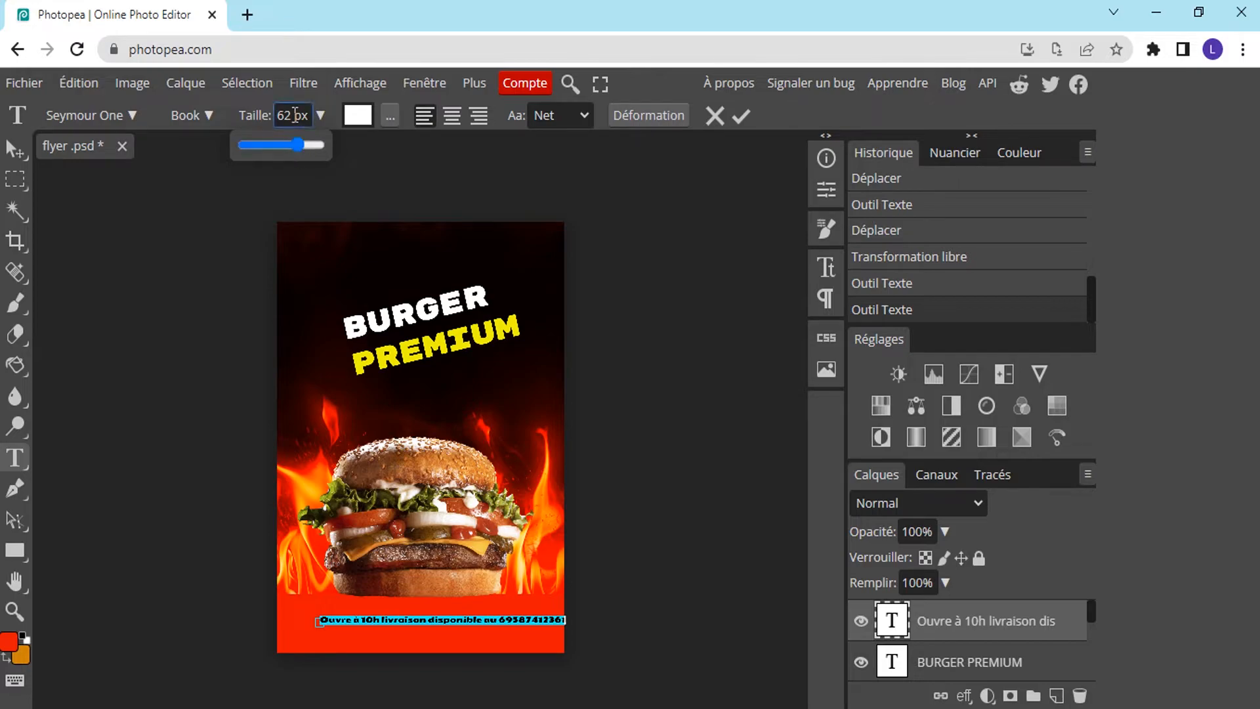
drag(294, 115, 273, 116)
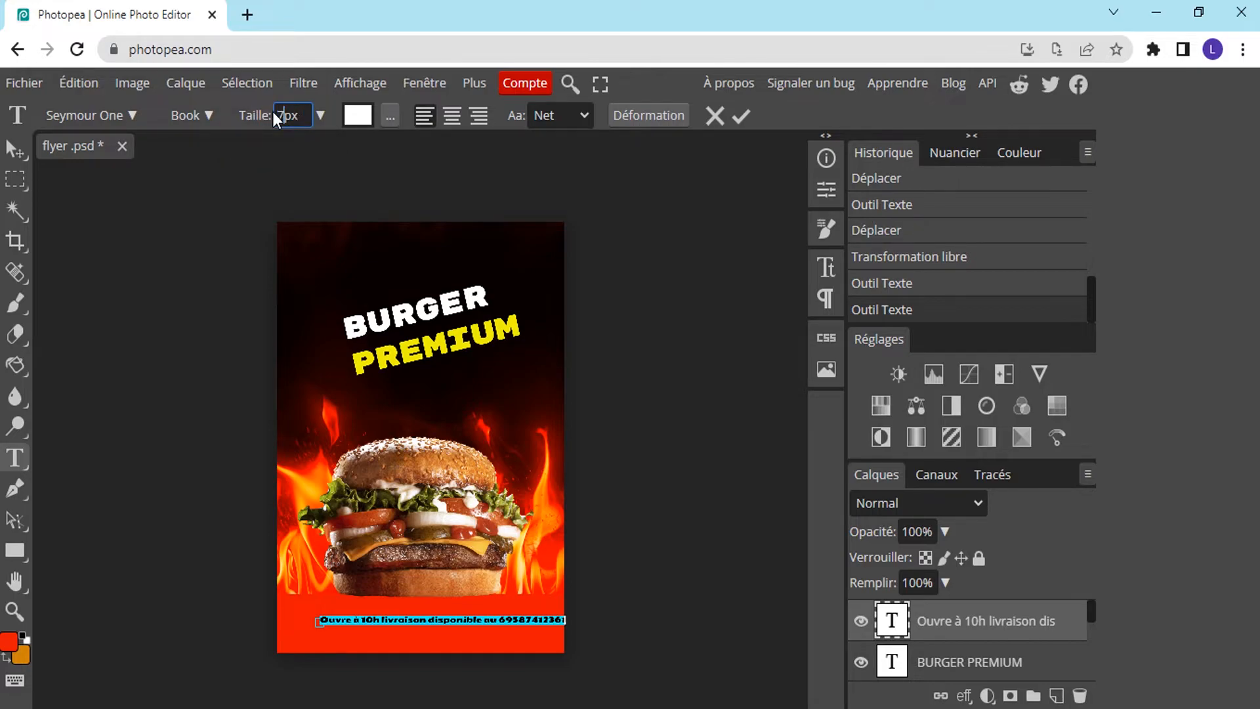
text(70)
key(Return)
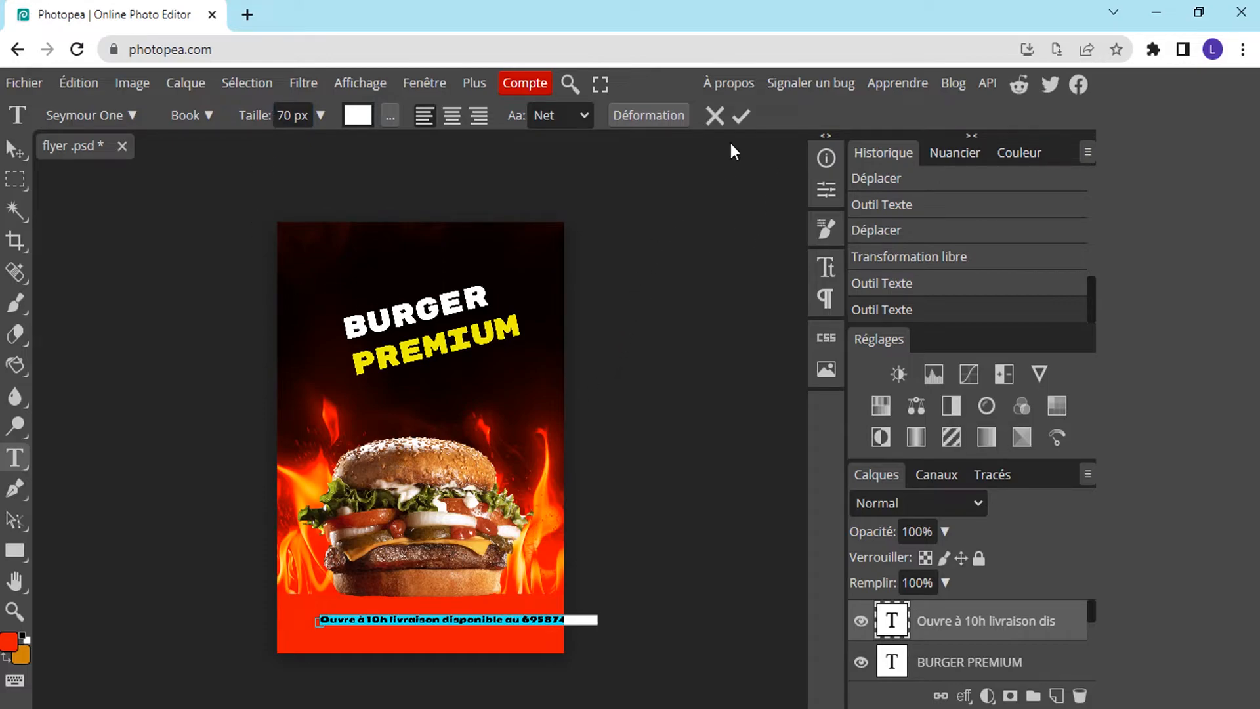
click(742, 120)
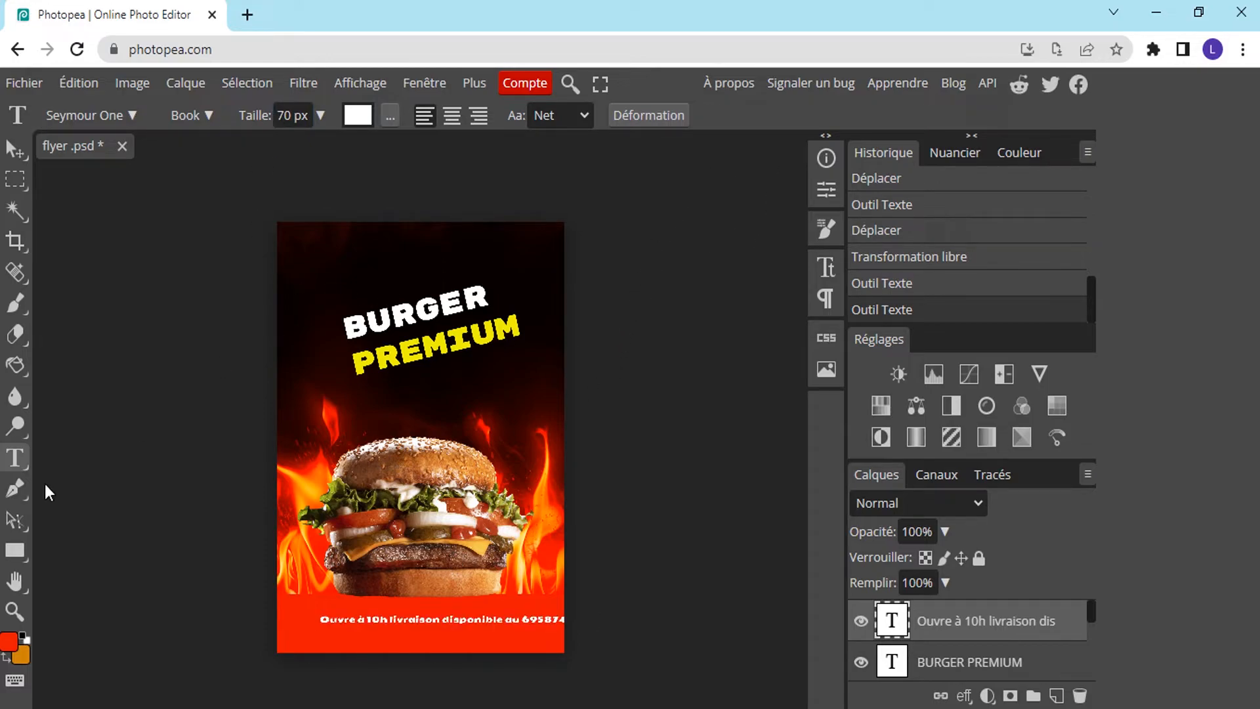
Turn off the transform controls and move the contact line left and slightly down so it fits across the red band.
click(13, 150)
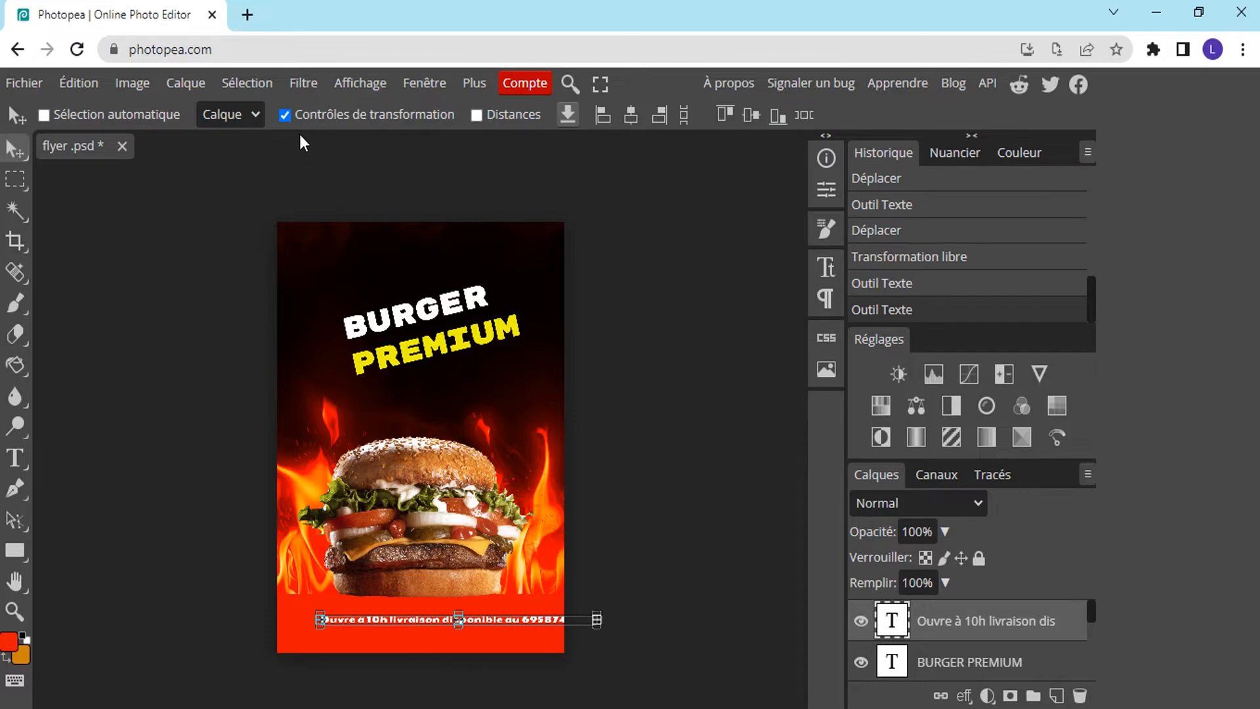
click(284, 115)
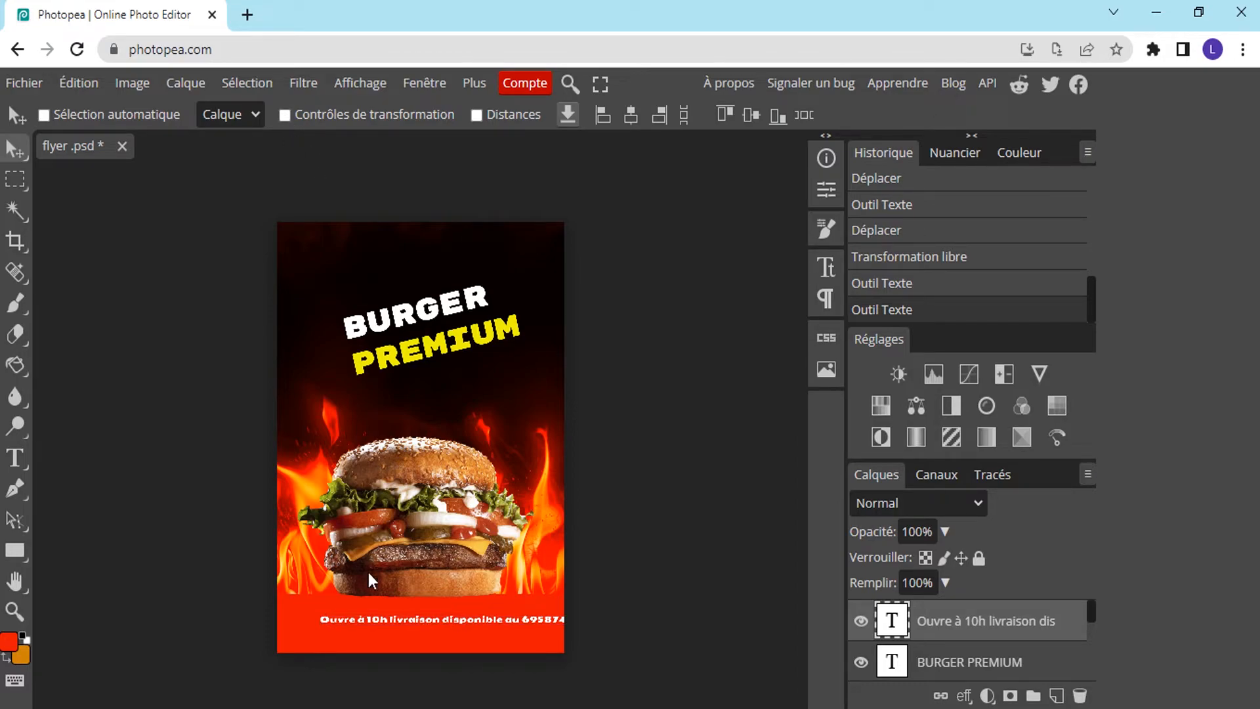
drag(366, 622, 330, 634)
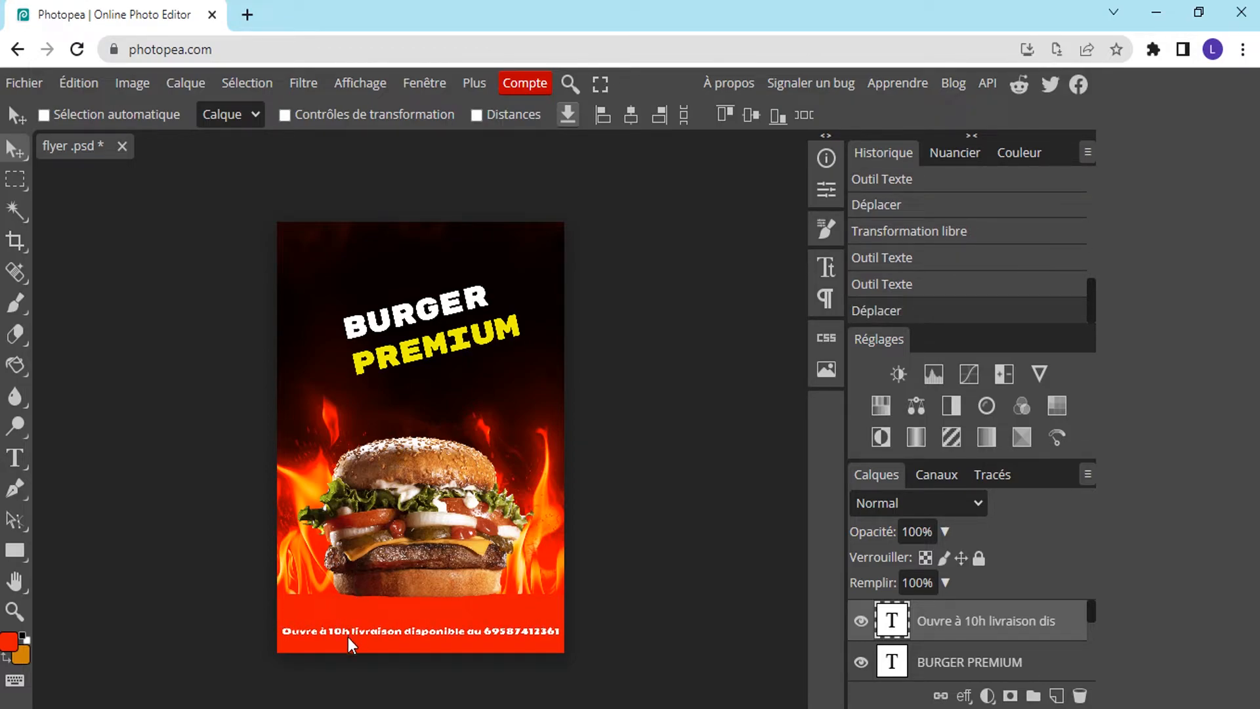
drag(347, 634, 347, 630)
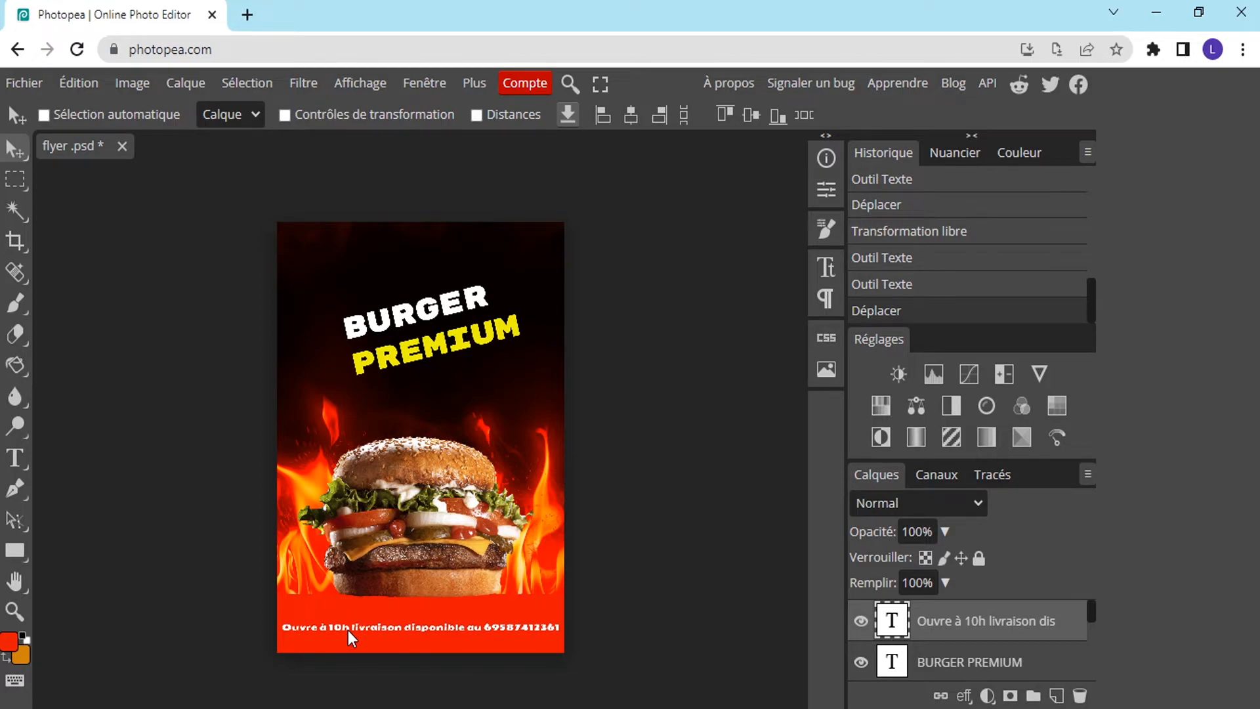
Nudge the contact line slightly down within the red band.
mouse_move(413, 309)
mouse_down()
mouse_move(431, 308)
mouse_move(414, 317)
mouse_up()
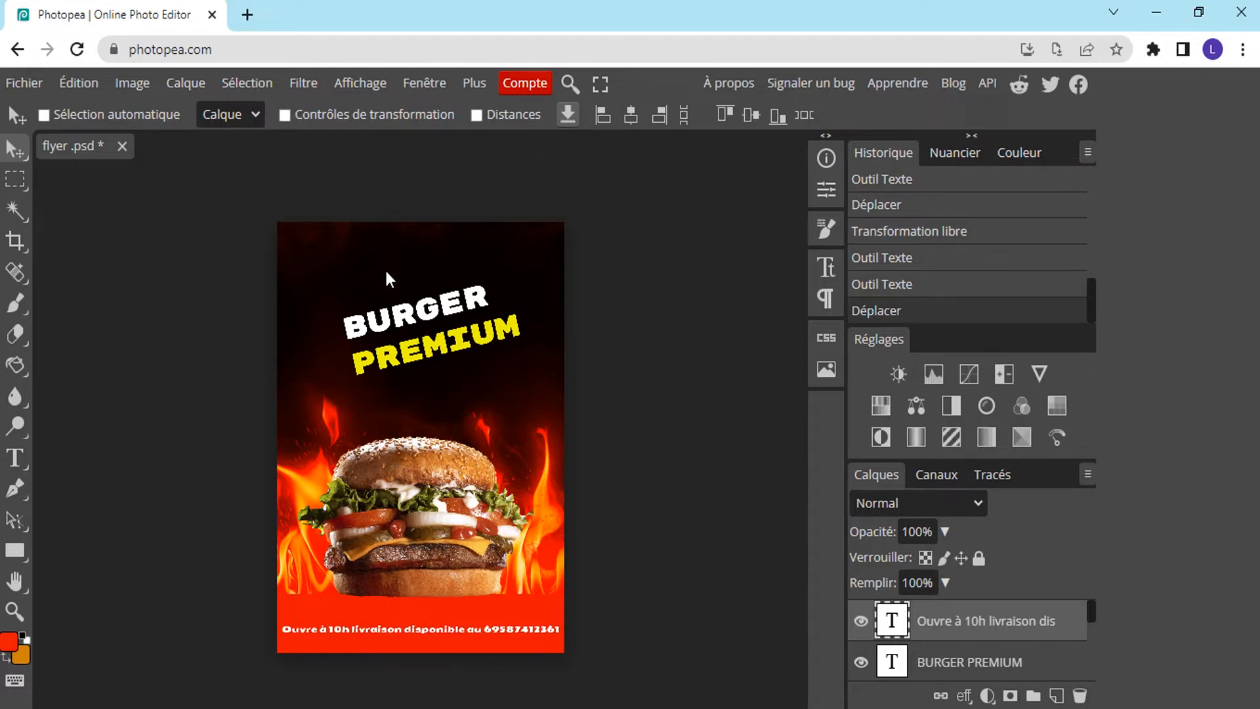
double_click(388, 347)
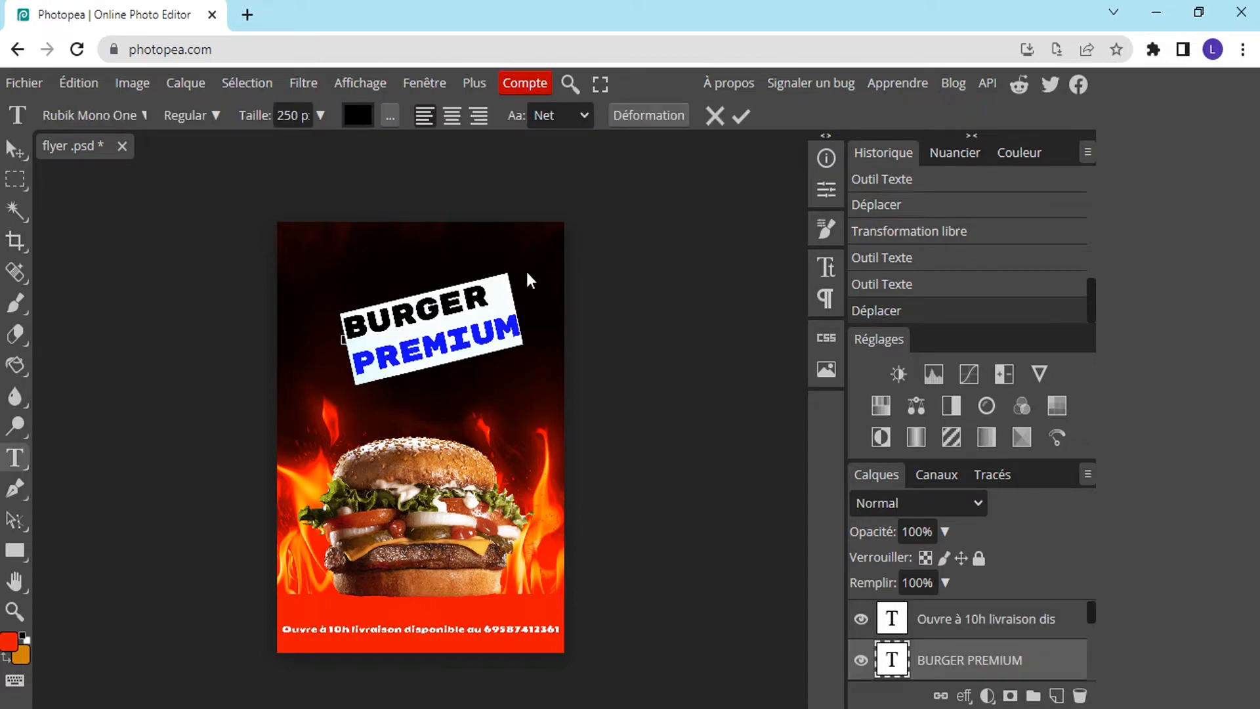
click(741, 116)
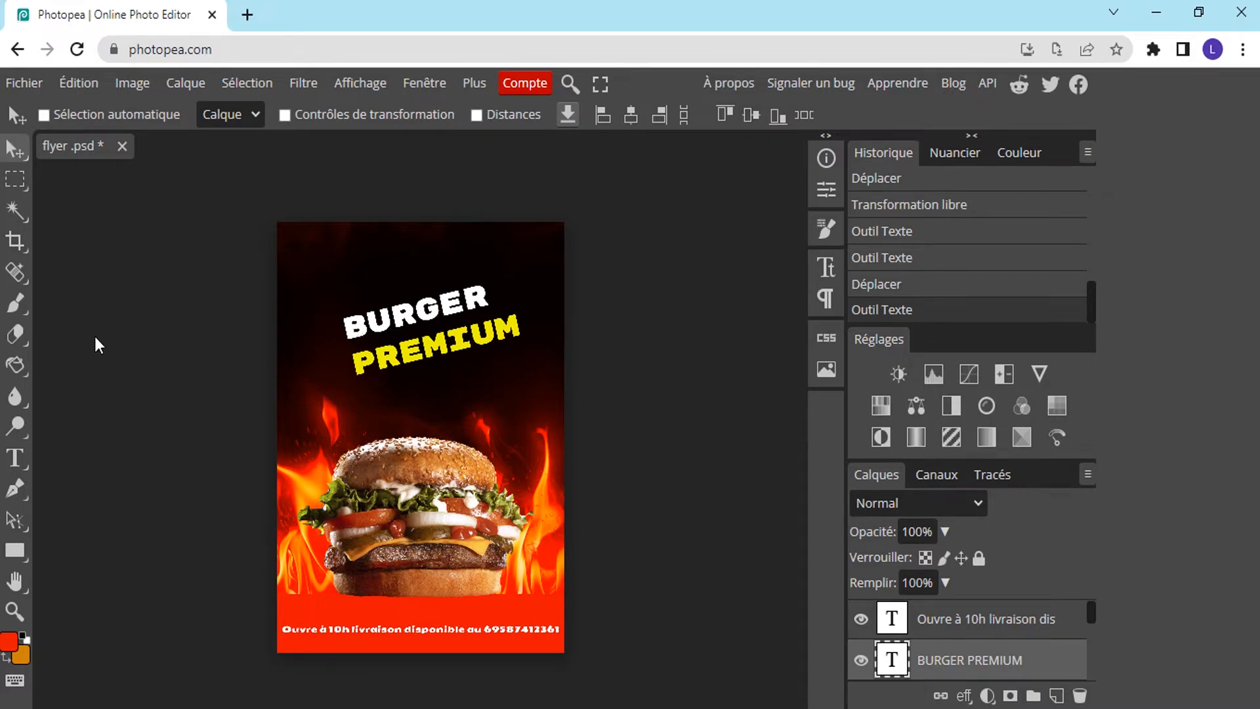
Add a new text line reading BY LILITECH at the upper edge of the red band.
click(15, 458)
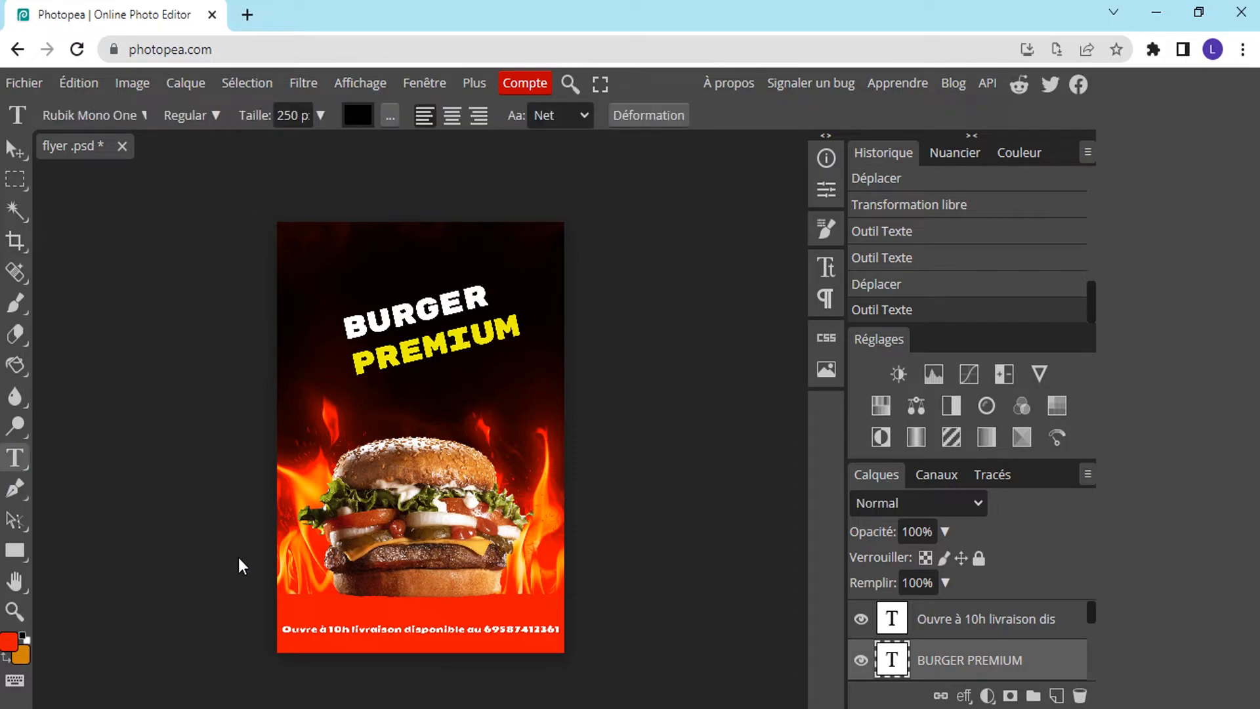
click(308, 604)
text(BY)
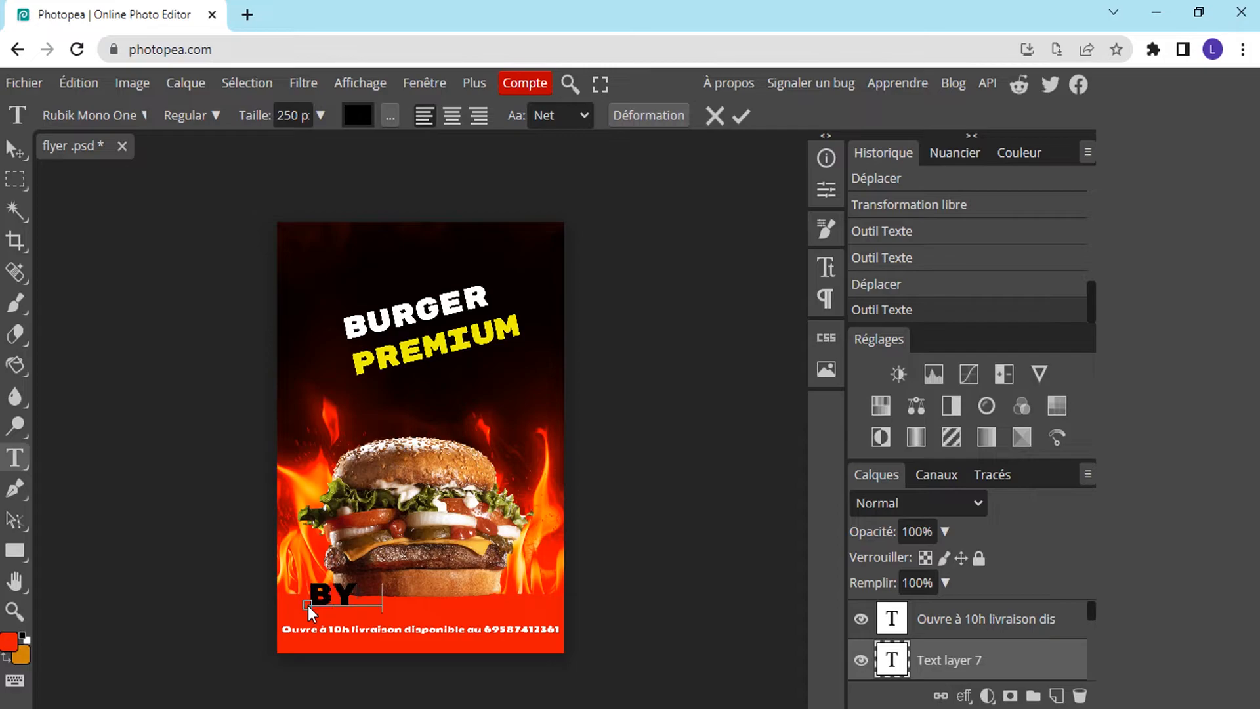
text( LILI)
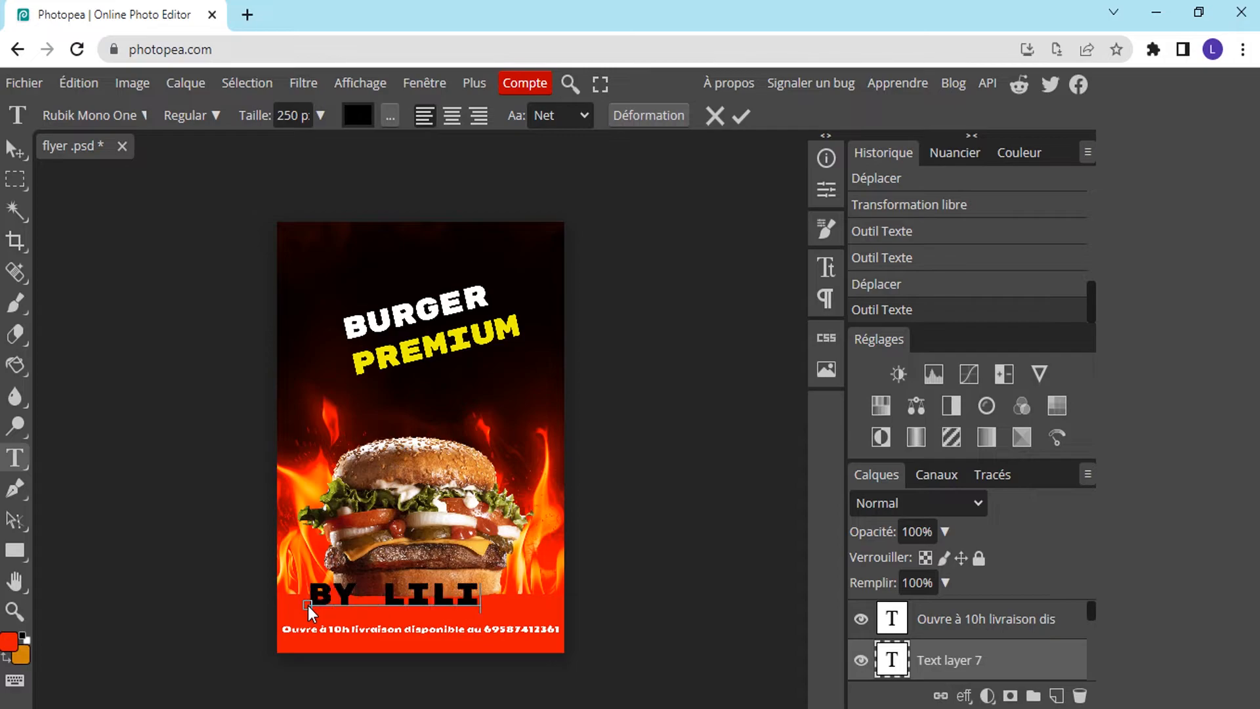
text(TECH)
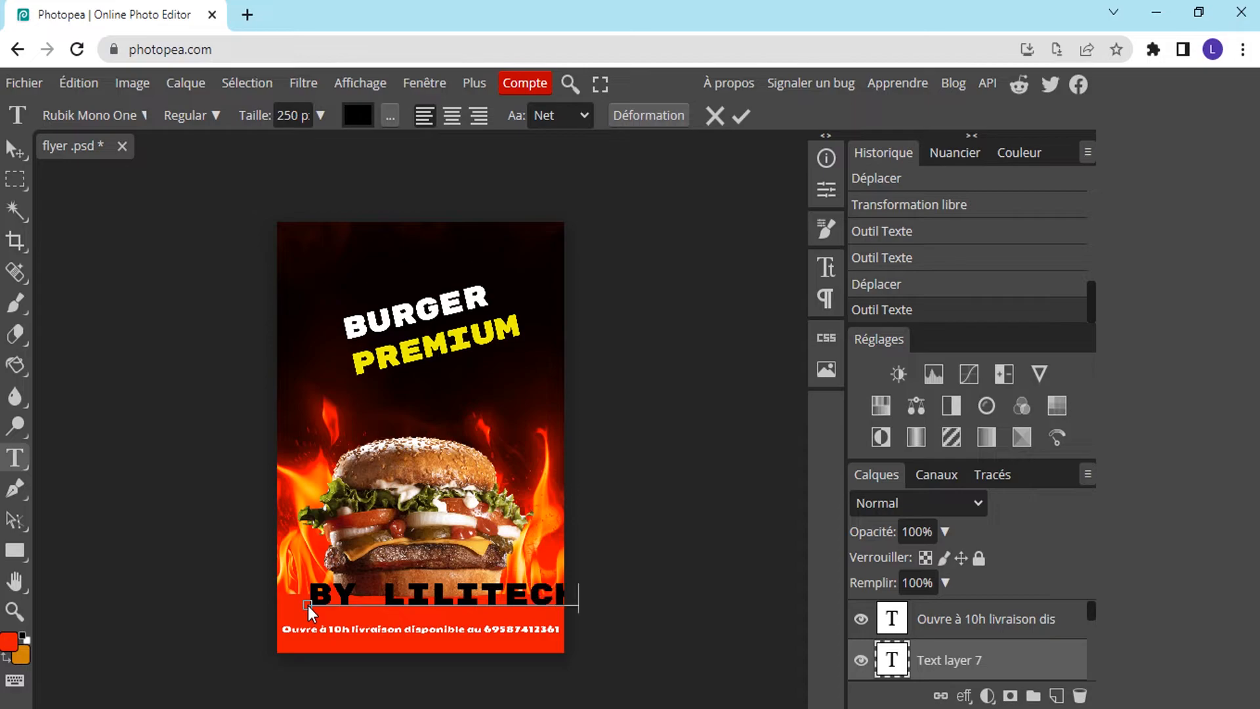
click(741, 117)
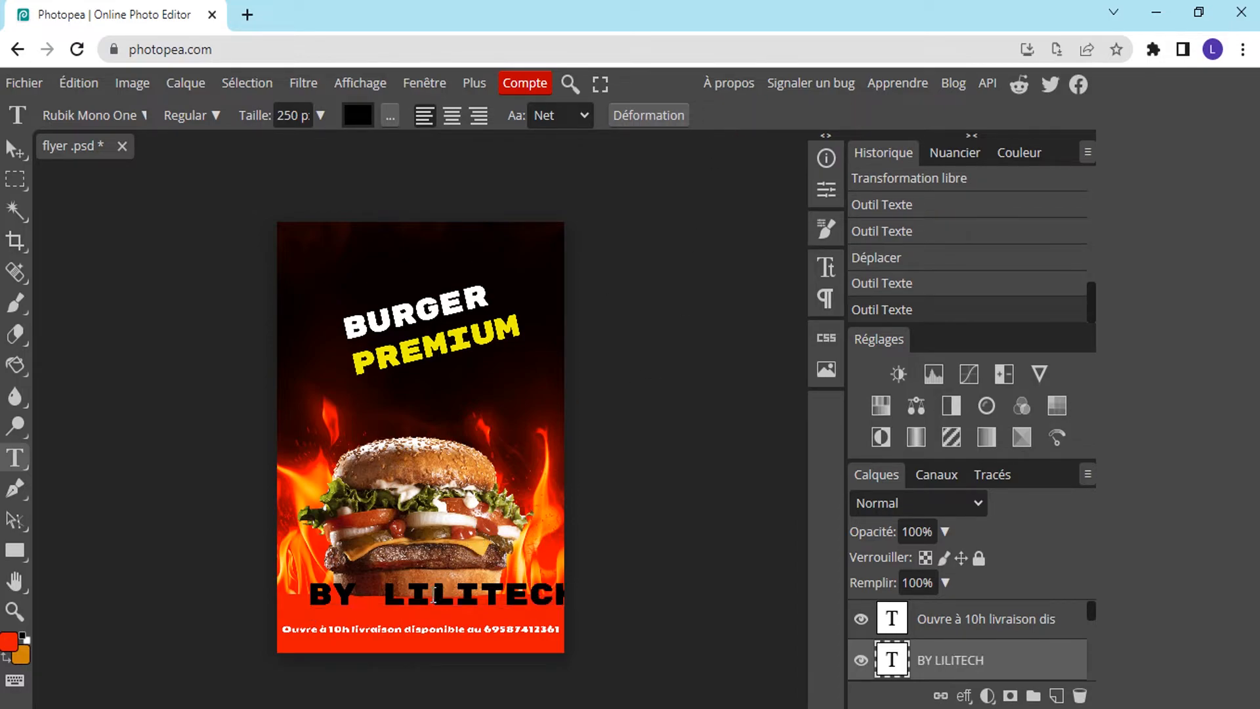
Colour the whole BY LILITECH text white (ffffff).
double_click(330, 595)
key(ctrl+a)
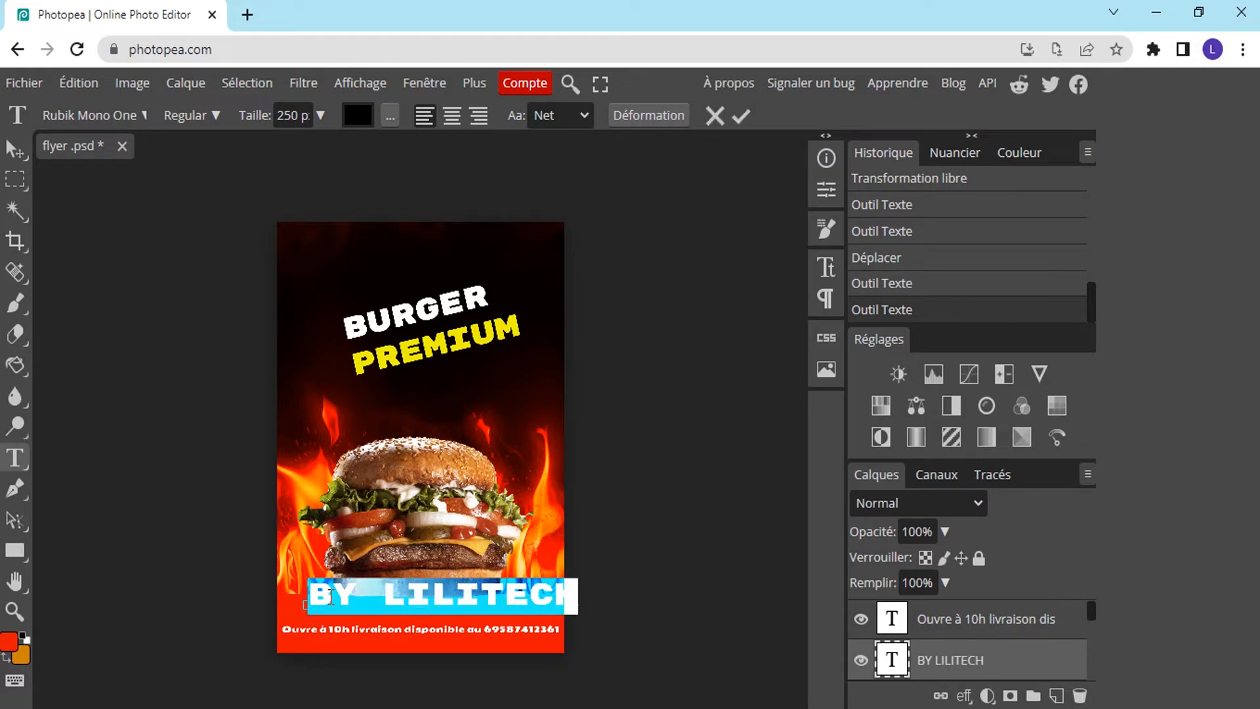
click(10, 149)
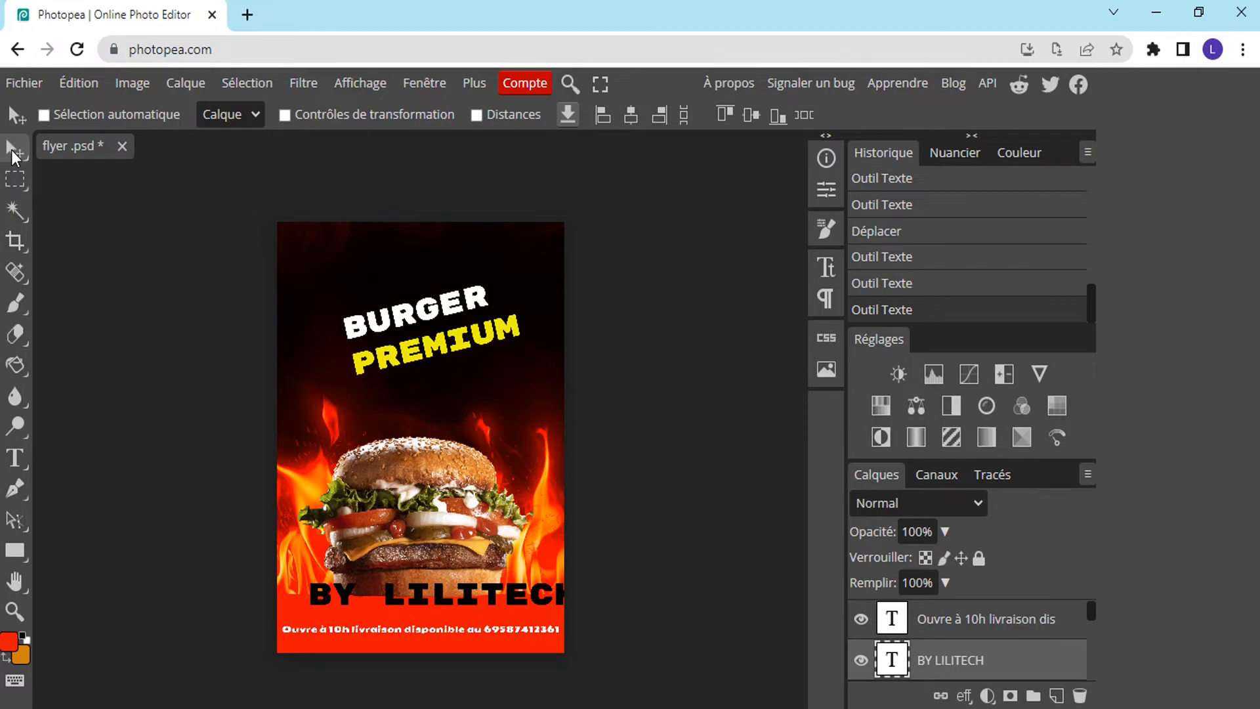
double_click(418, 591)
key(ctrl+a)
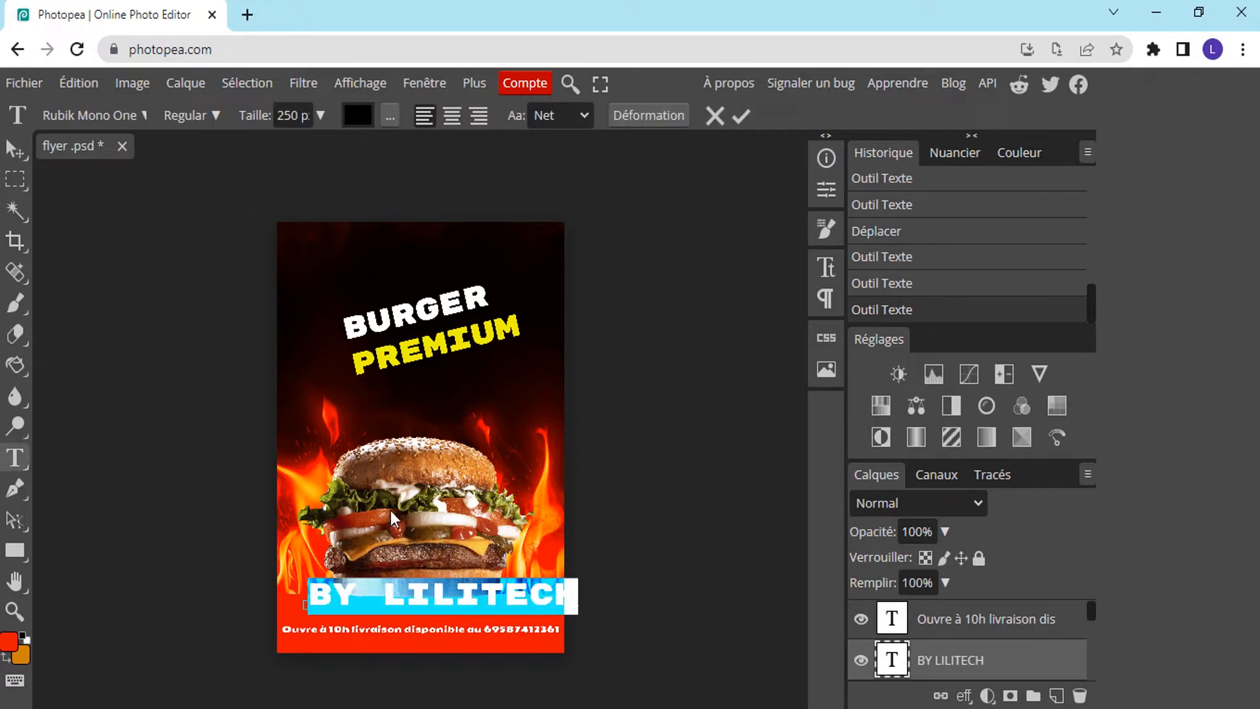
click(358, 115)
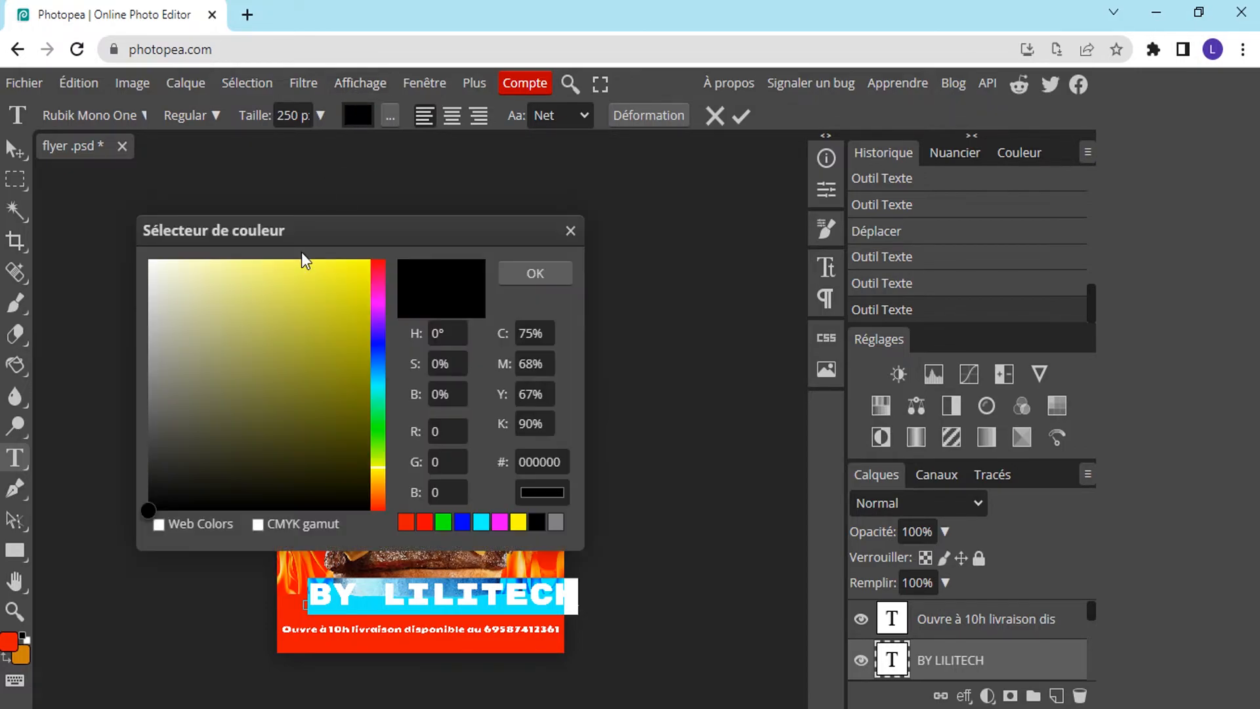
drag(173, 279, 127, 230)
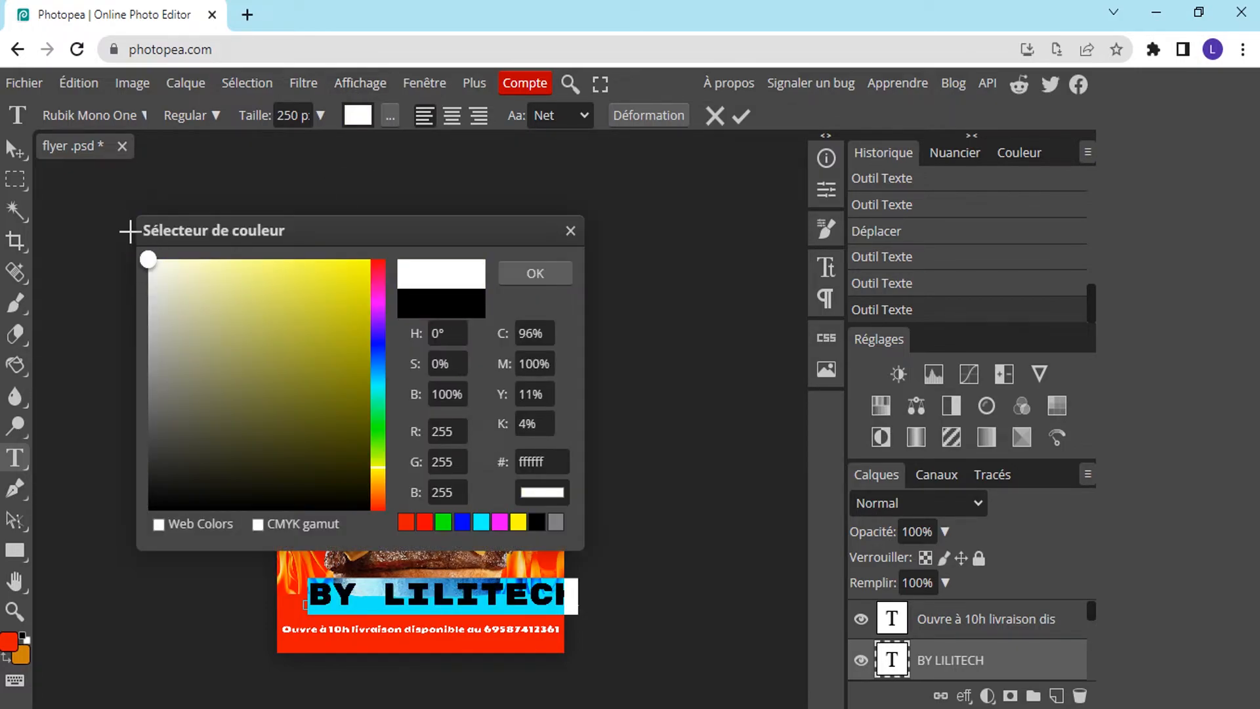
click(535, 274)
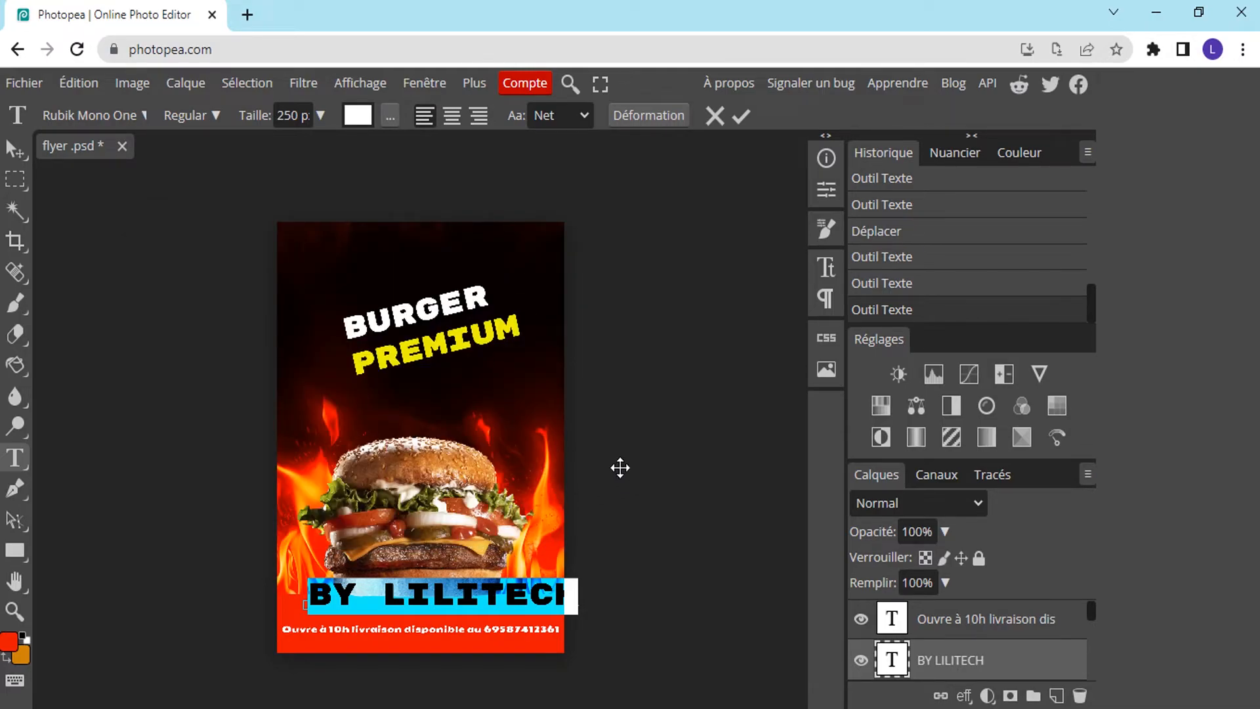
click(749, 119)
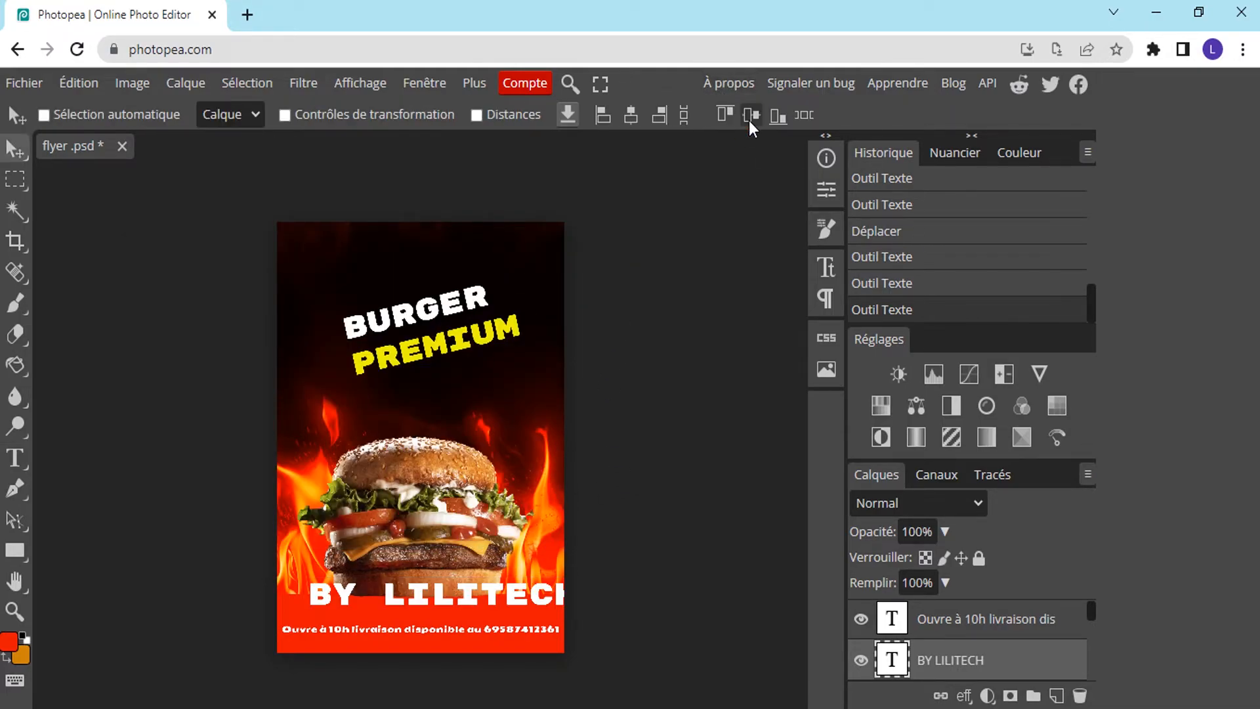
Change the font of the BY LILITECH text to SF Burlington Script in the Bold style.
double_click(408, 597)
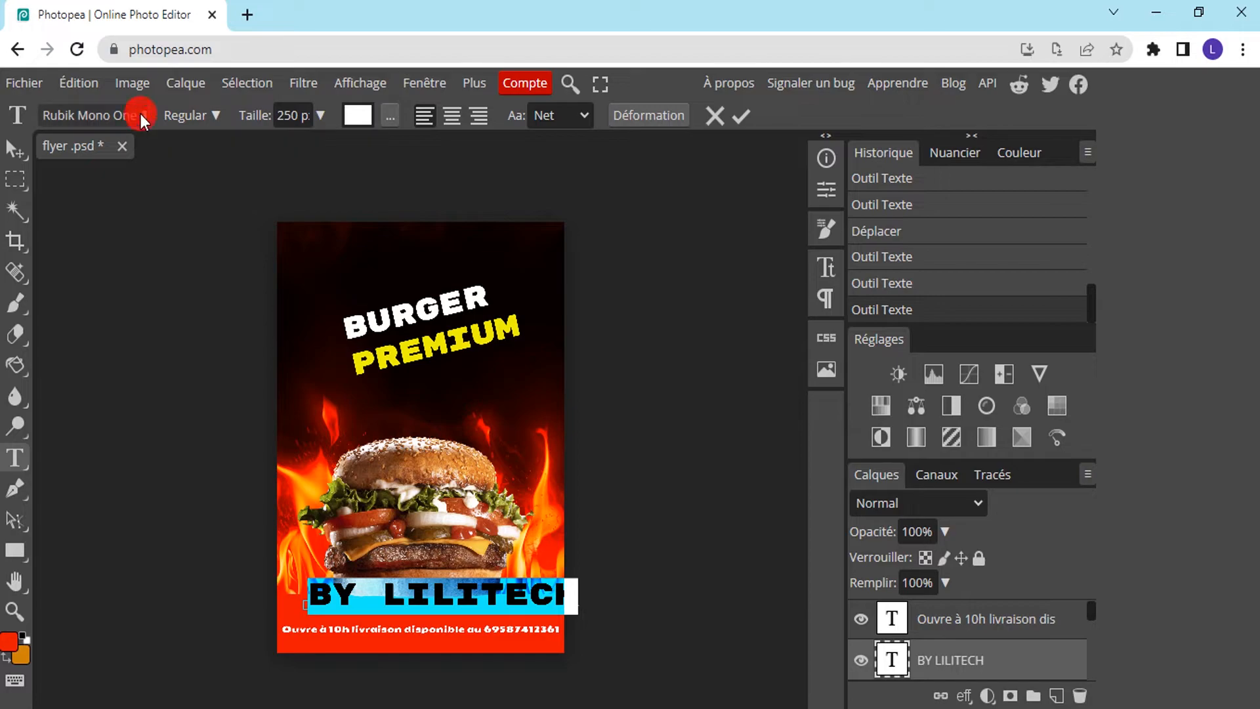
click(141, 113)
click(158, 242)
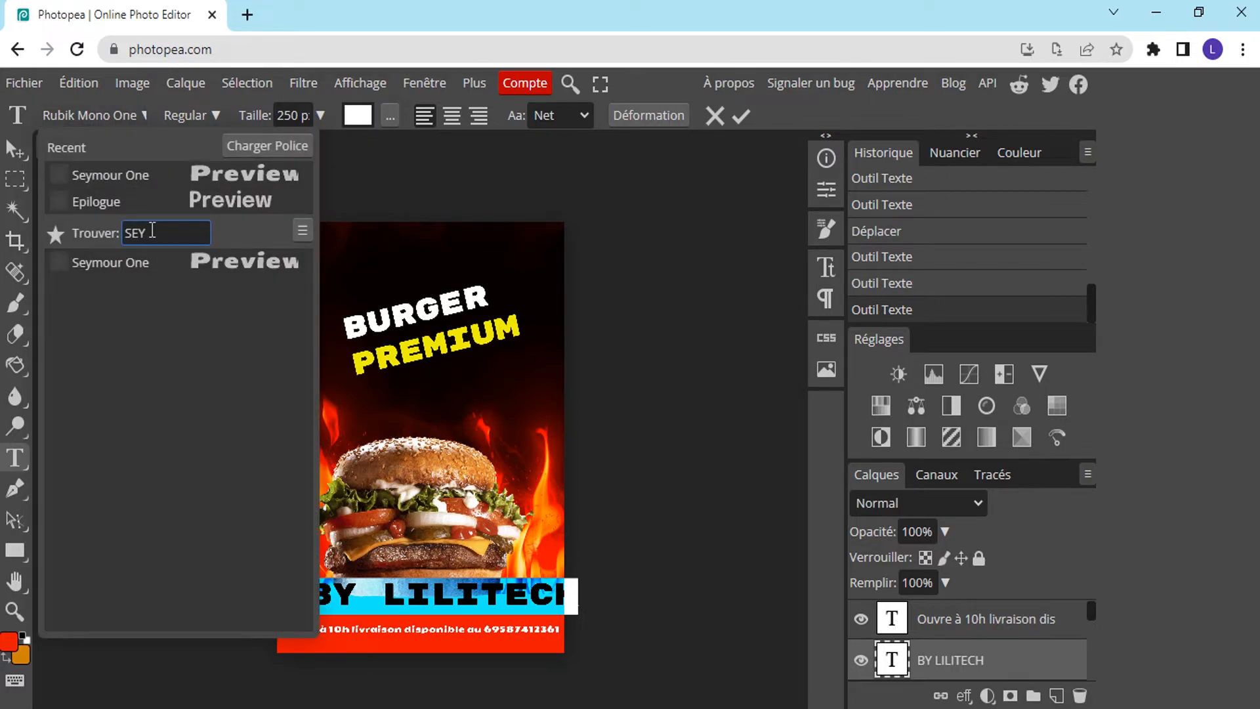
key(BackSpace)
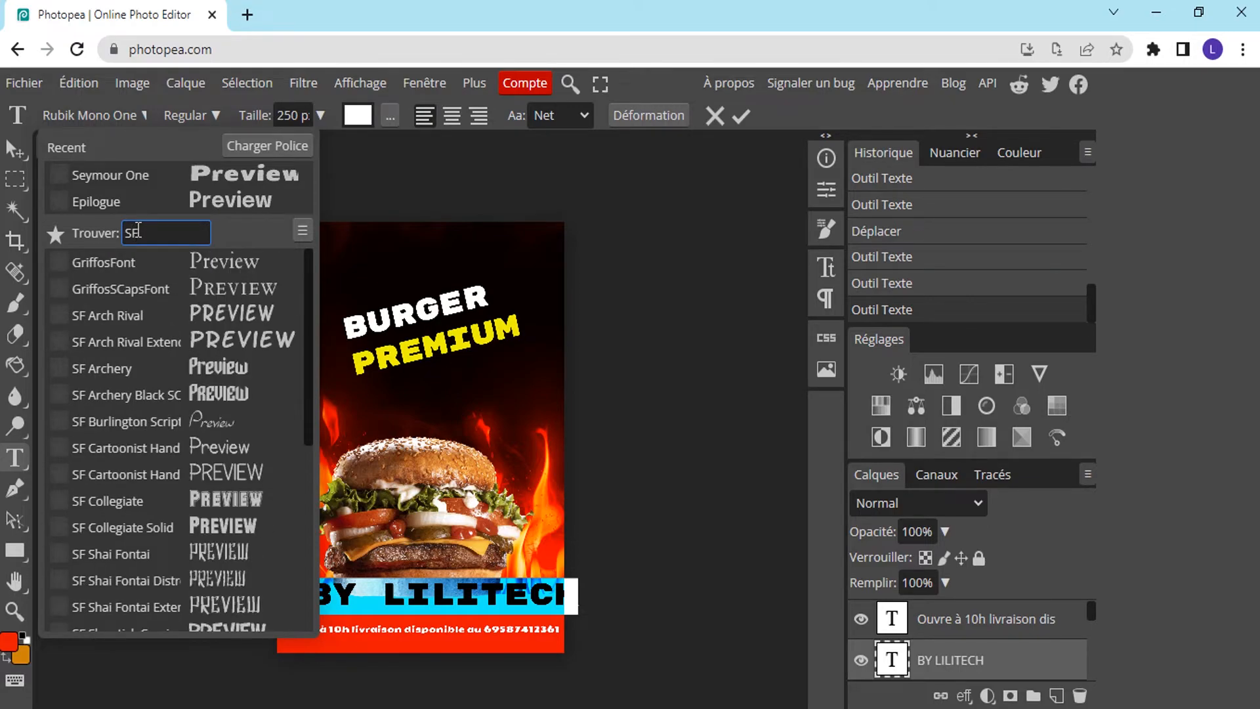
text(B)
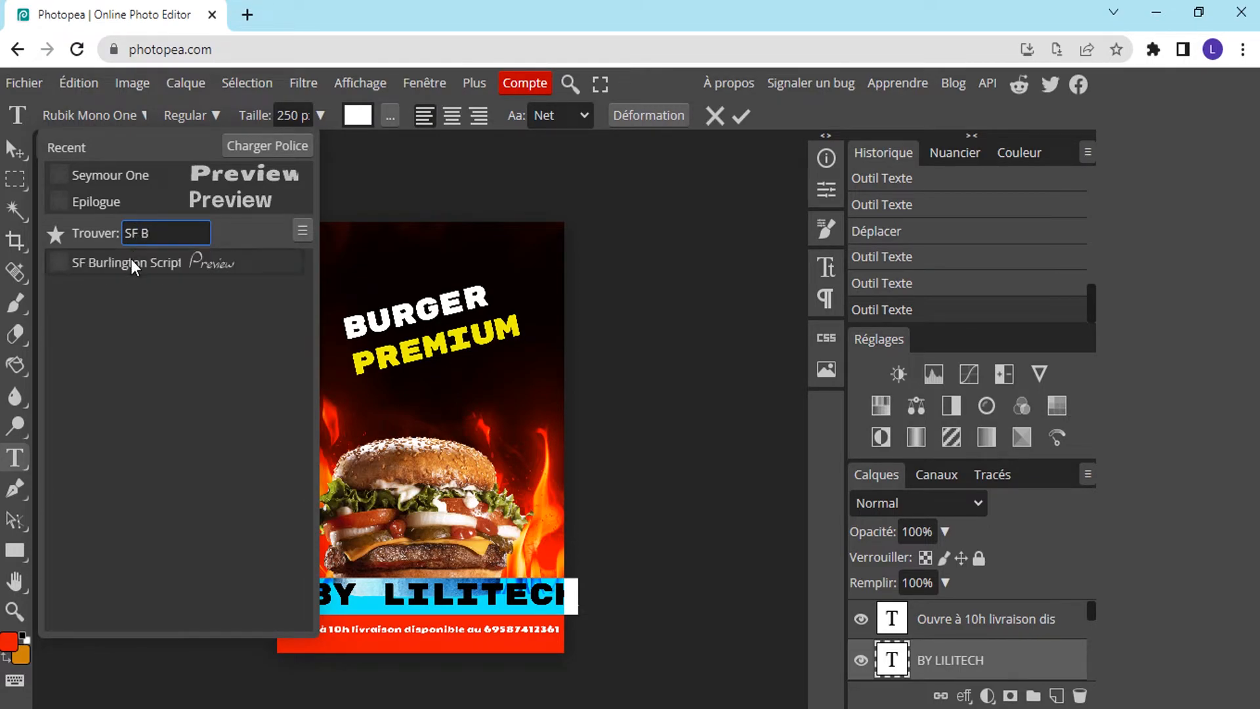
click(123, 263)
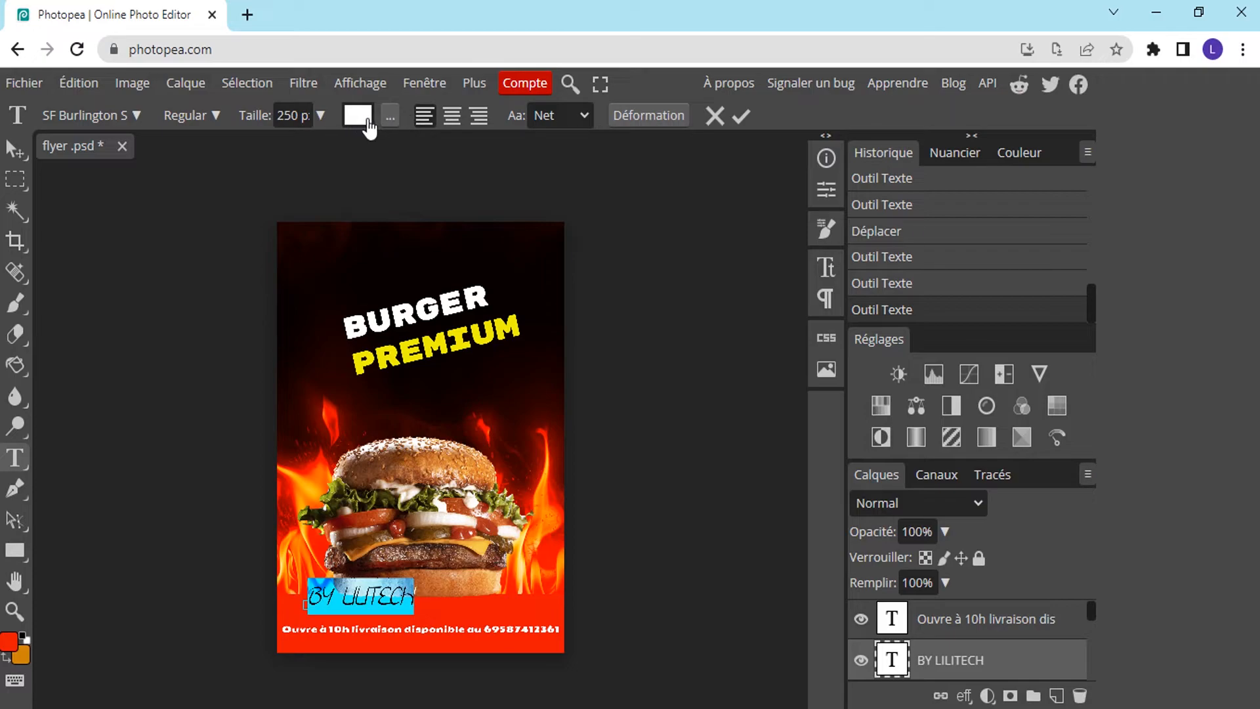
click(213, 115)
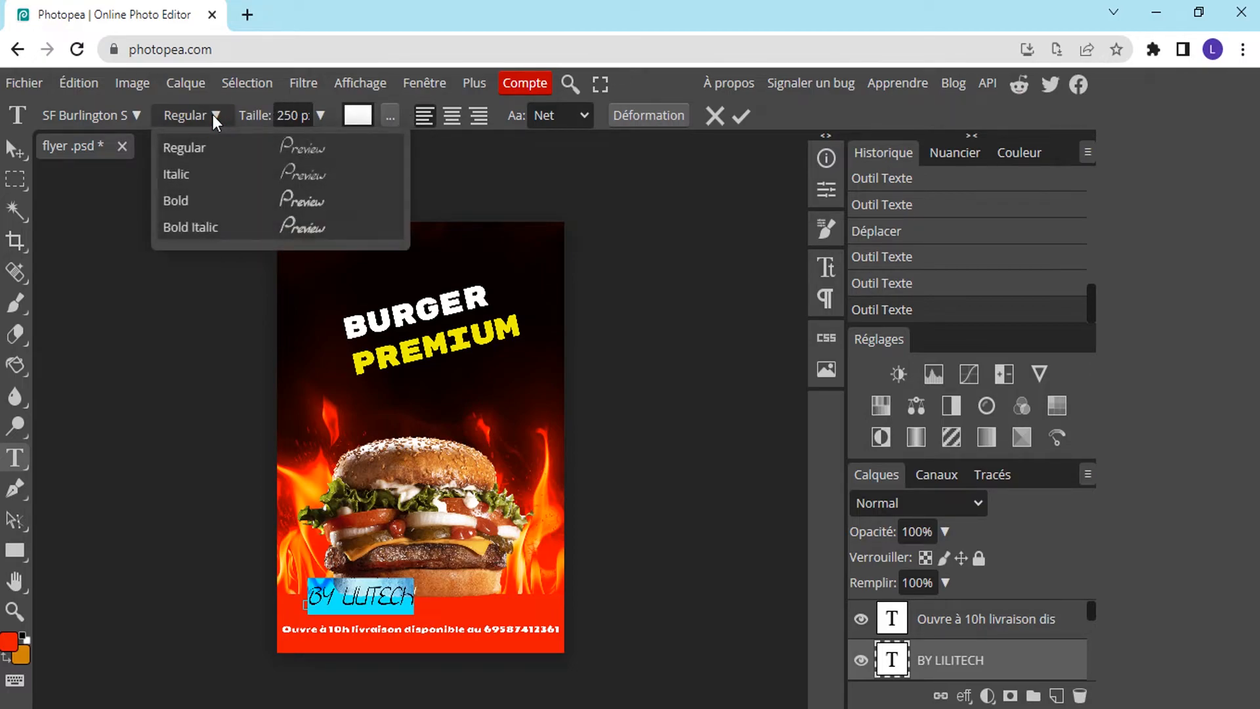
click(198, 199)
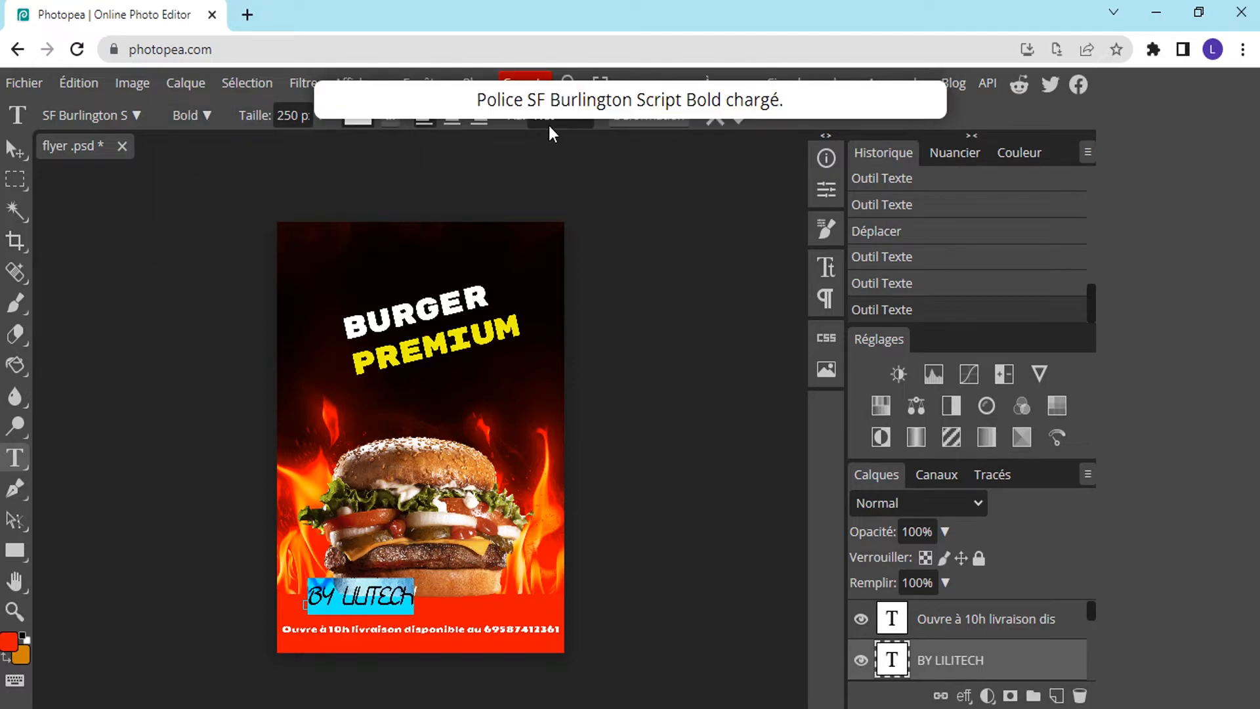
click(741, 116)
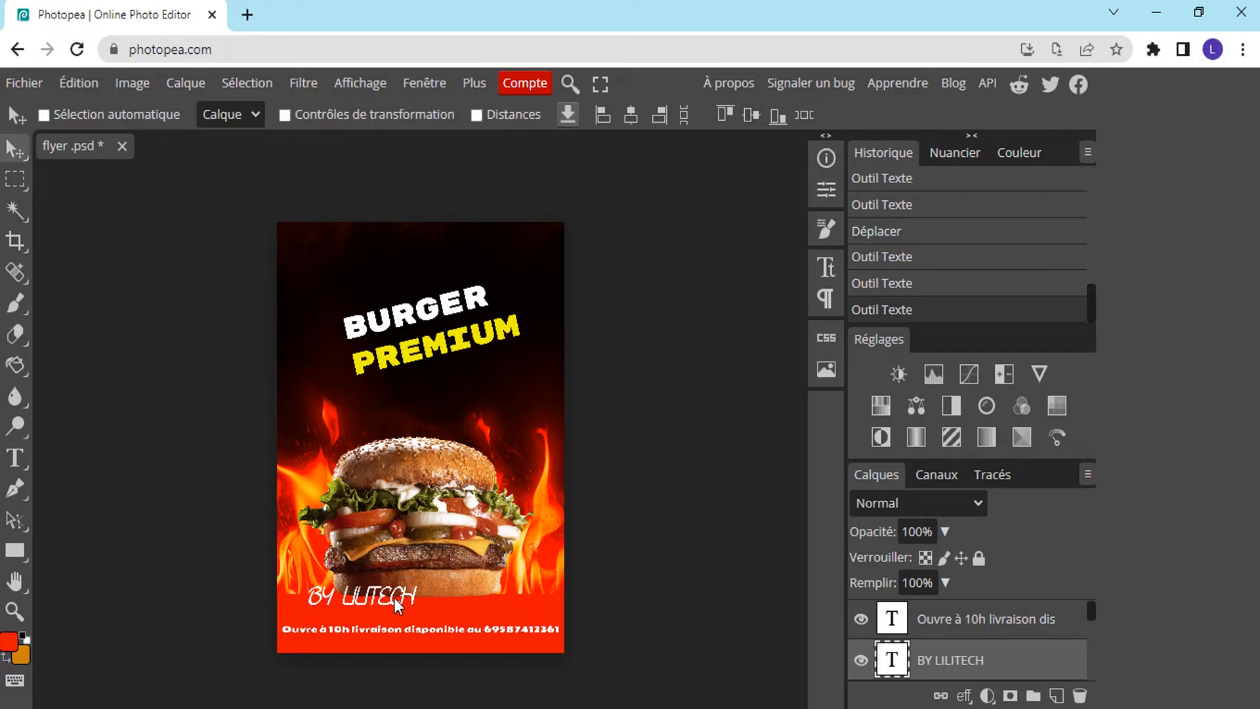
Move the BY LILITECH text just above the word BURGER and rotate it to -13° to follow the title's tilt.
drag(393, 597, 435, 284)
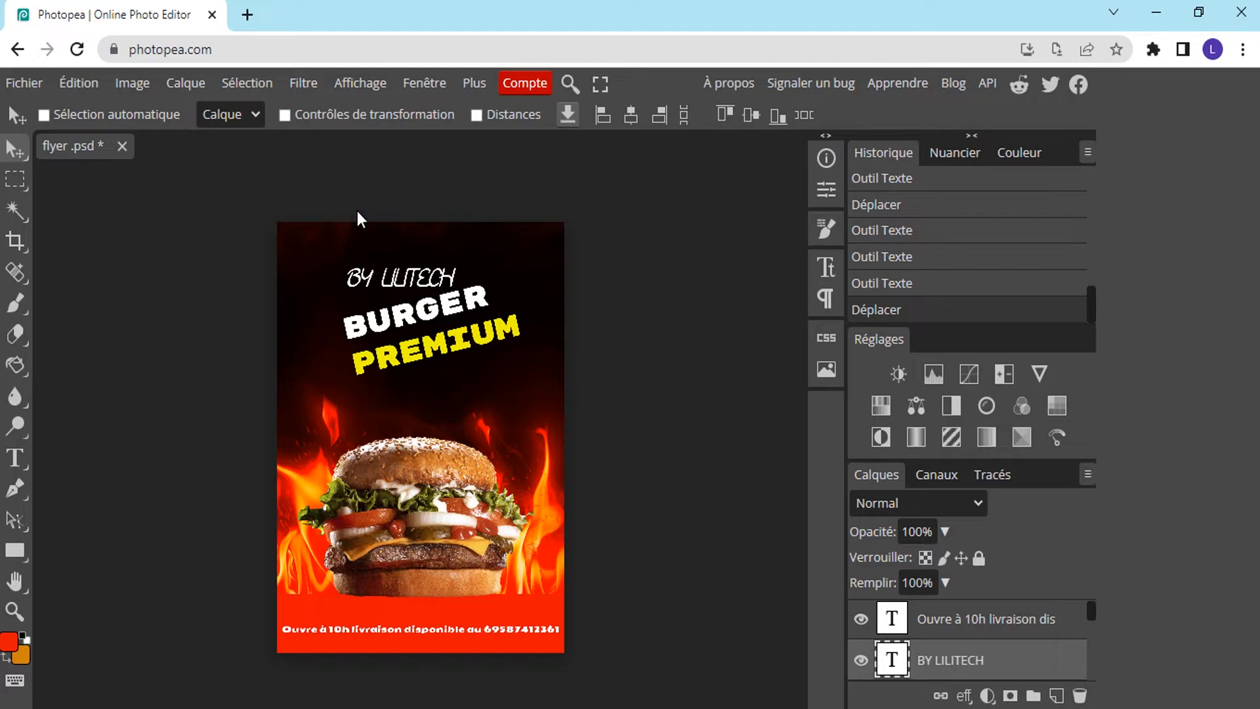
click(287, 115)
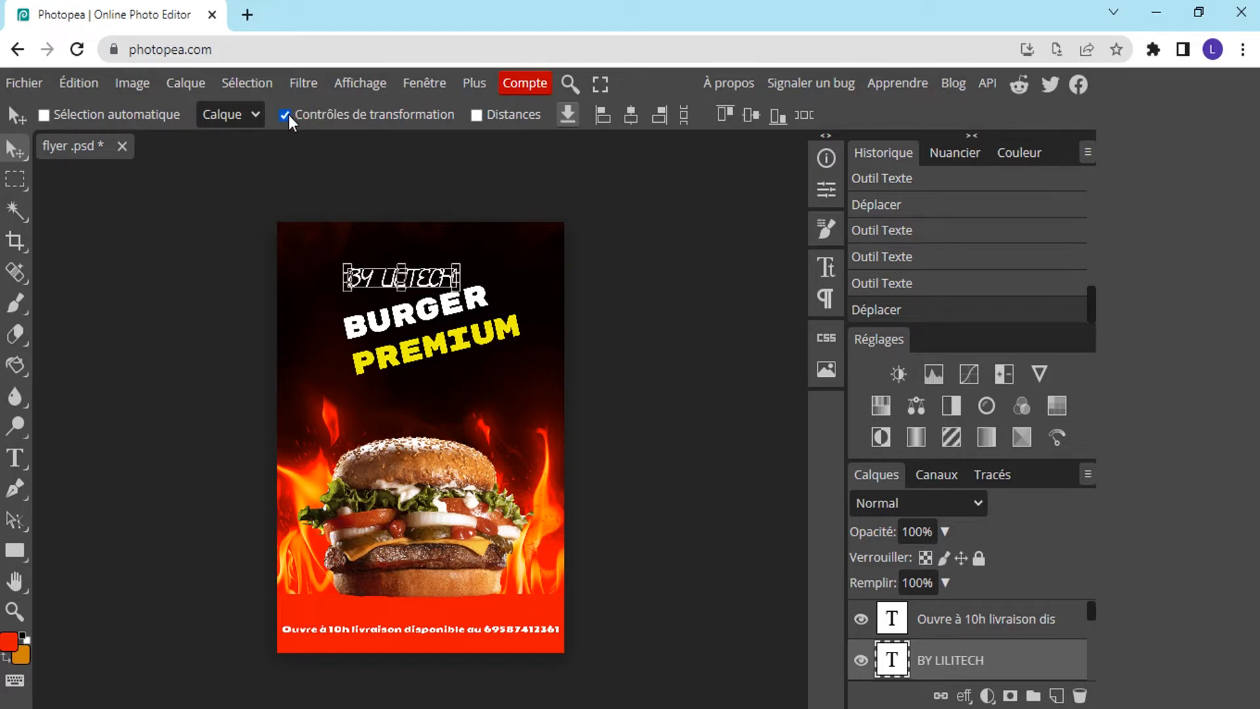
click(416, 266)
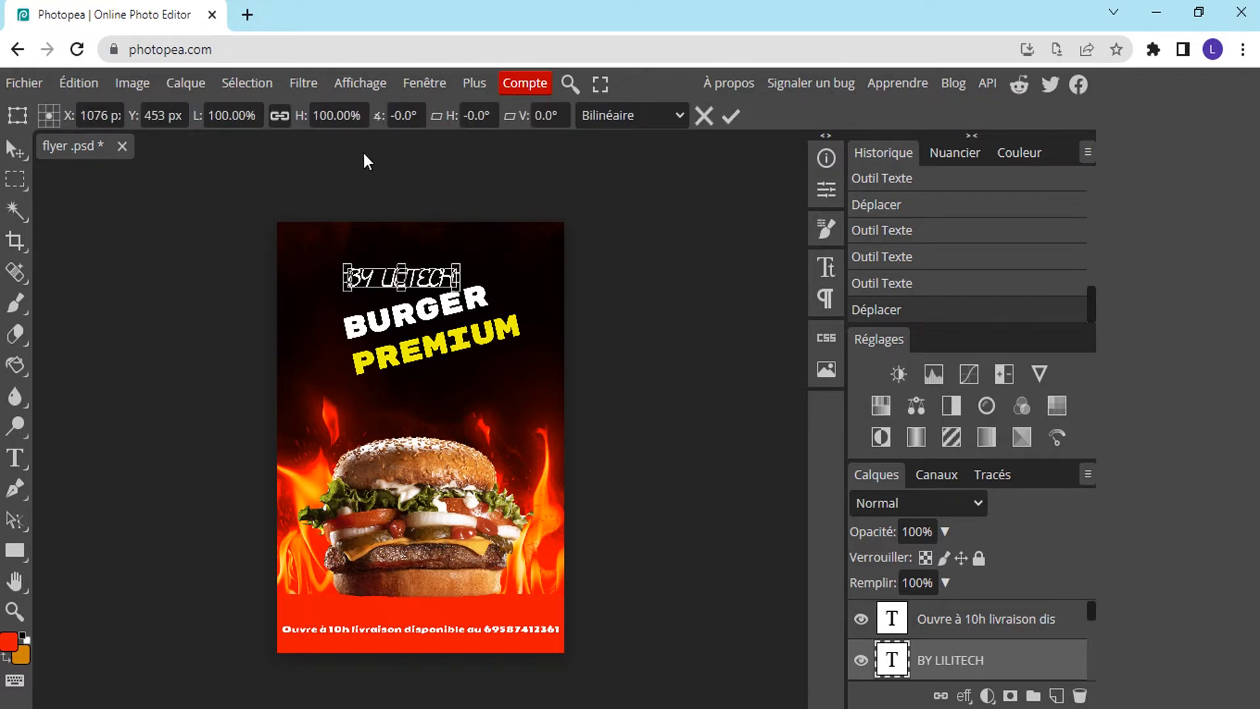
drag(380, 116, 368, 121)
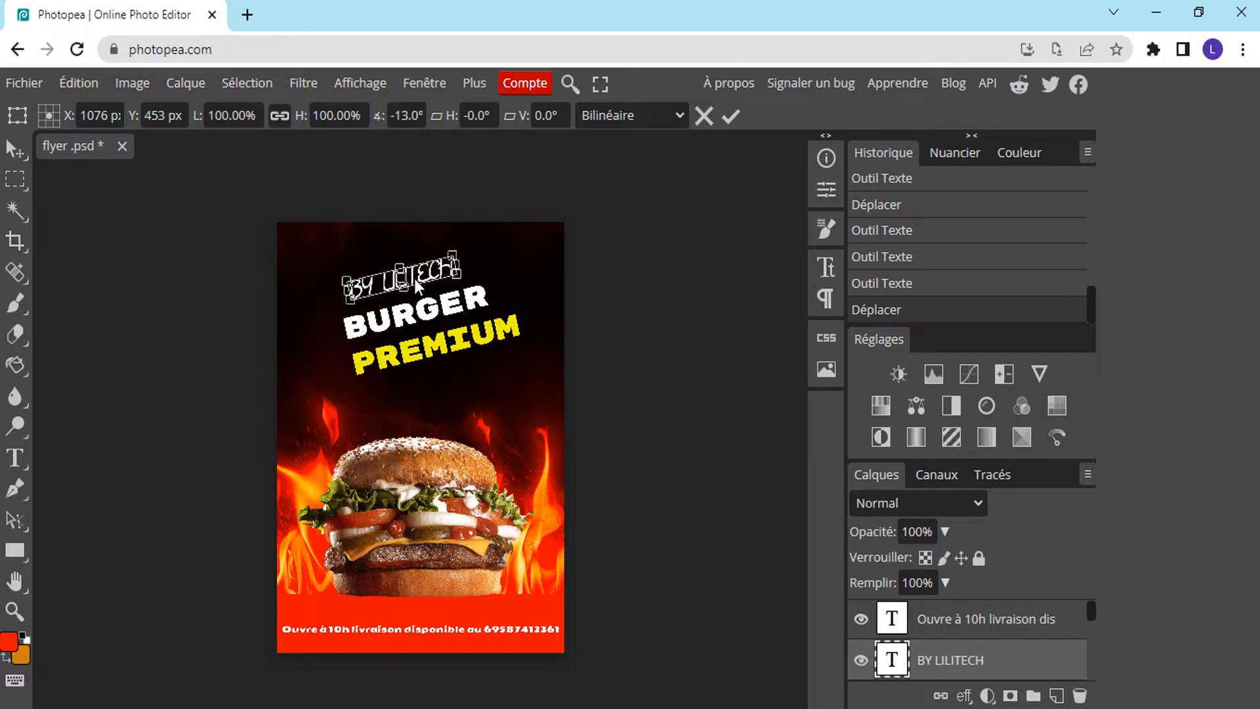
click(729, 116)
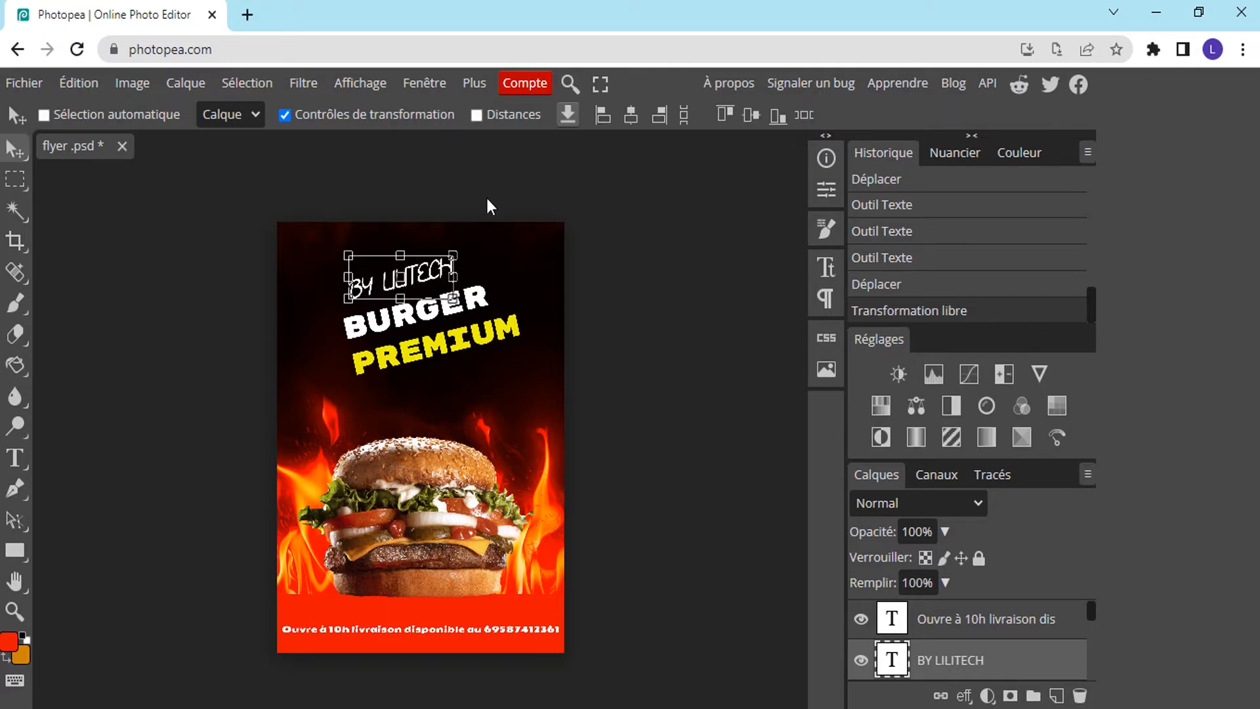
drag(417, 276, 420, 282)
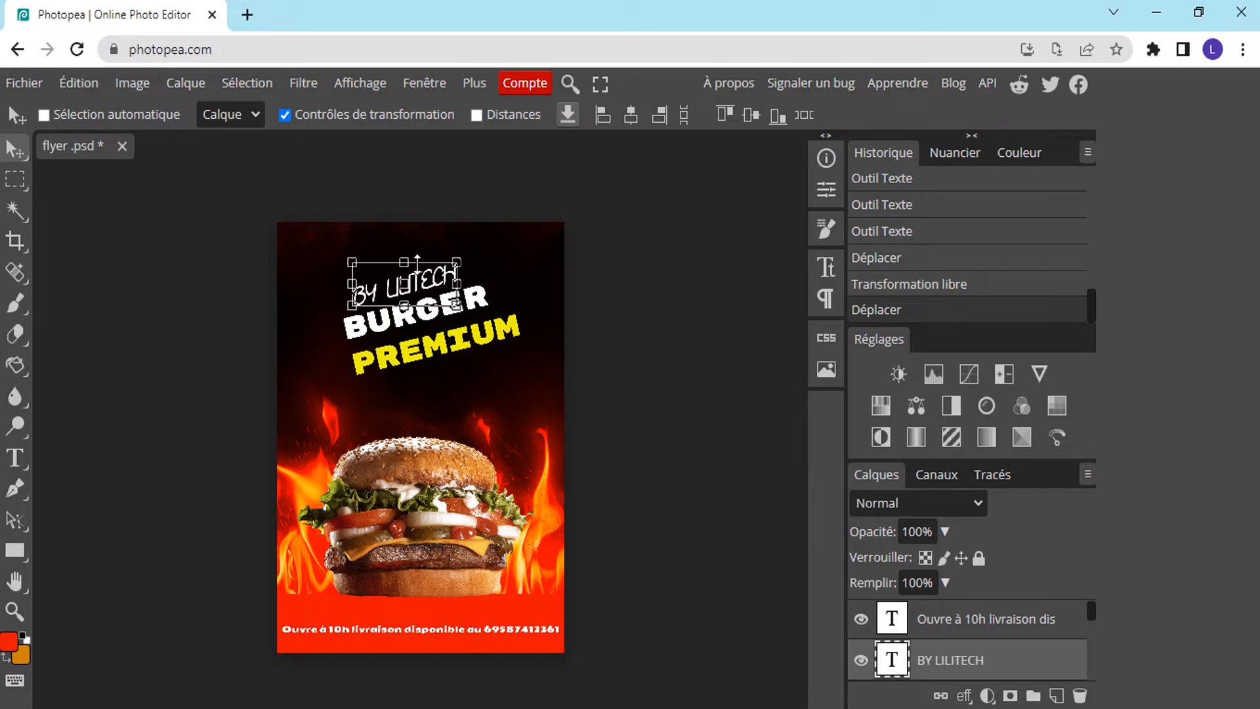
click(285, 115)
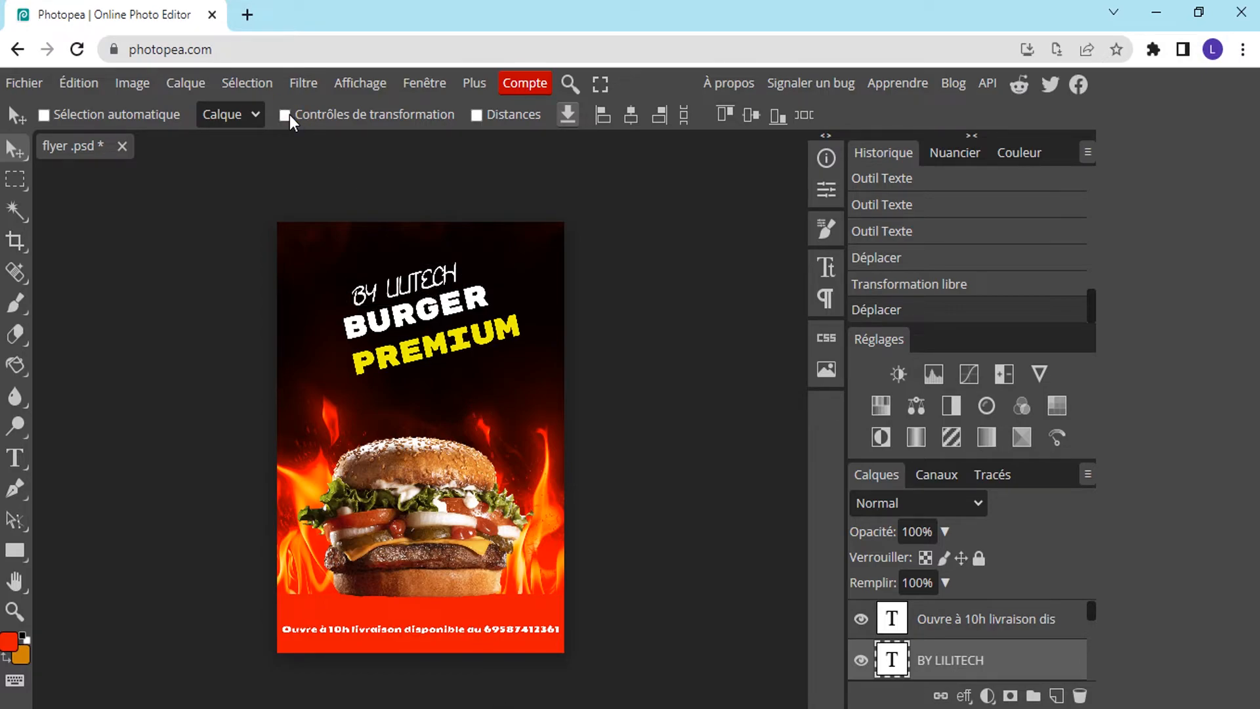
Set the text size of BY LILITECH to 150 px and shift it slightly right along the top of BURGER.
double_click(423, 283)
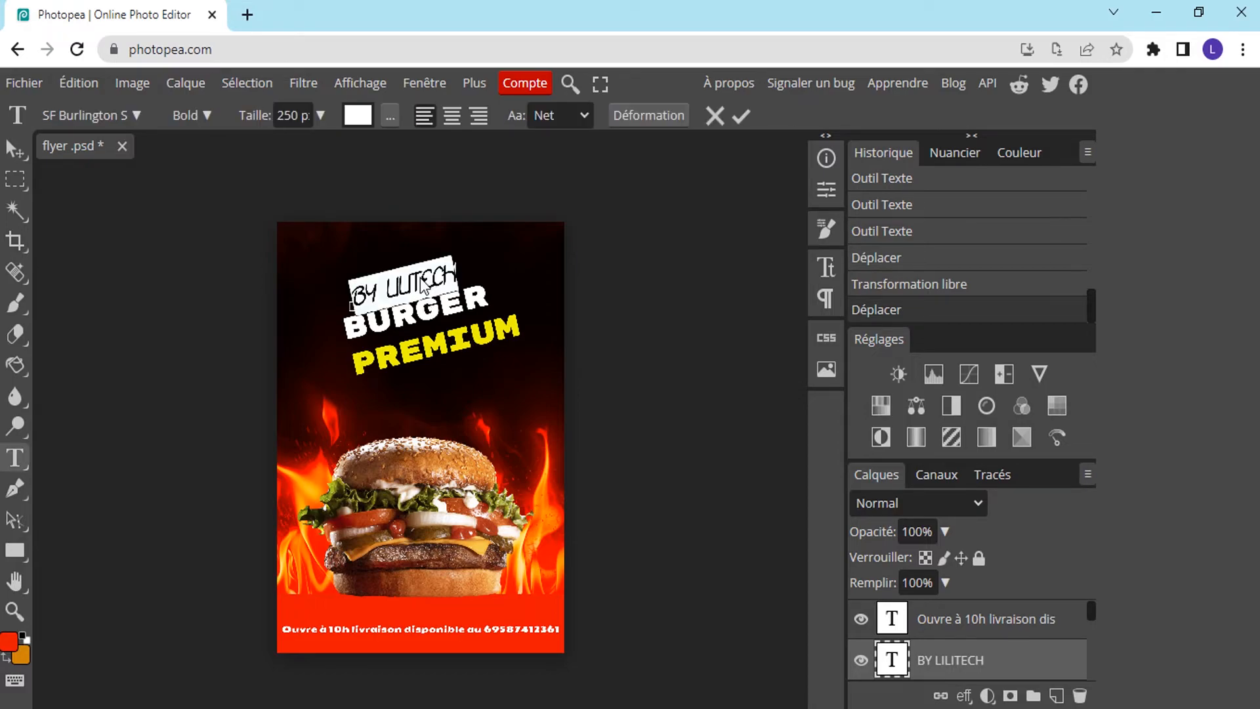
click(286, 115)
key(BackSpace)
text(1)
key(Return)
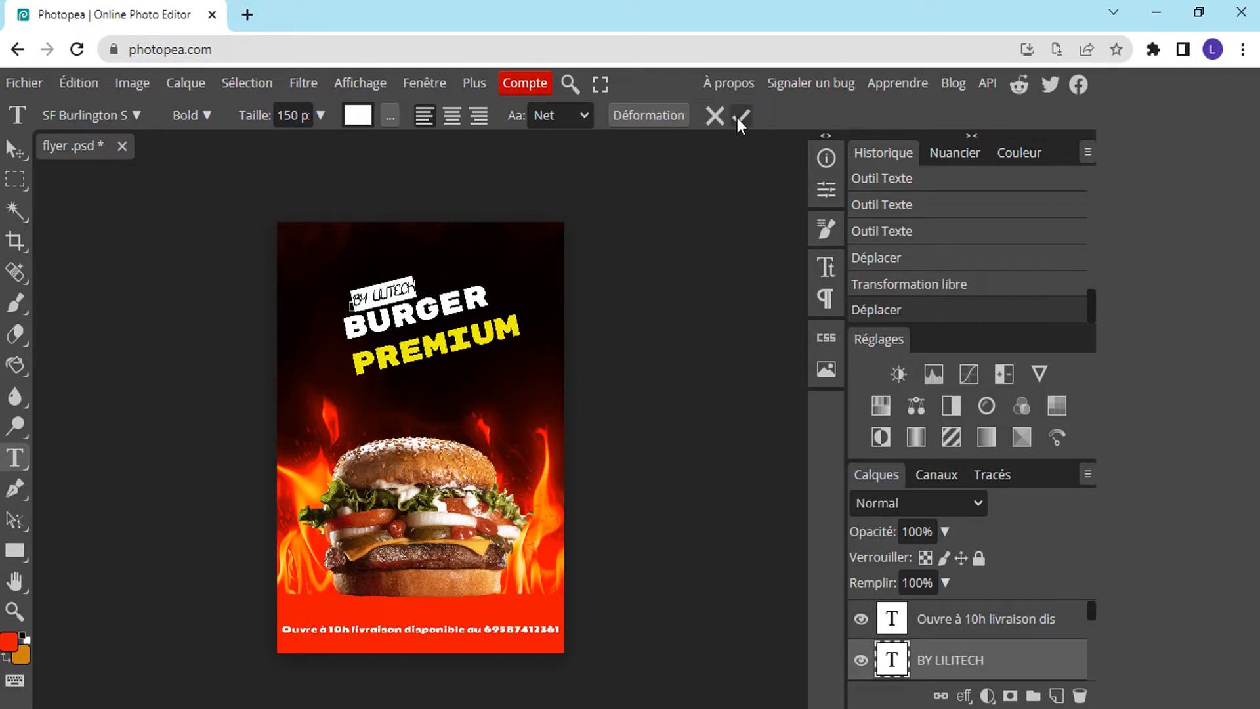
click(739, 117)
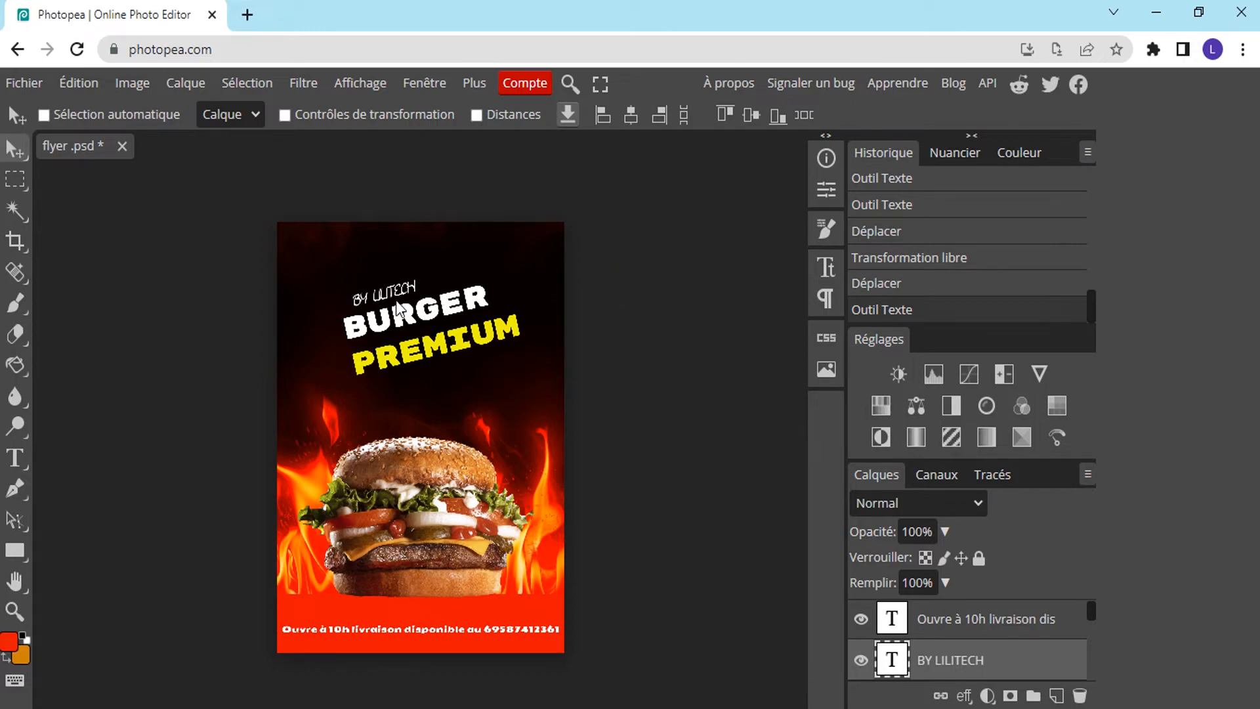
drag(393, 295, 409, 289)
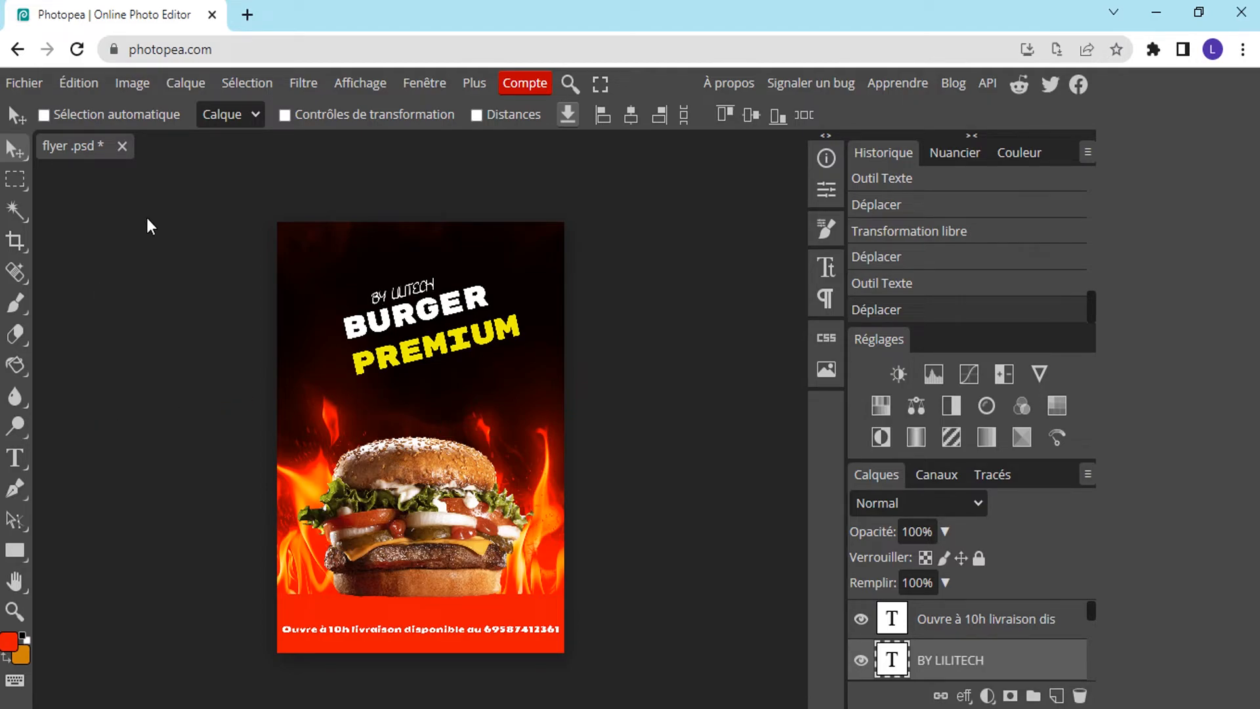
Save the flyer, and place the black brush-stroke PNG from the Téléchargements folder into it.
click(29, 82)
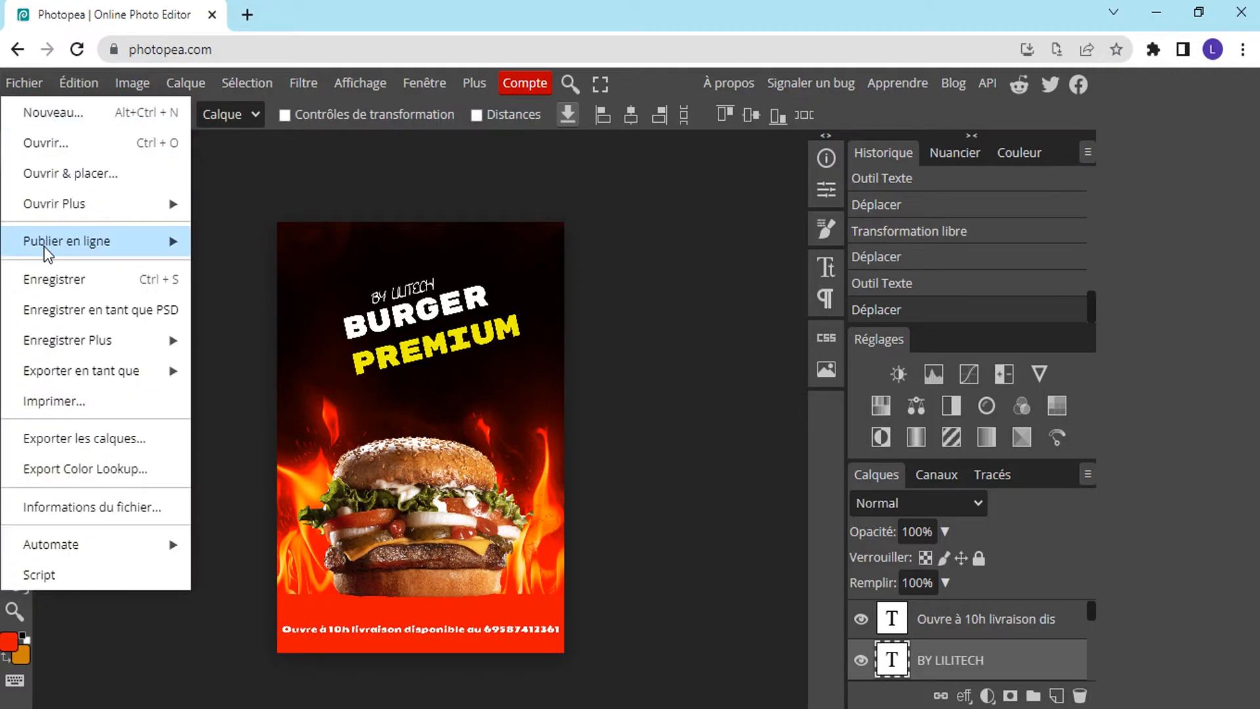
click(49, 277)
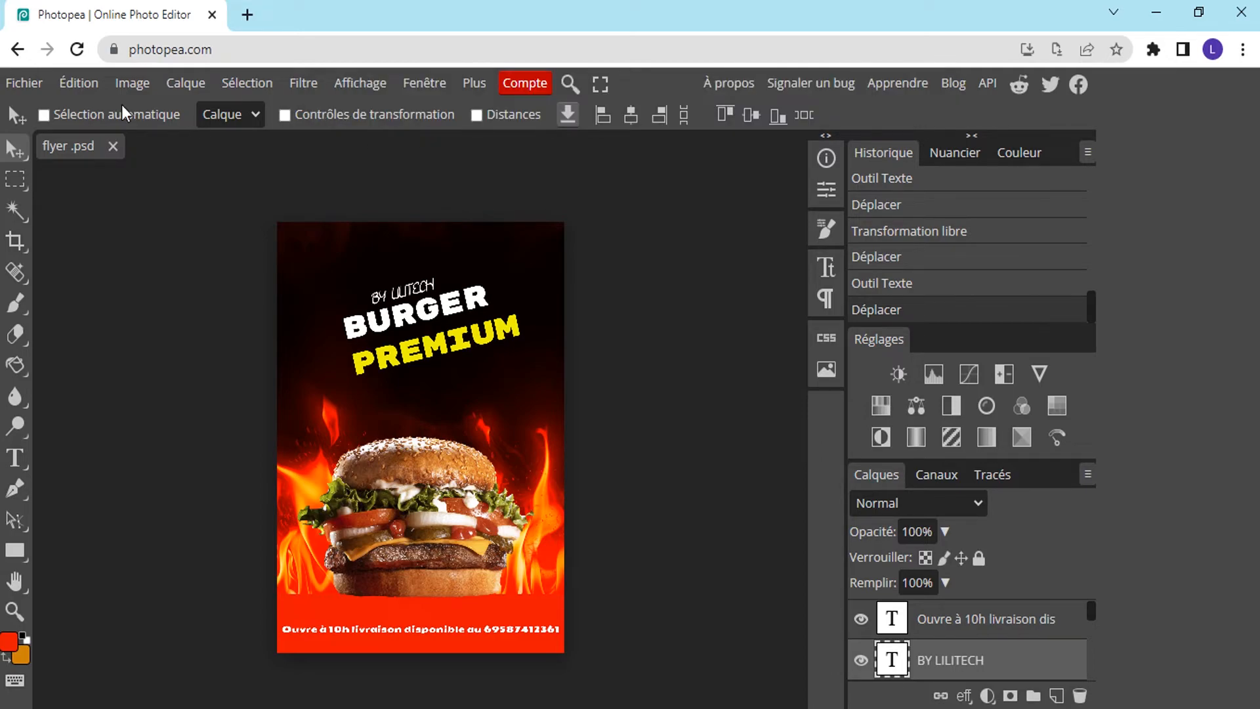
click(17, 84)
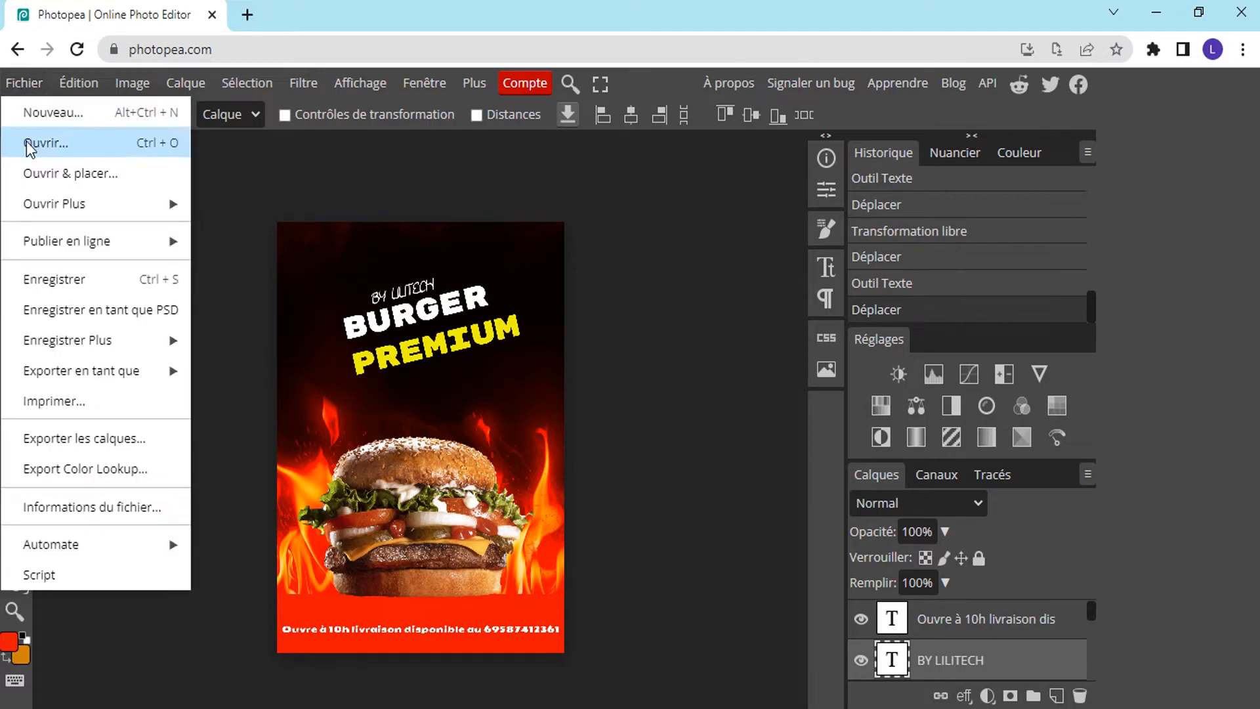
click(44, 179)
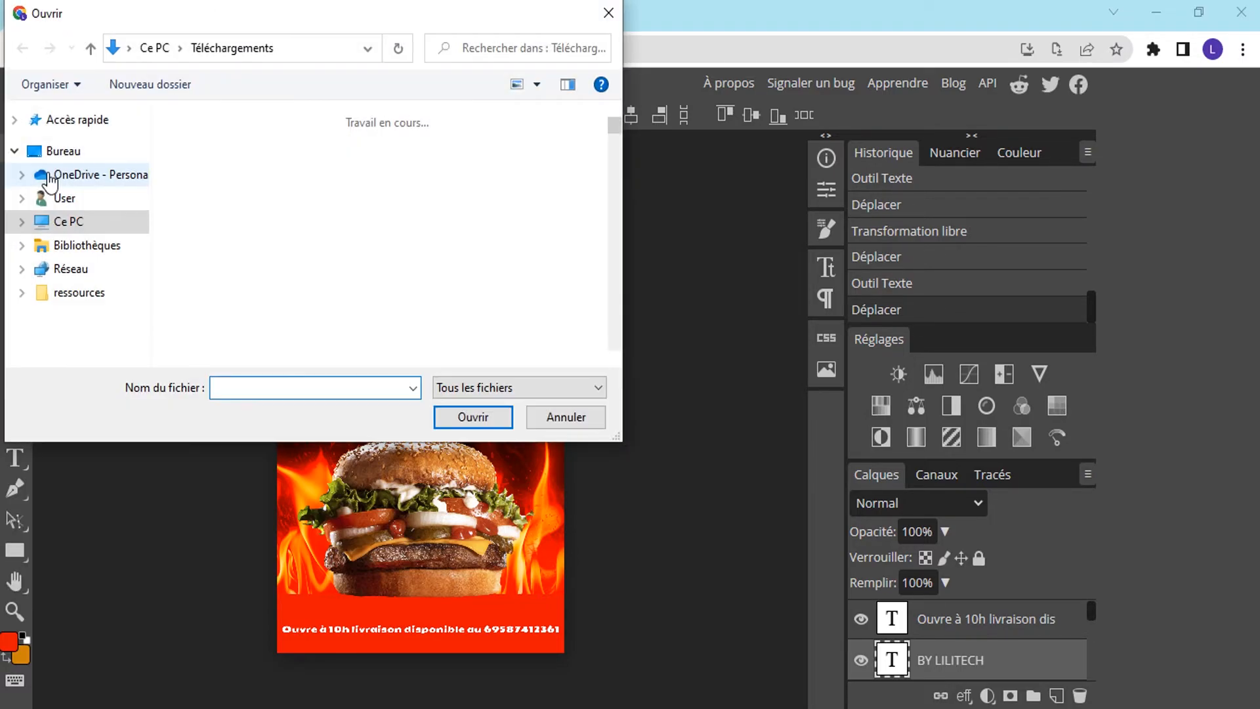
click(565, 245)
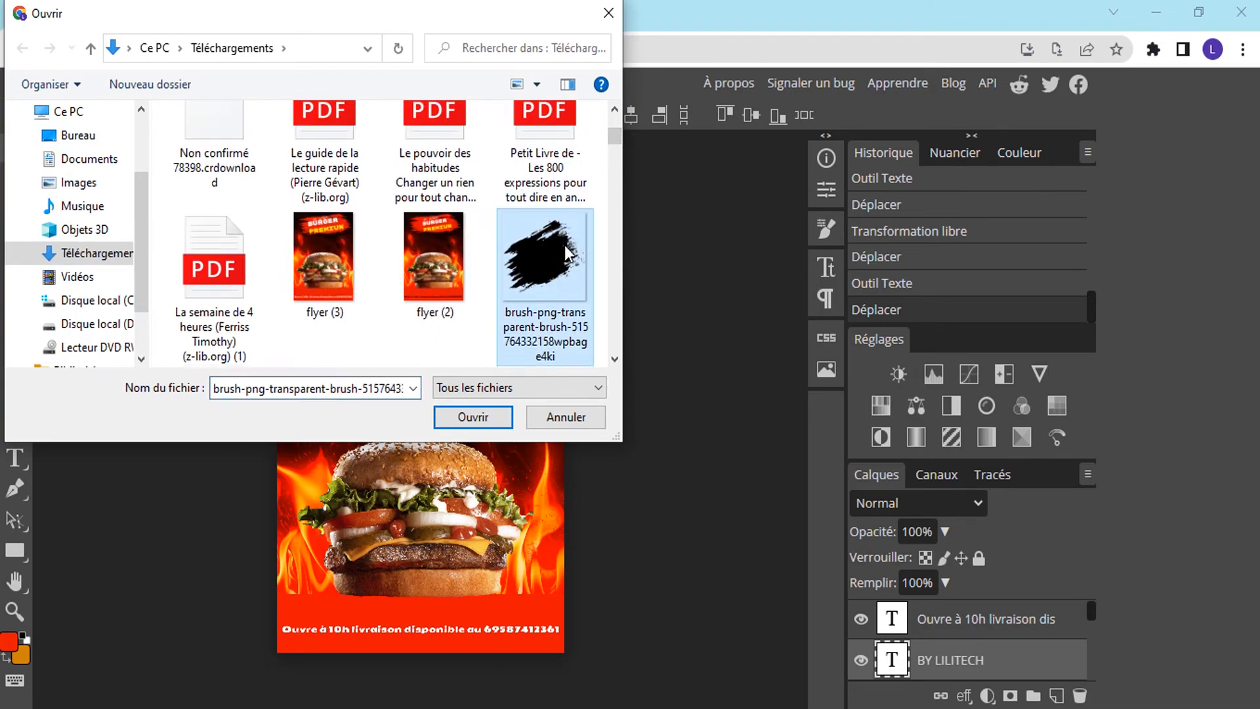
click(483, 416)
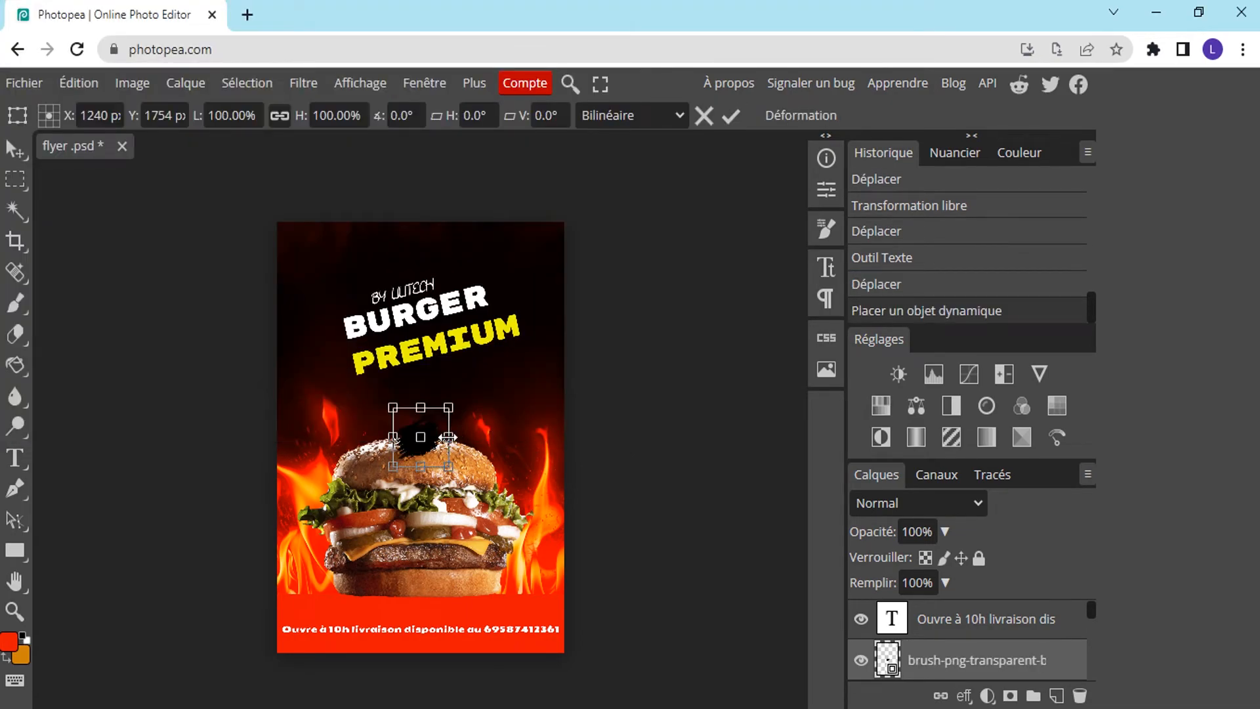
Enlarge the placed brush stroke to 235%, position it over the burger's lower right part and rasterize its layer.
mouse_move(448, 408)
mouse_down()
mouse_move(502, 335)
mouse_move(499, 352)
mouse_up()
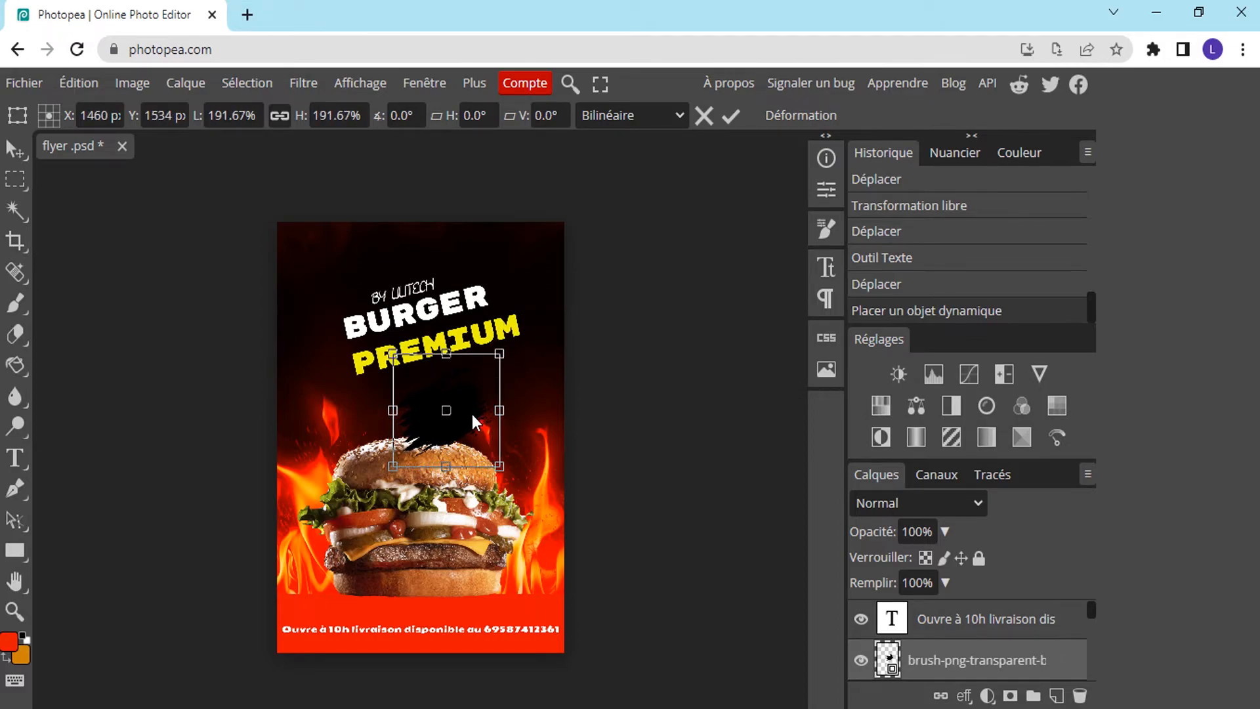
mouse_move(471, 415)
mouse_down()
mouse_move(449, 575)
mouse_move(457, 538)
mouse_move(509, 533)
mouse_up()
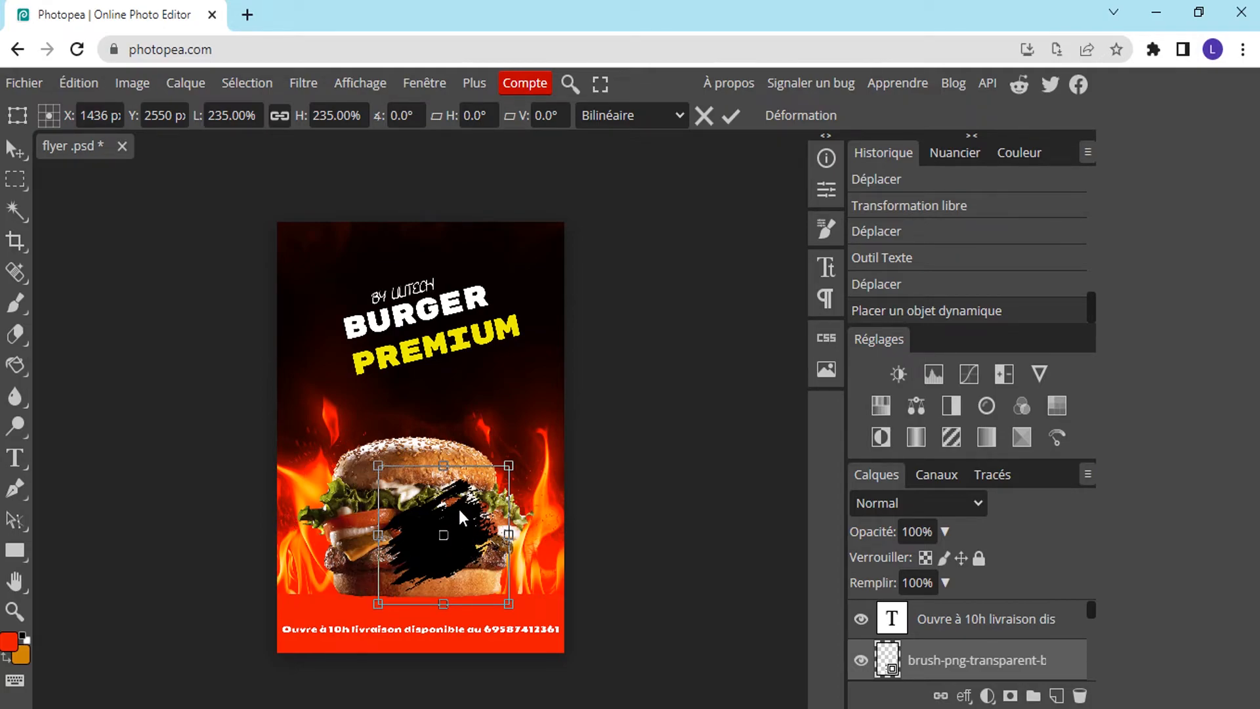
click(184, 83)
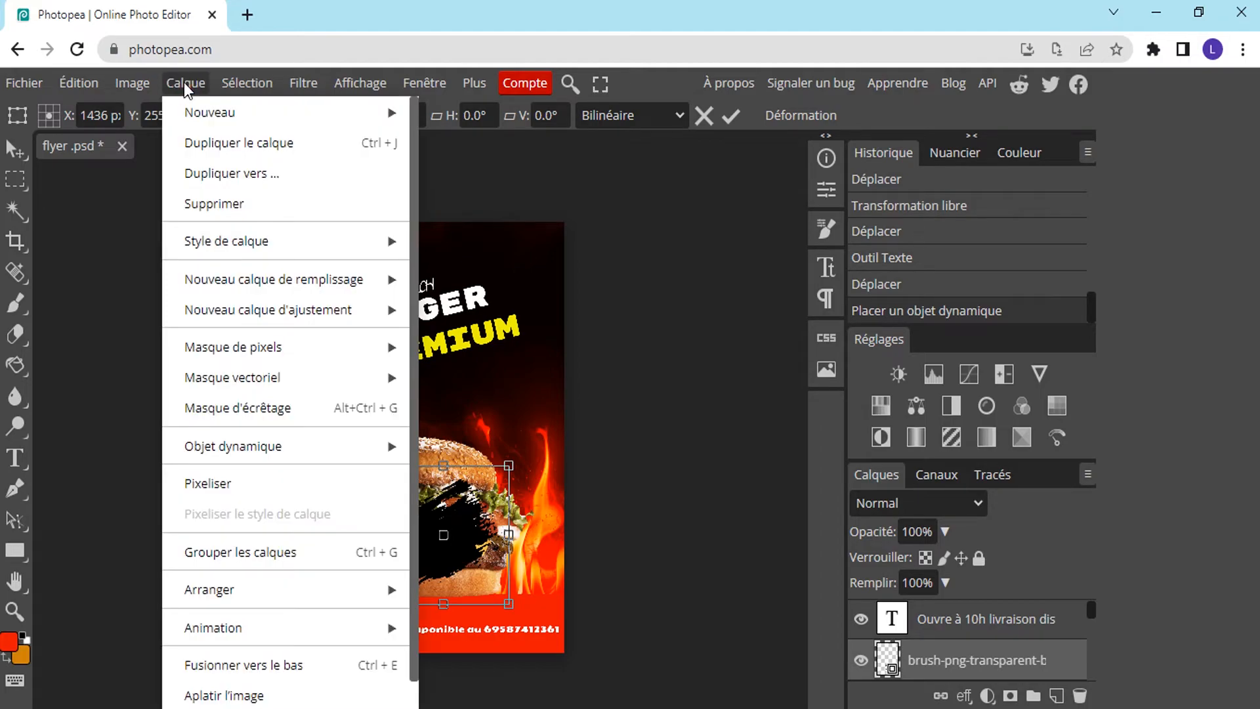
click(214, 484)
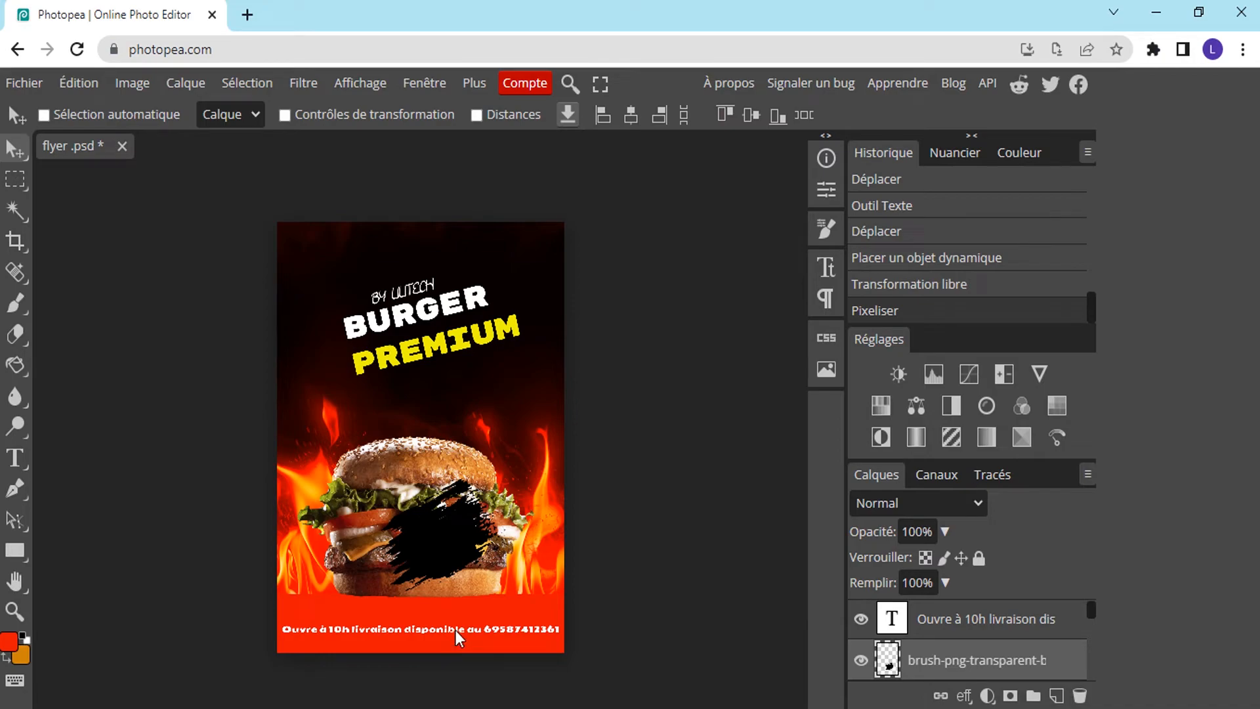
Sample the red of the flyer's bottom band as foreground colour and fill the brush stroke with it using the Paint Bucket.
click(9, 641)
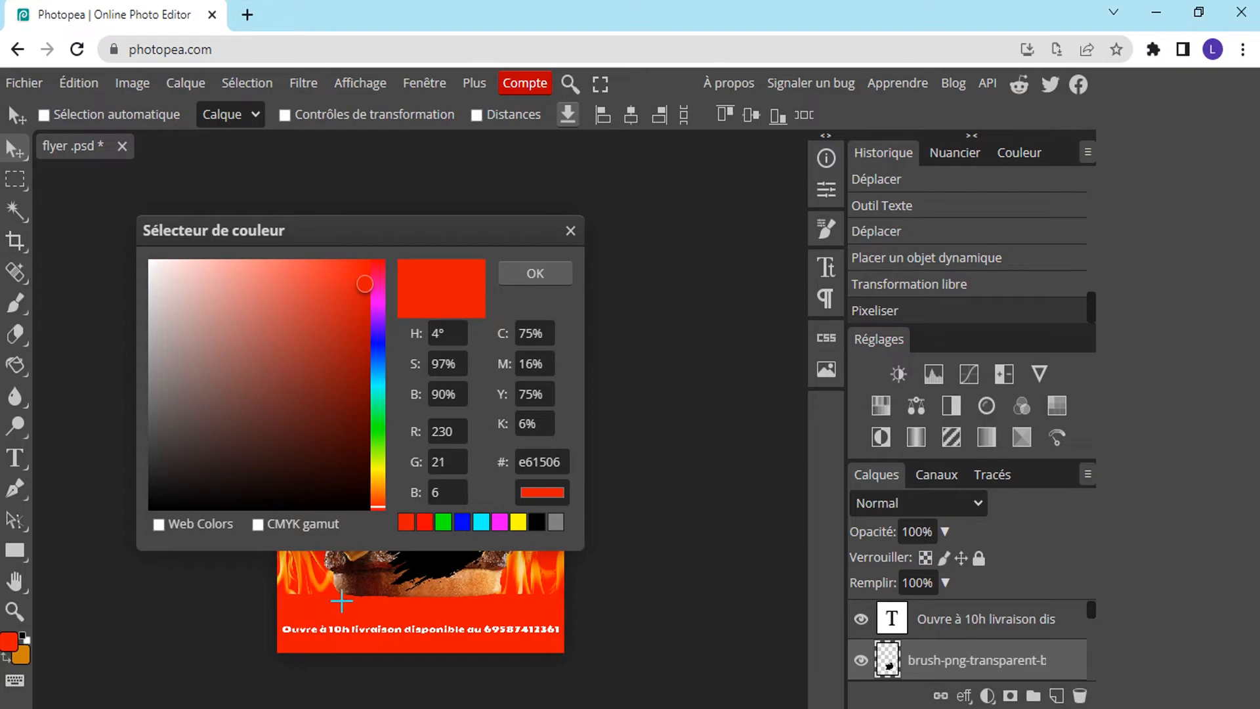
click(314, 610)
click(542, 271)
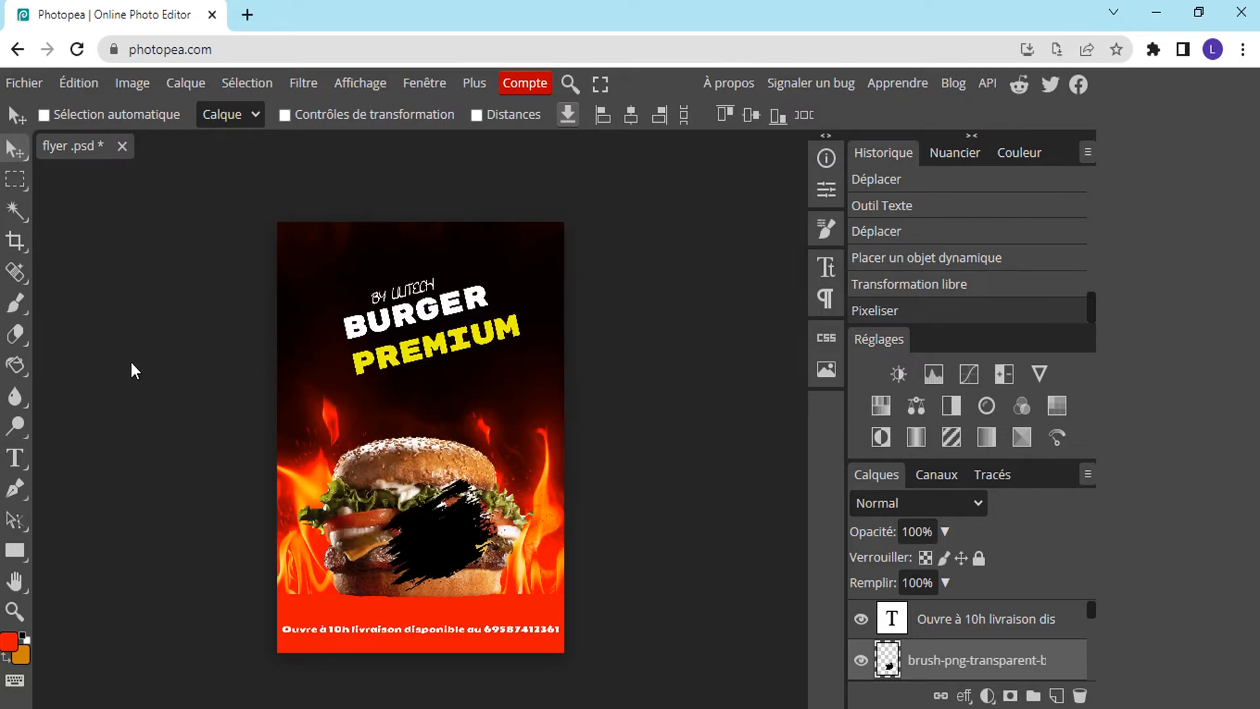
click(14, 364)
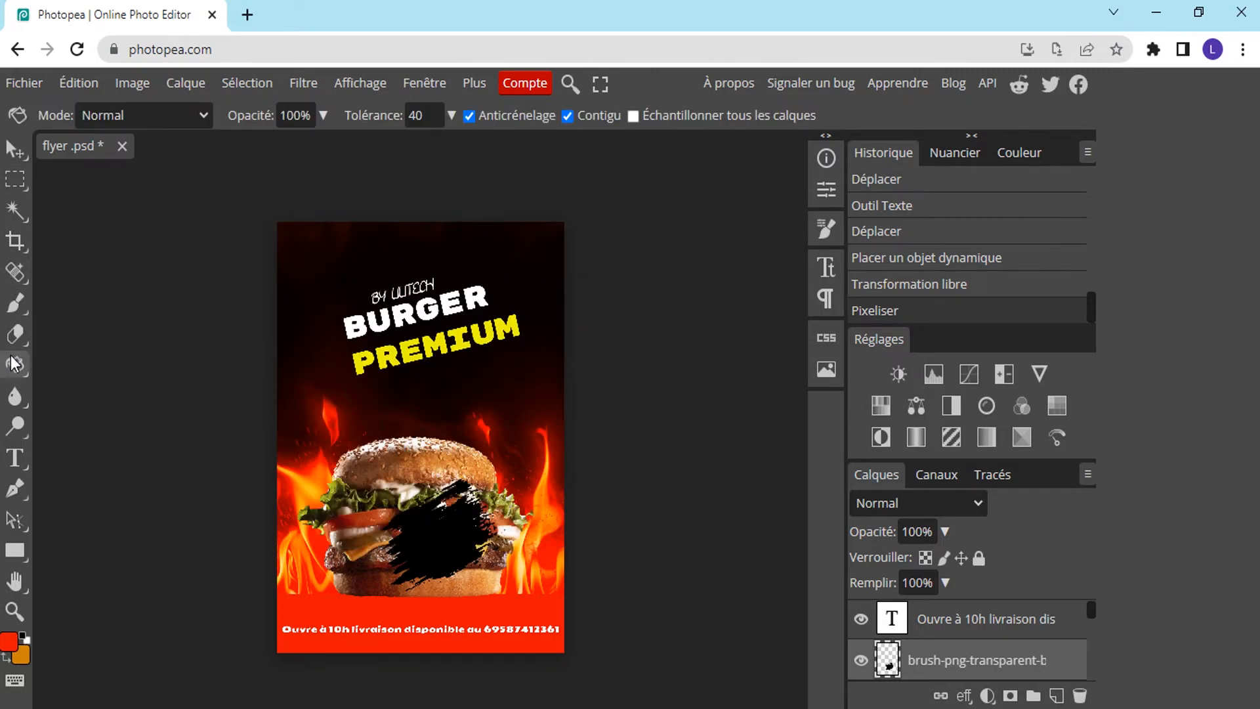
click(419, 543)
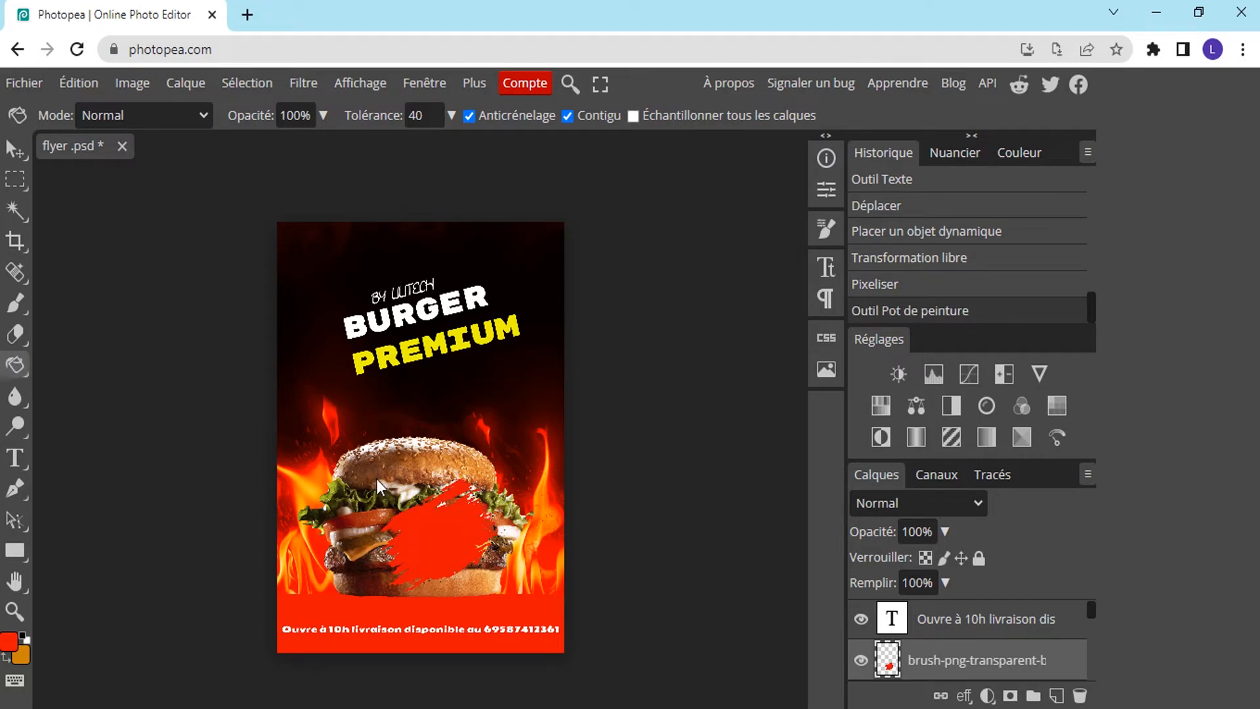
Move the red brush stroke onto the BURGER PREMIUM title and stretch it to about 226% width and 110% height with a slight upward slant.
click(9, 150)
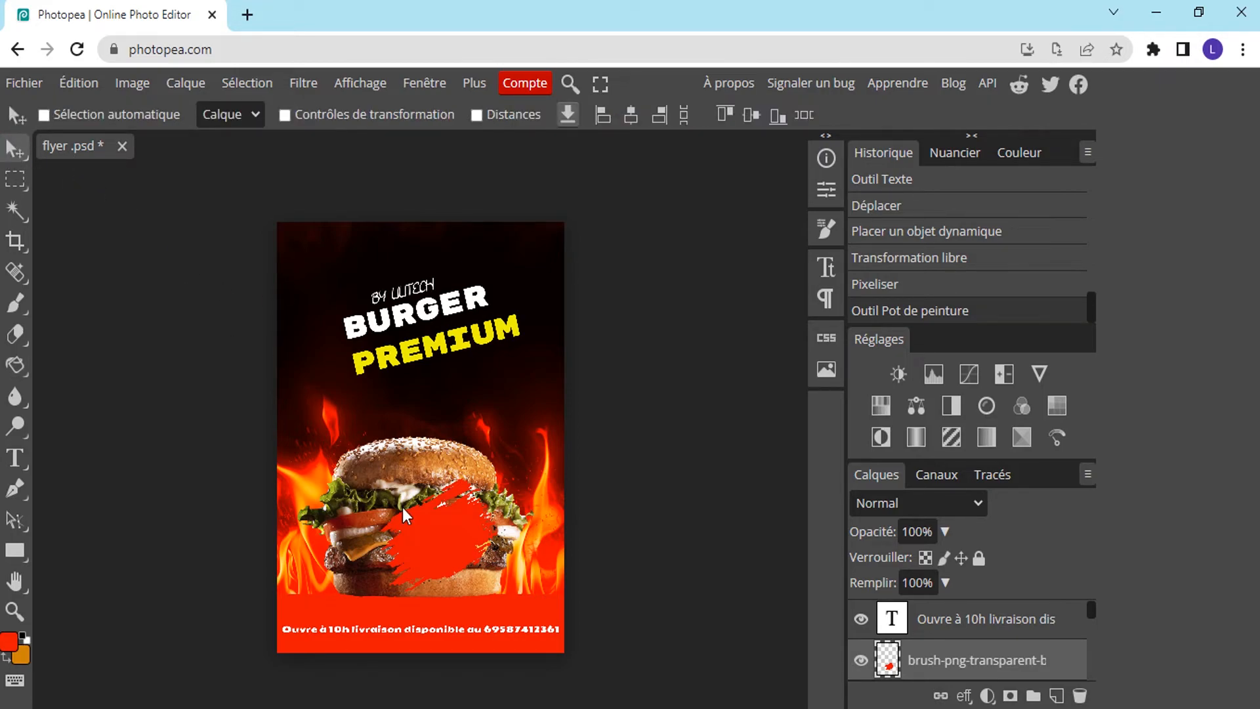
mouse_move(427, 536)
mouse_down()
mouse_move(408, 349)
mouse_move(372, 326)
mouse_up()
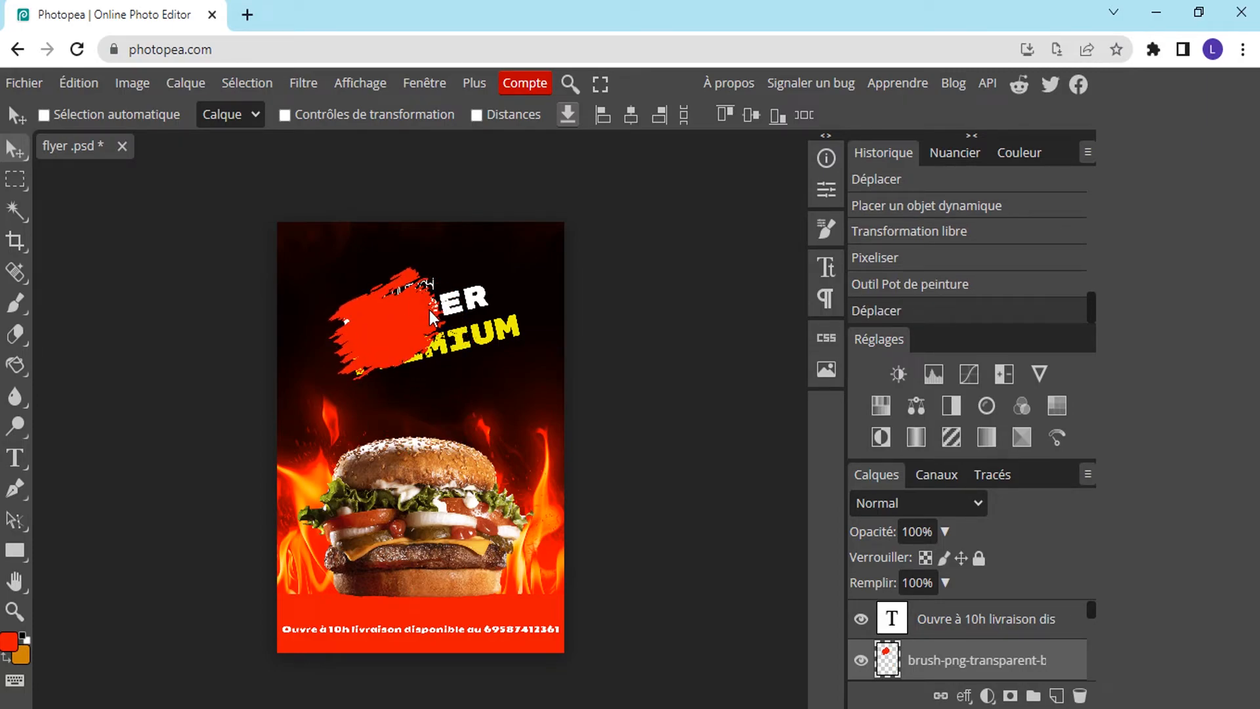
click(285, 116)
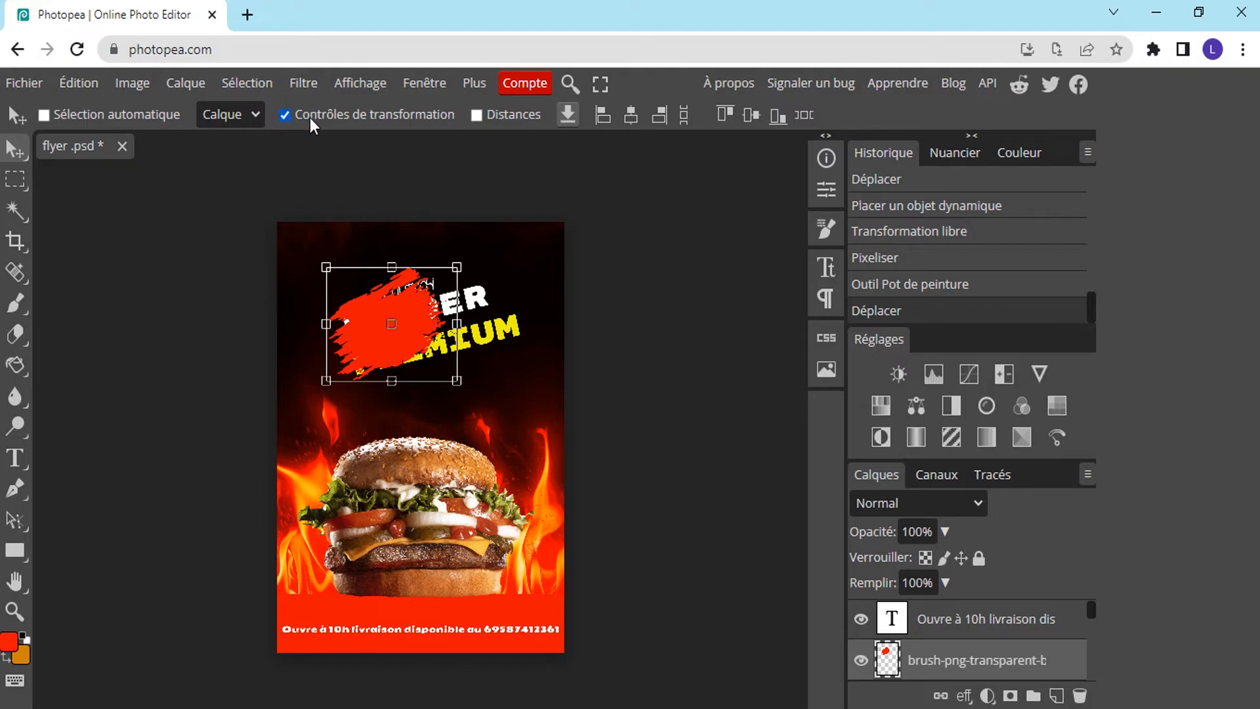
click(457, 323)
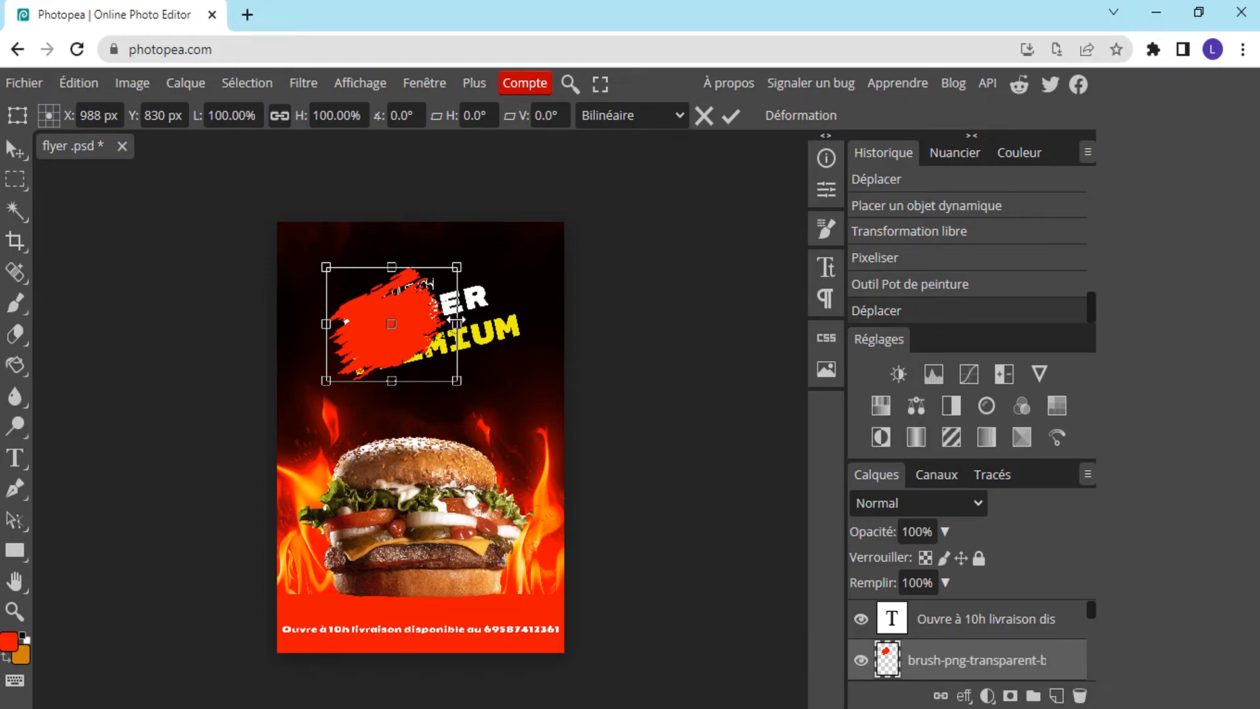
drag(459, 319, 571, 312)
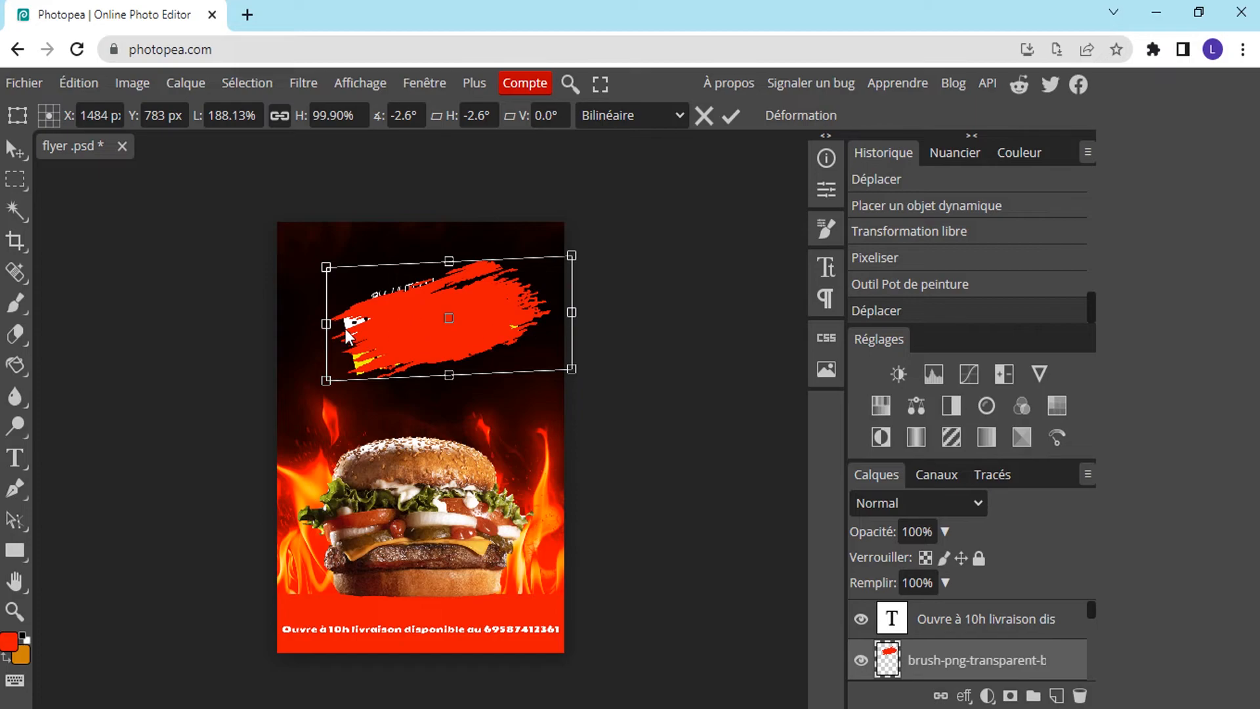
mouse_move(321, 323)
mouse_down()
mouse_move(294, 319)
mouse_move(277, 333)
mouse_up()
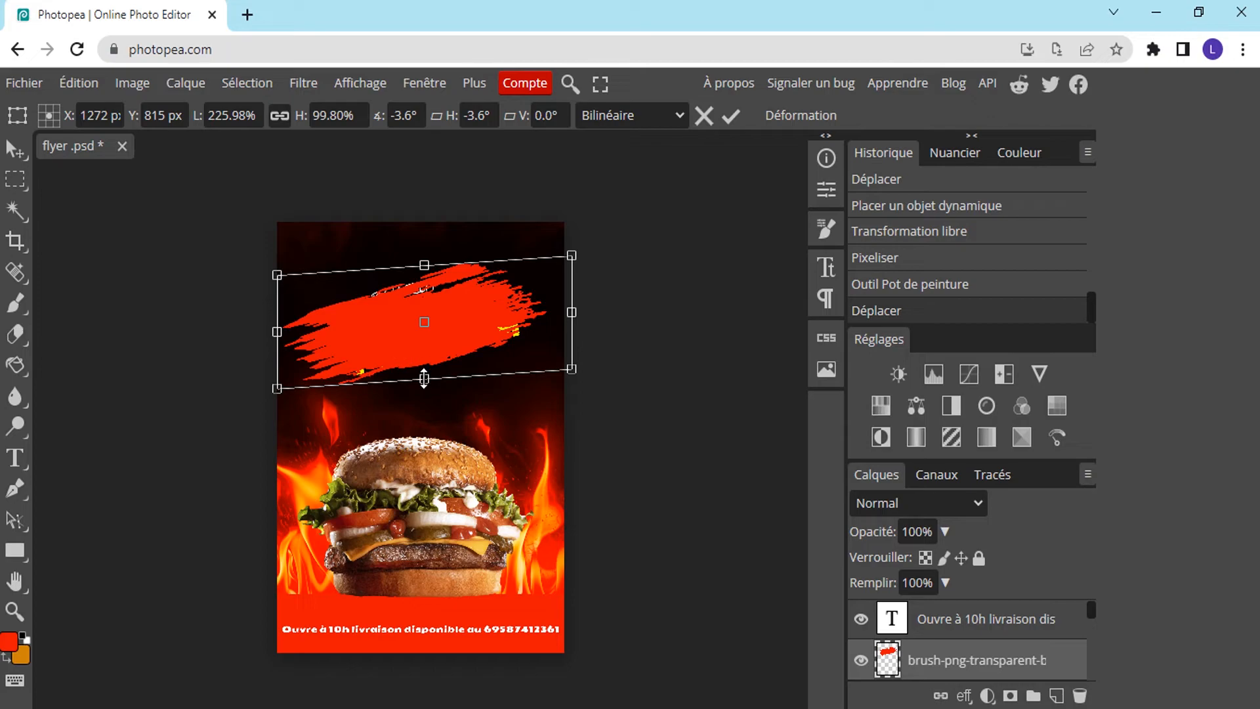
drag(424, 379, 425, 389)
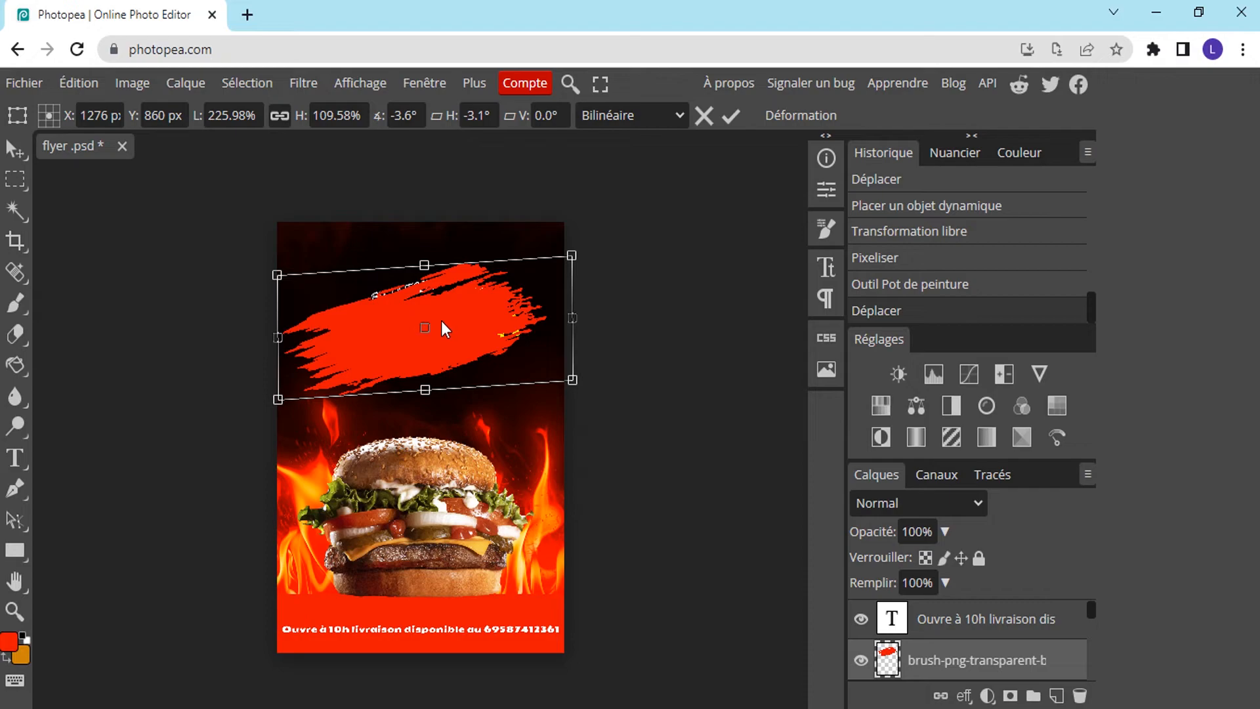
drag(442, 322, 449, 318)
click(731, 116)
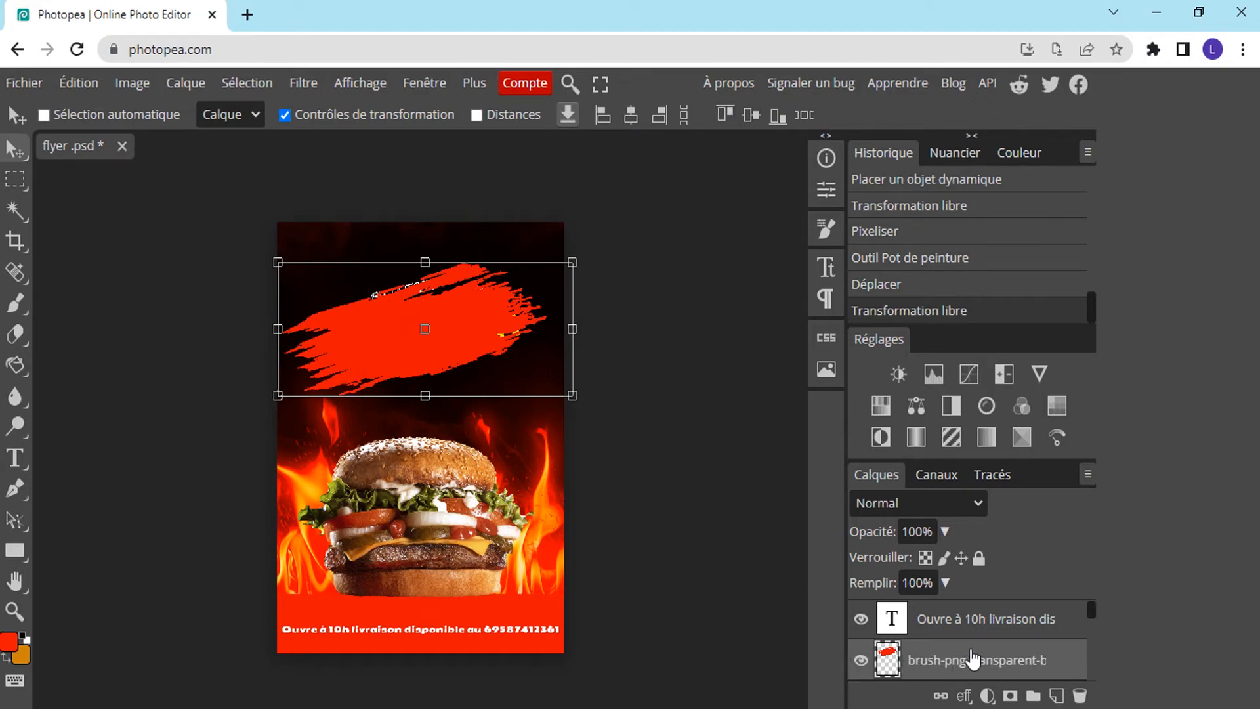
Place the brush layer beneath the BURGER PREMIUM text layer and shift the stroke slightly up and right behind the title.
right_click(892, 340)
click(905, 348)
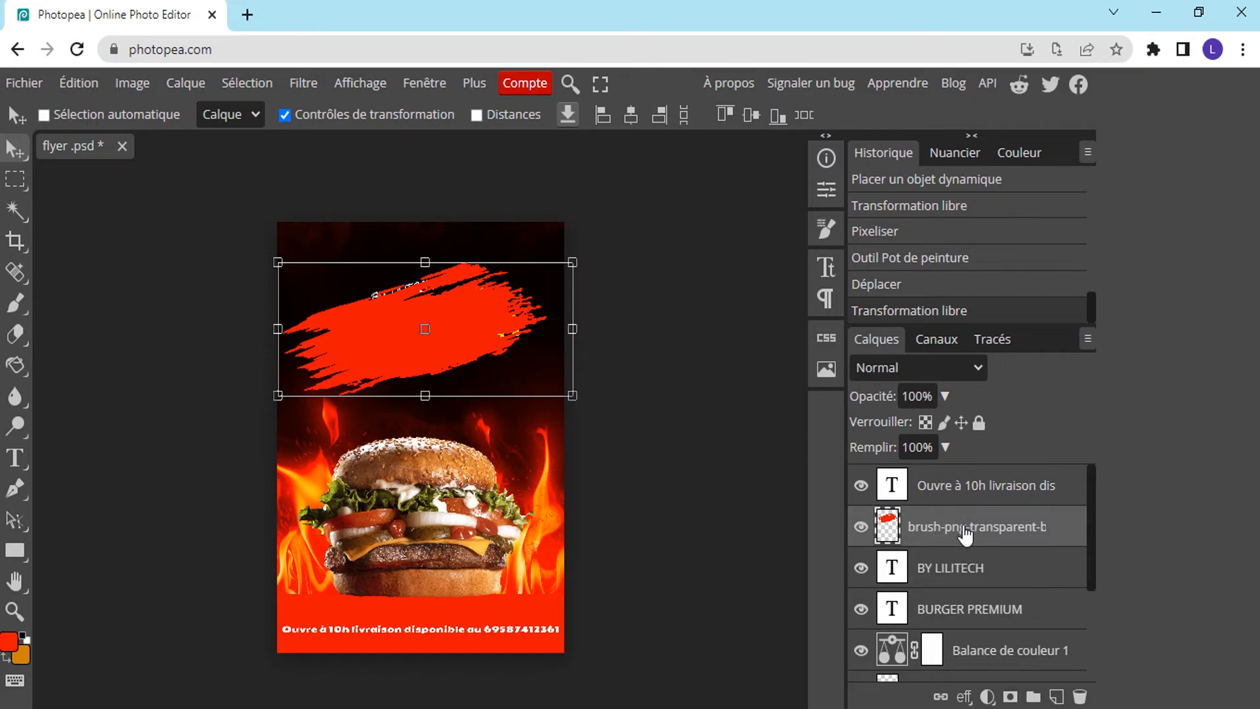
drag(965, 534, 963, 617)
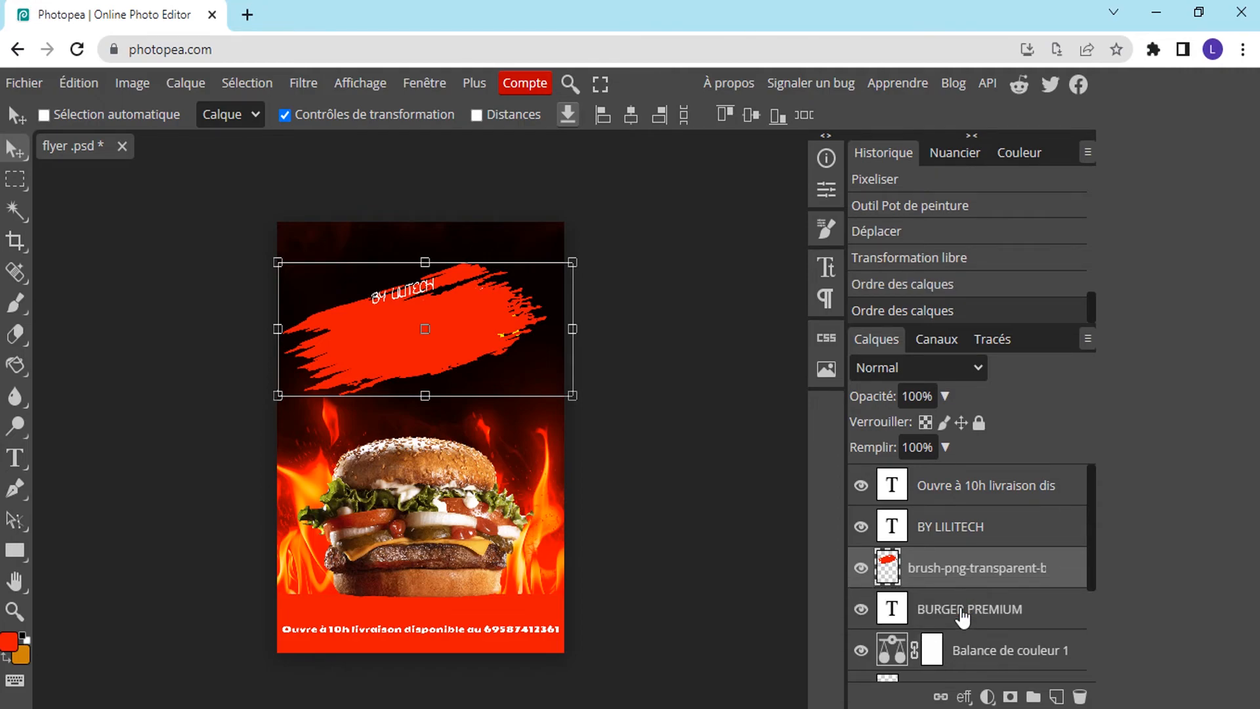
drag(964, 578, 968, 624)
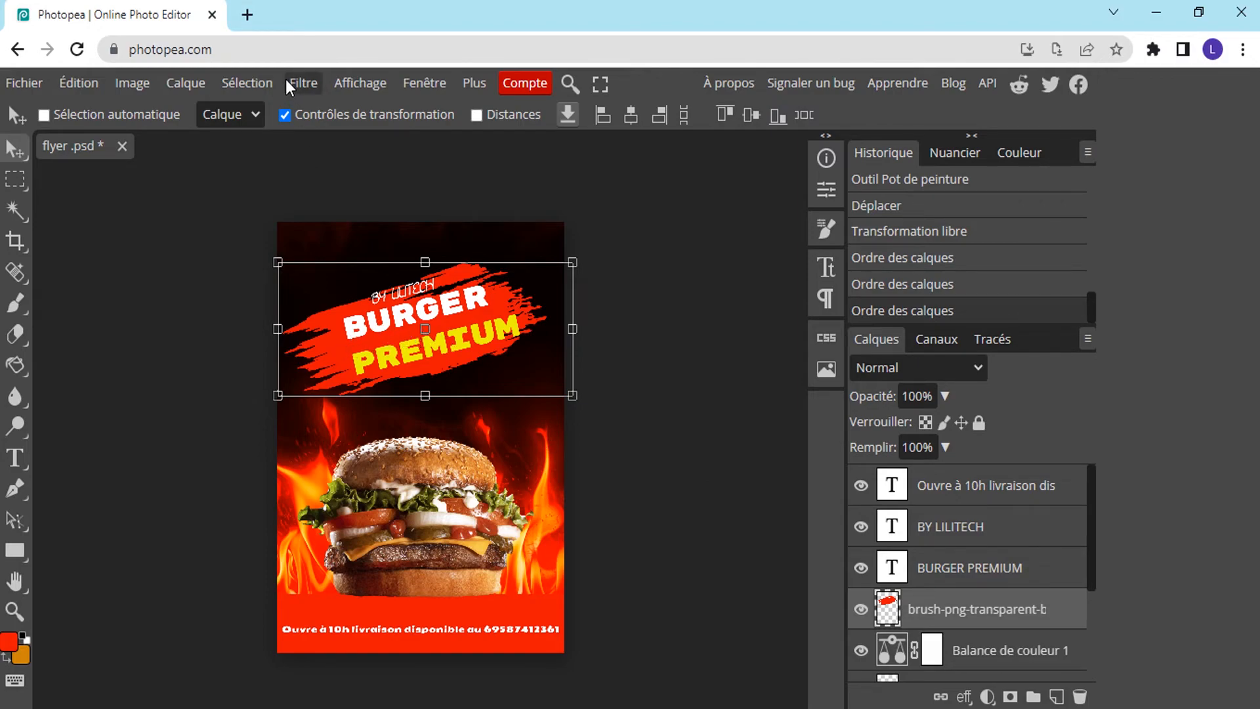
click(286, 116)
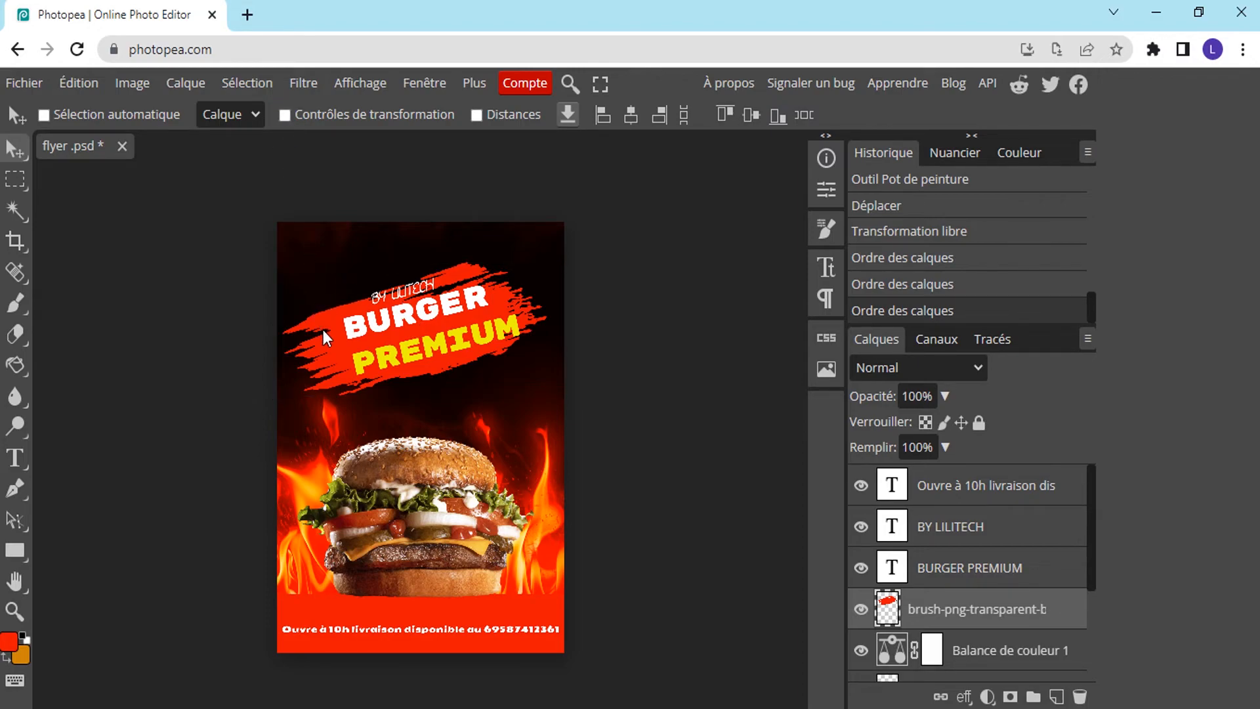
drag(323, 329, 335, 320)
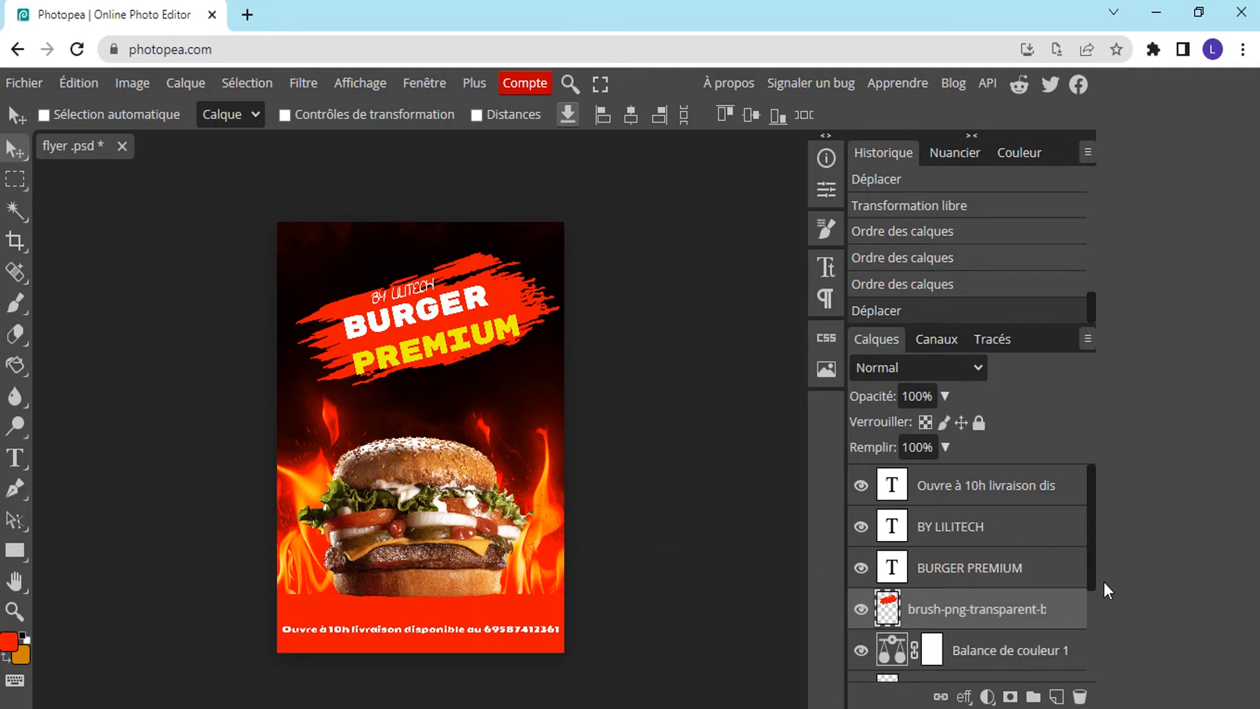
Scale the flame-border background layer up to about 152% and shift it slightly down over the top of the red band.
drag(1090, 576, 1089, 634)
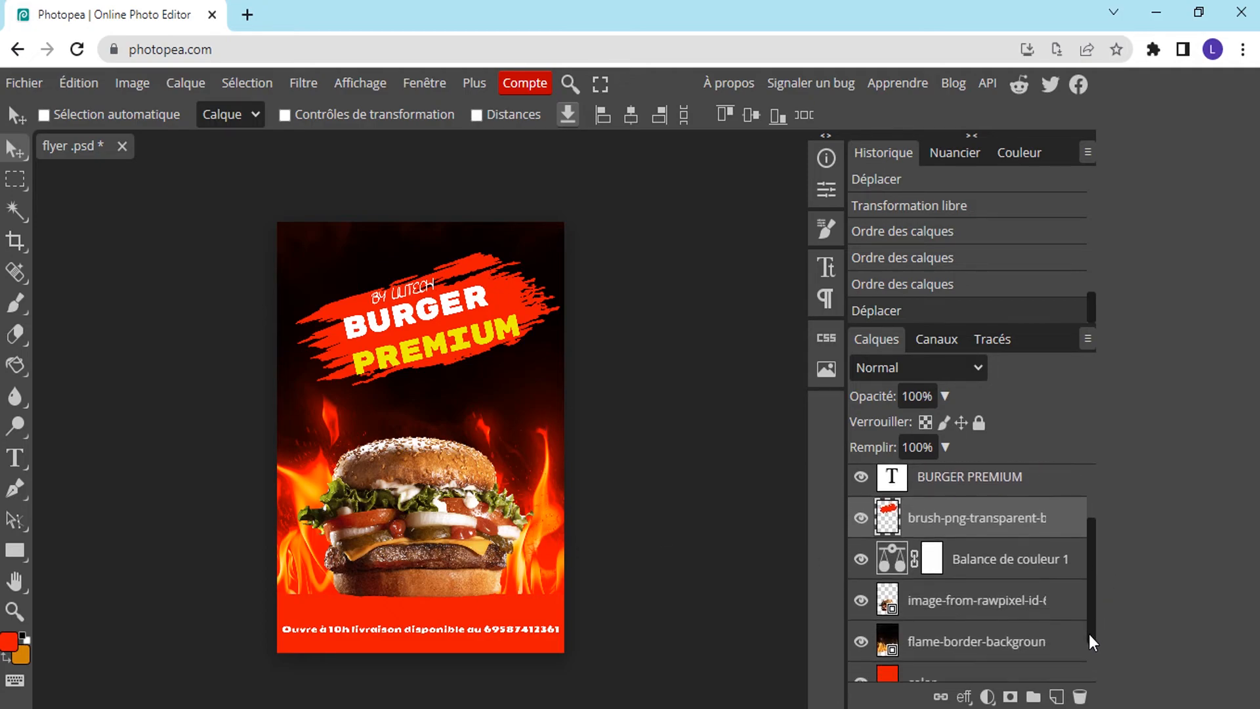
click(1029, 645)
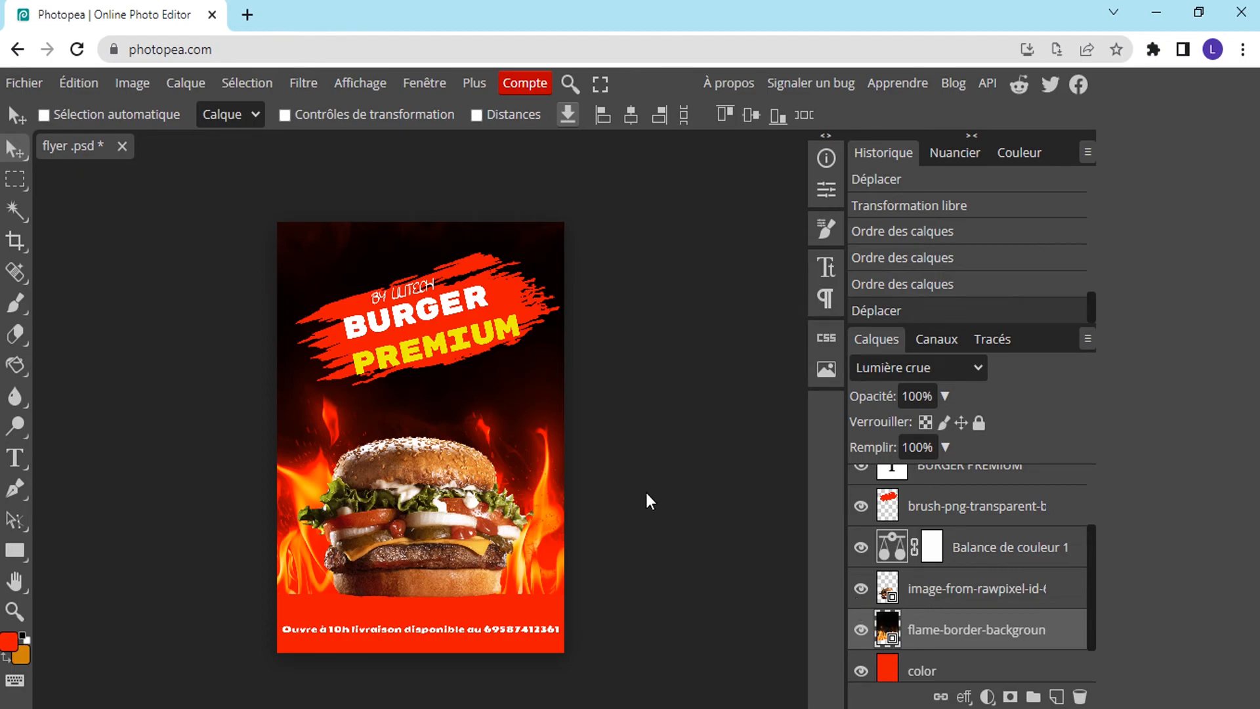
click(284, 116)
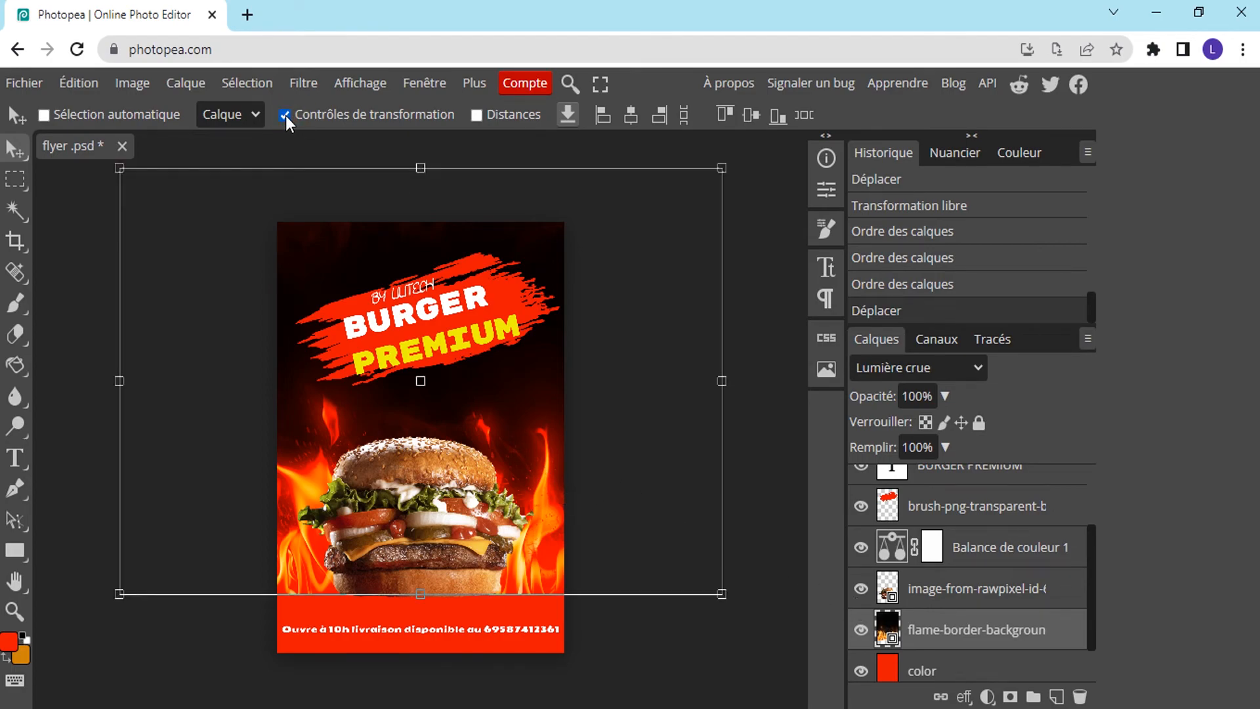
drag(416, 169, 424, 98)
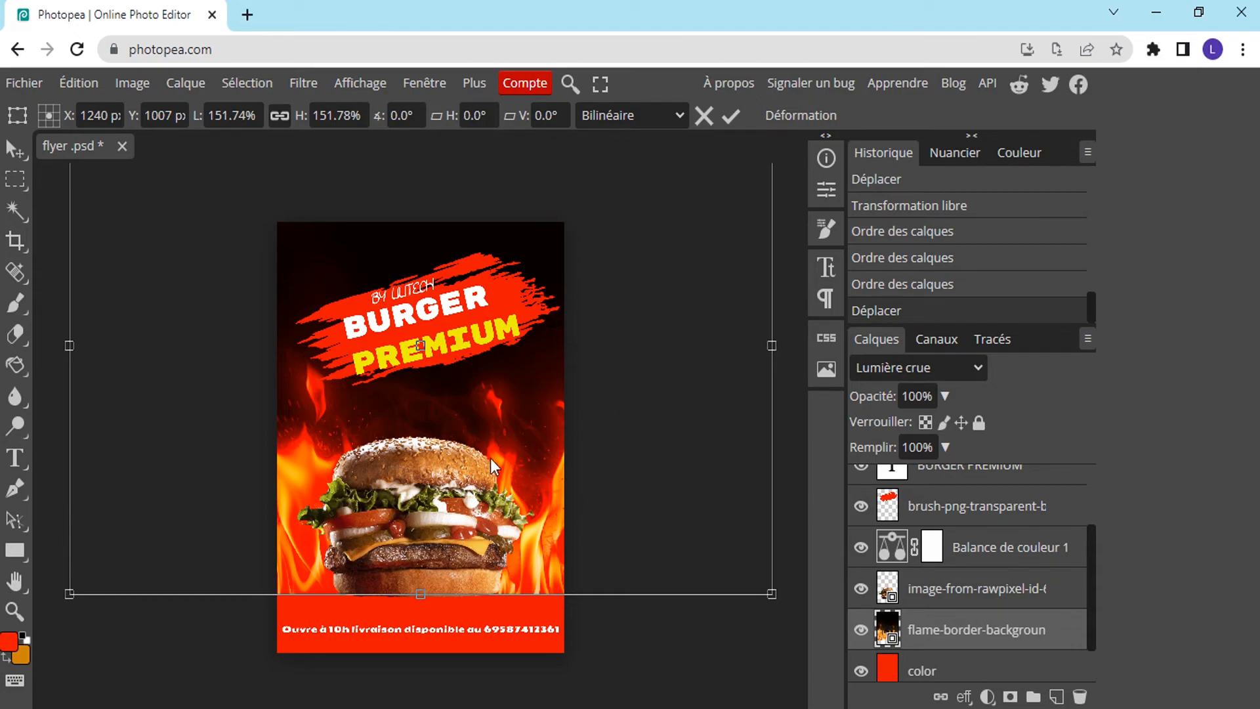
click(731, 117)
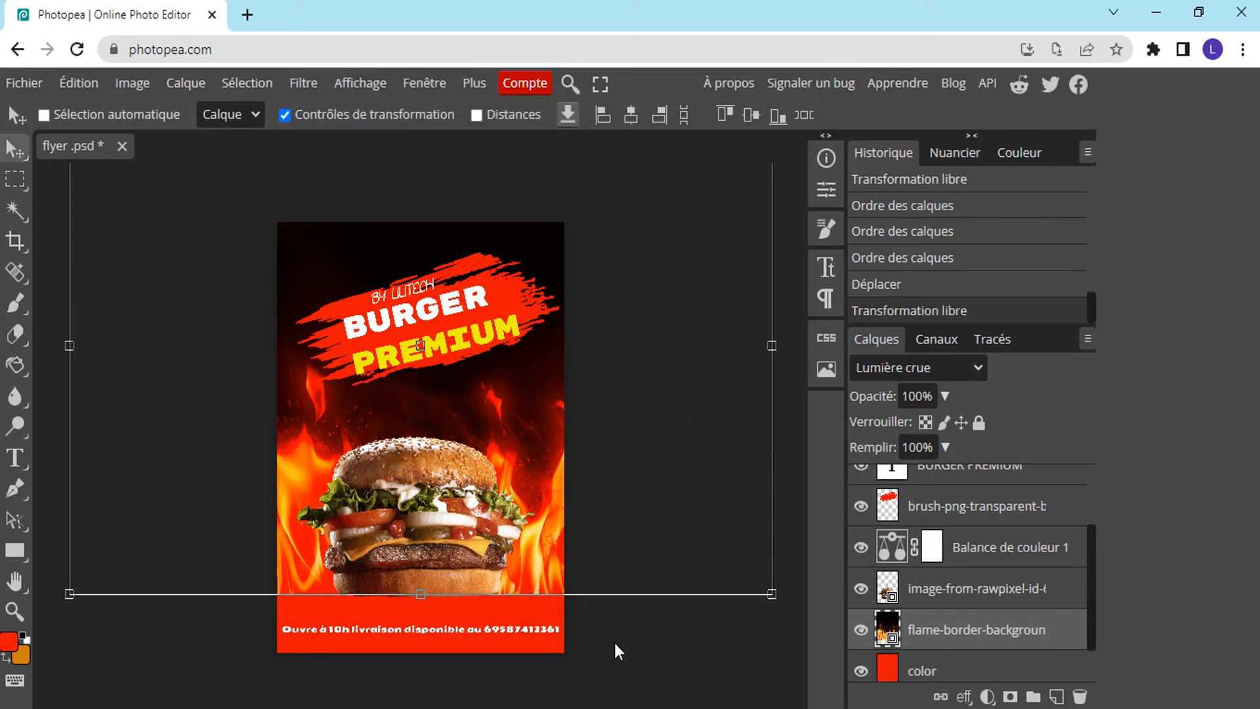
click(285, 115)
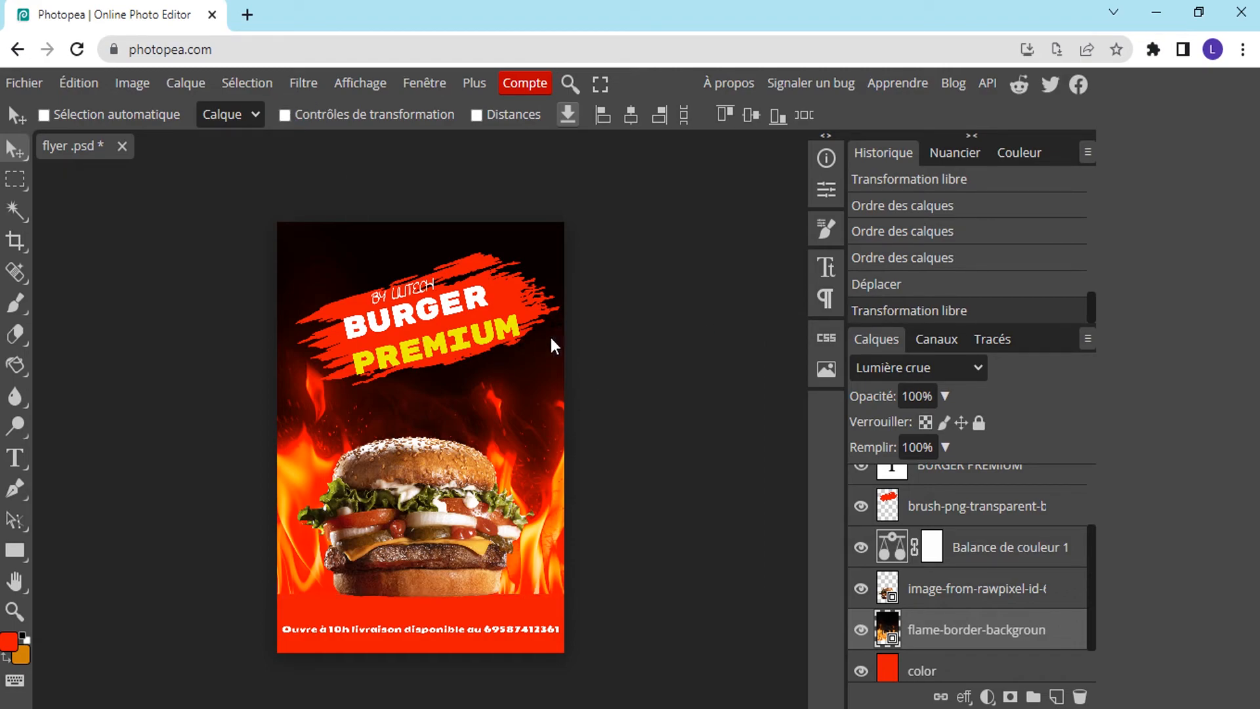
mouse_move(498, 281)
mouse_down()
mouse_move(499, 269)
mouse_move(499, 303)
mouse_move(502, 285)
mouse_up()
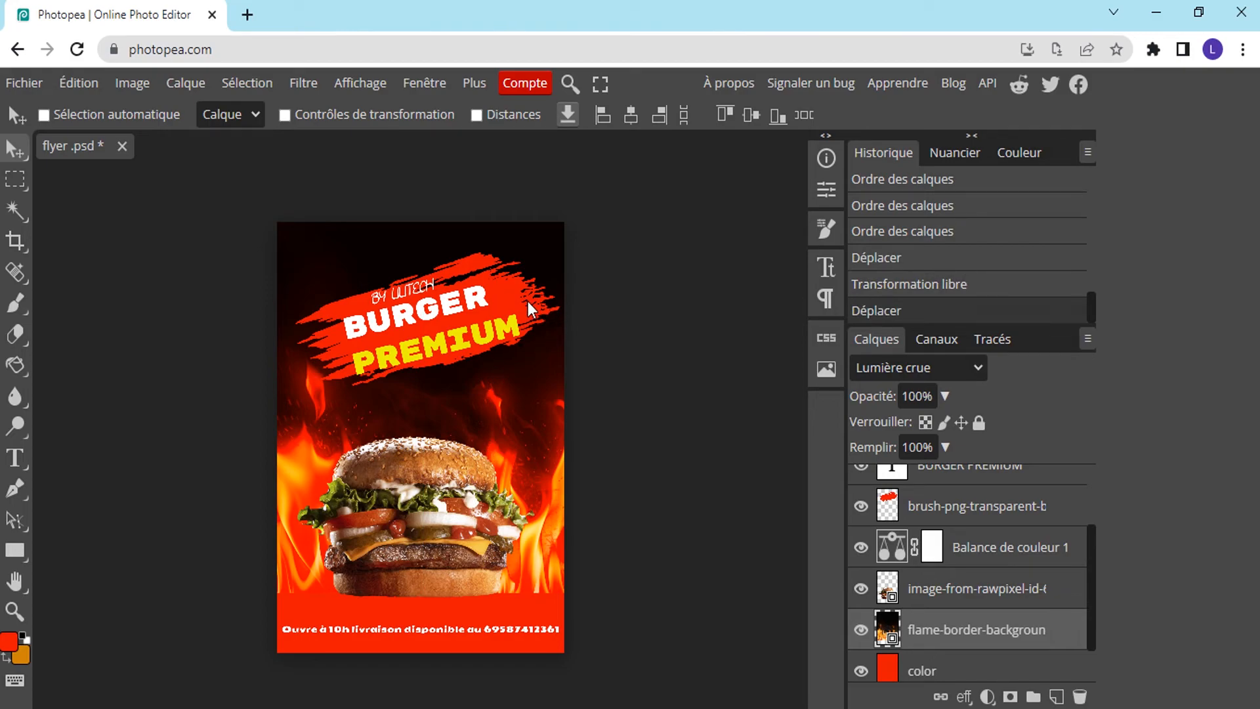
mouse_move(527, 302)
mouse_down()
mouse_move(530, 285)
mouse_move(529, 313)
mouse_up()
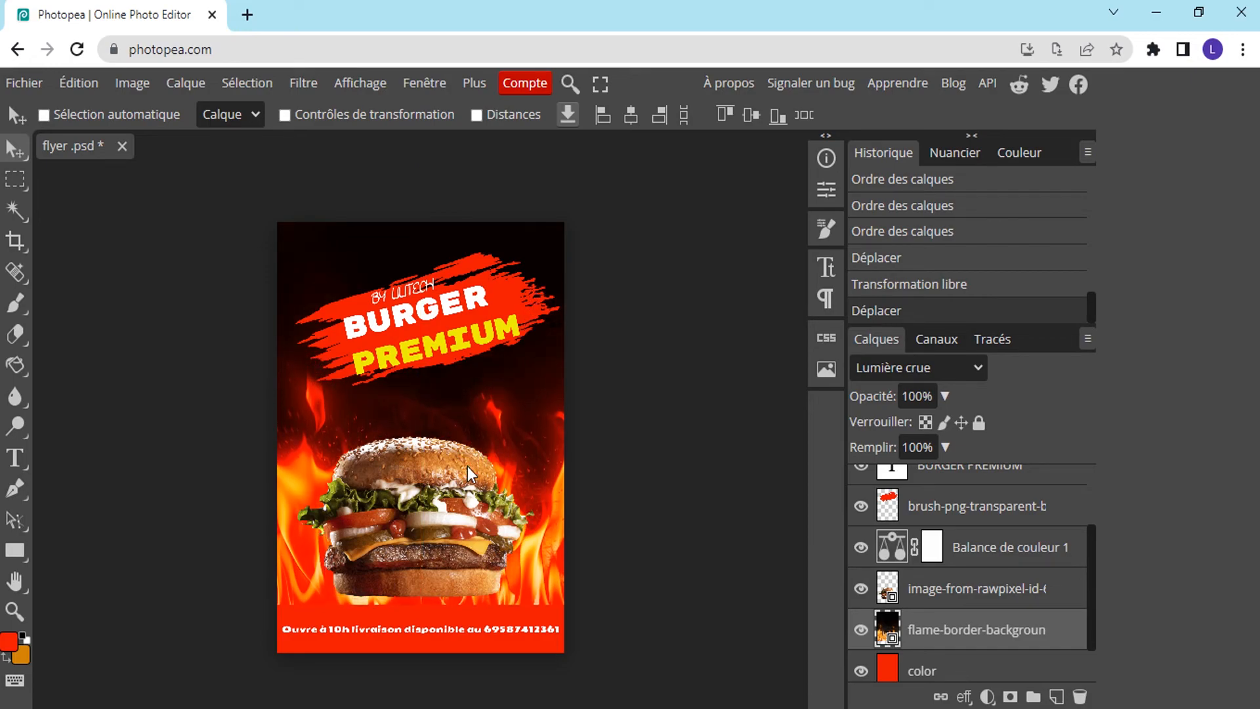
Move the burger down to overlap the red bottom band, and shift the red brush stroke slightly up behind the title.
click(1051, 594)
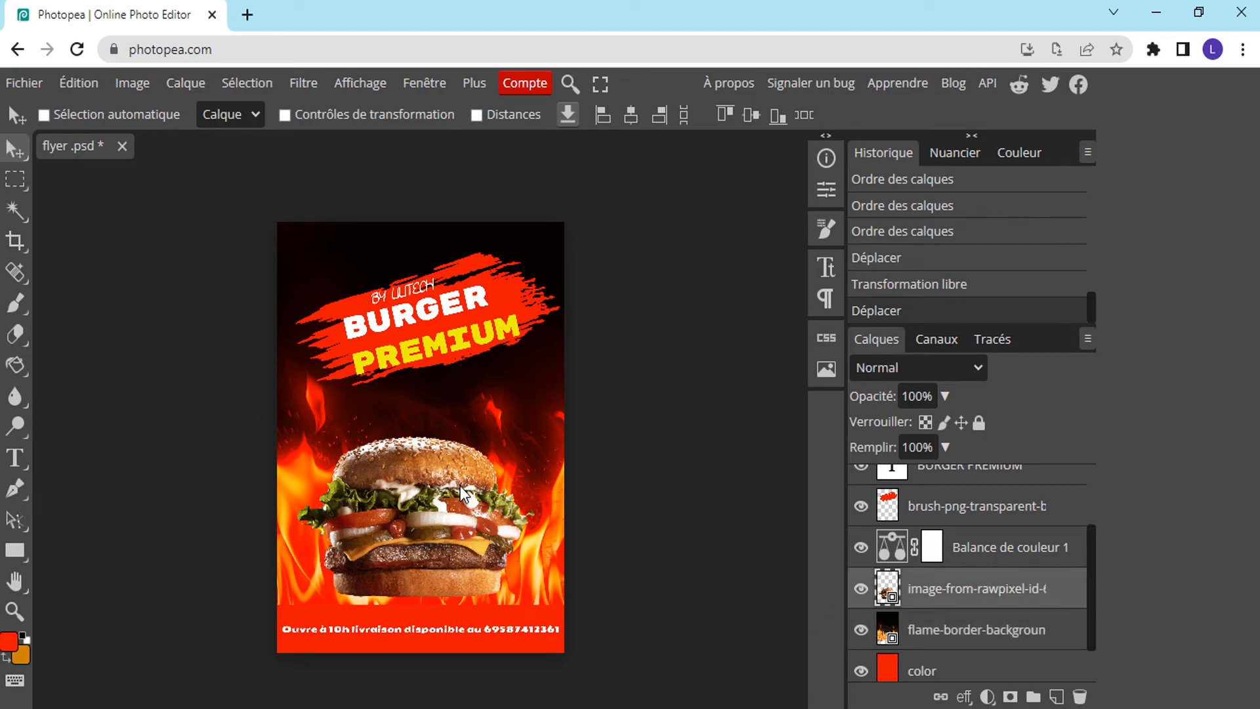
drag(459, 486, 461, 502)
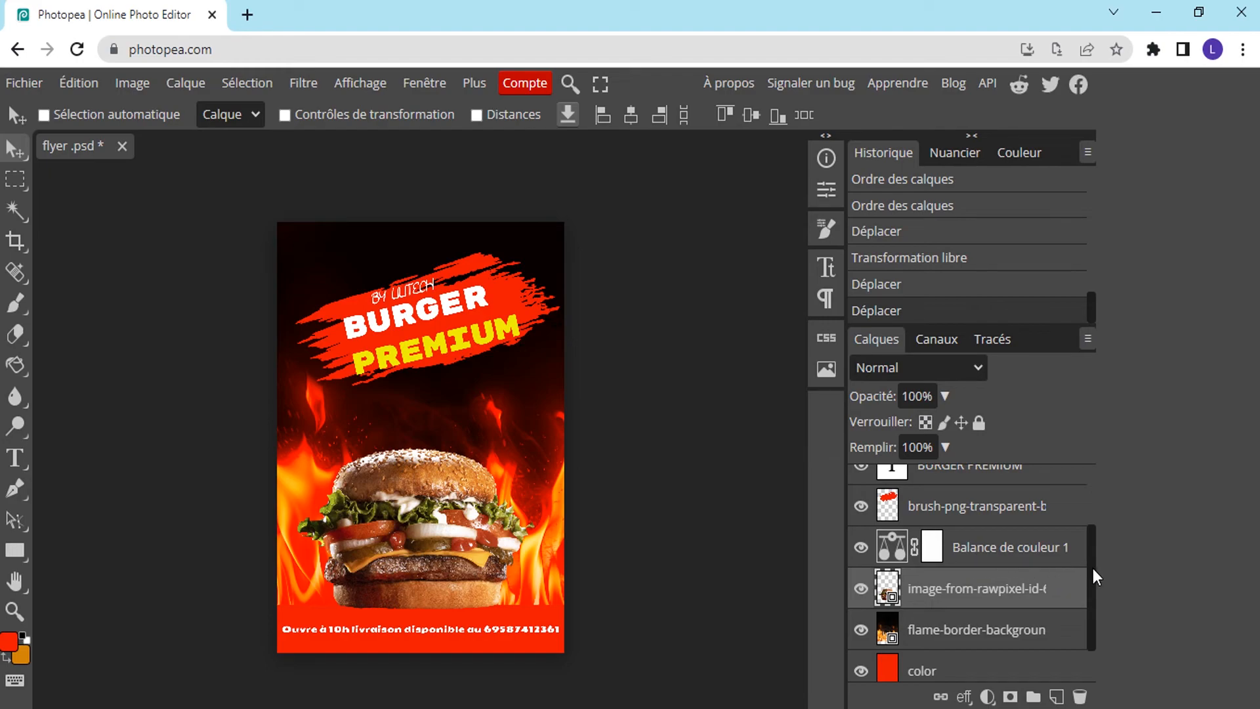
click(965, 630)
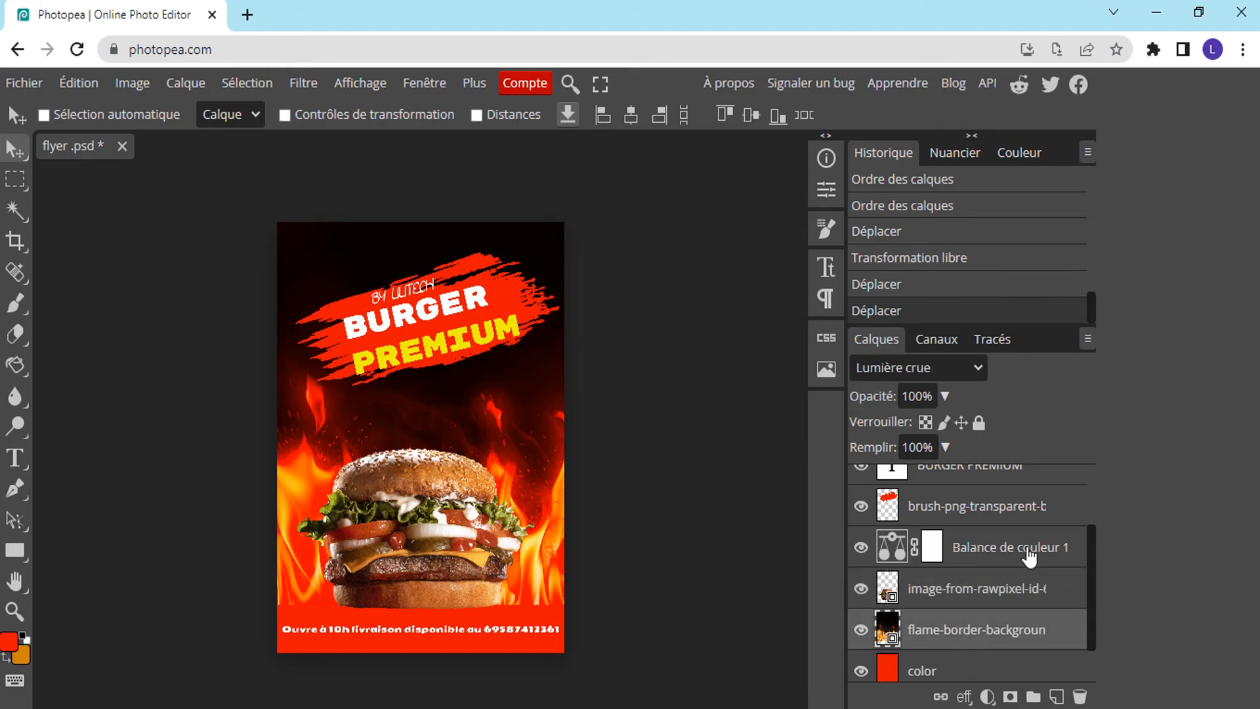
click(956, 505)
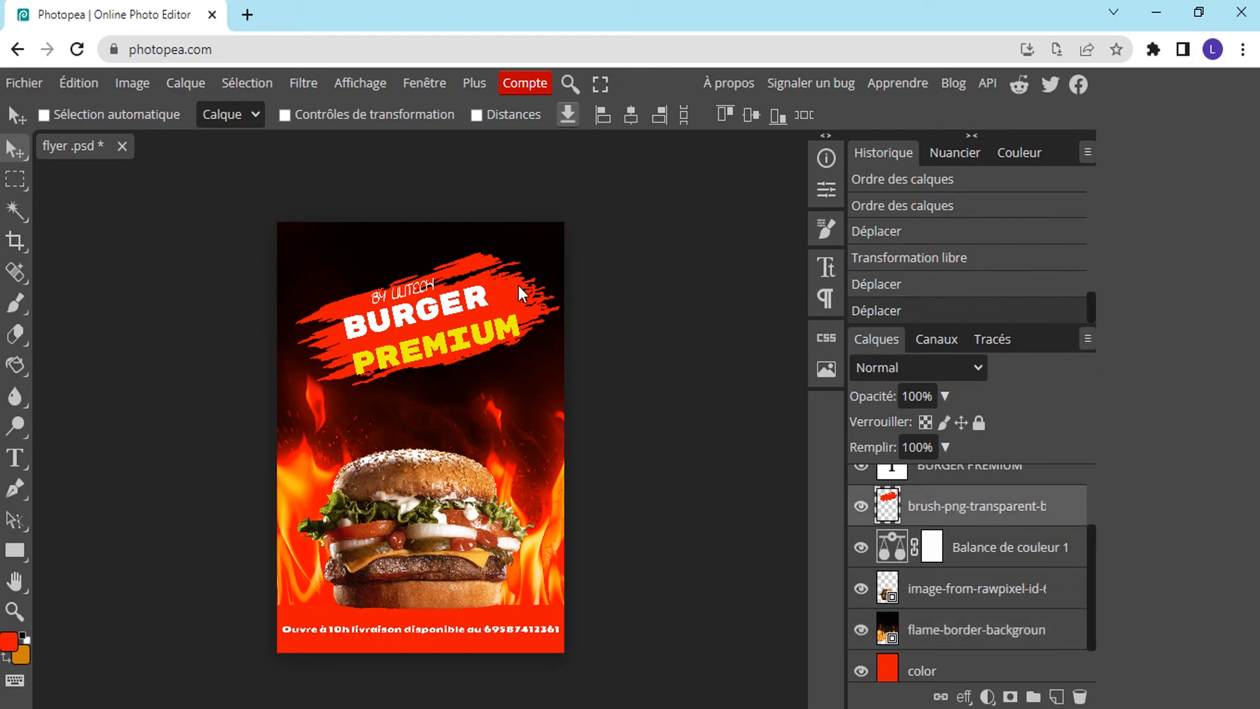
drag(518, 285, 518, 267)
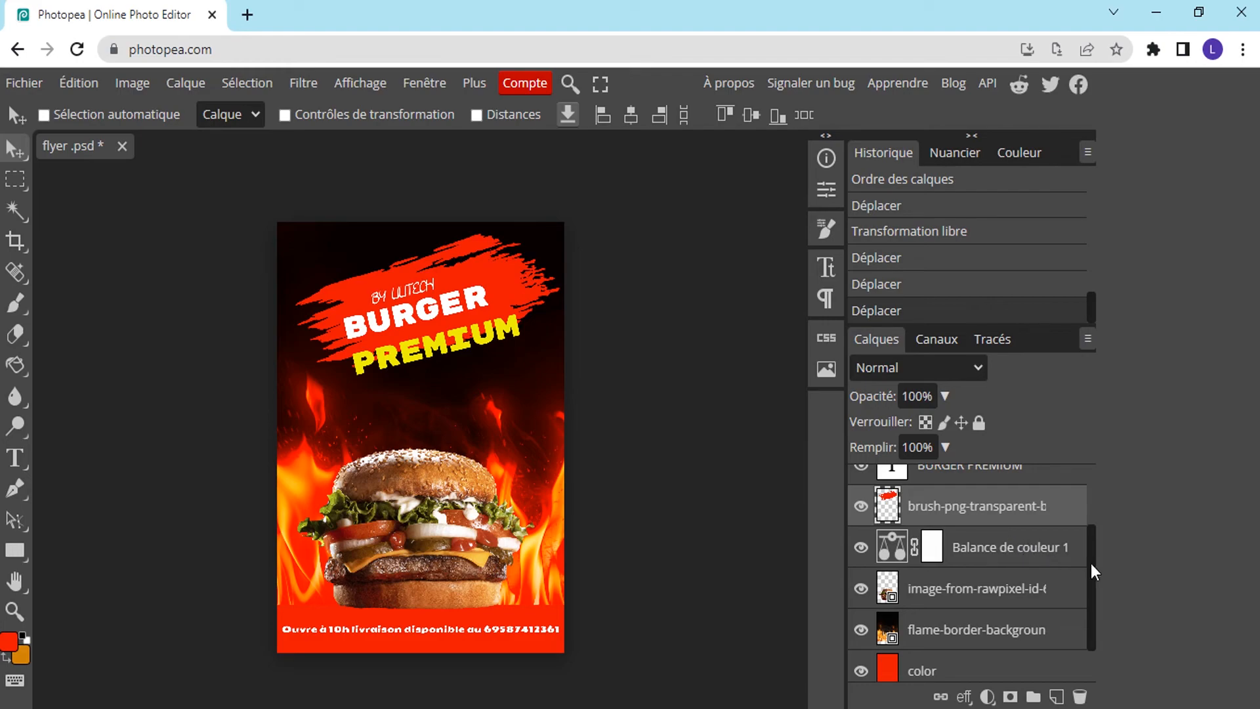
Move the BY LILITECH signature and the BURGER PREMIUM title slightly up so both sit on the raised brush stroke.
drag(1089, 562, 1088, 534)
click(1002, 537)
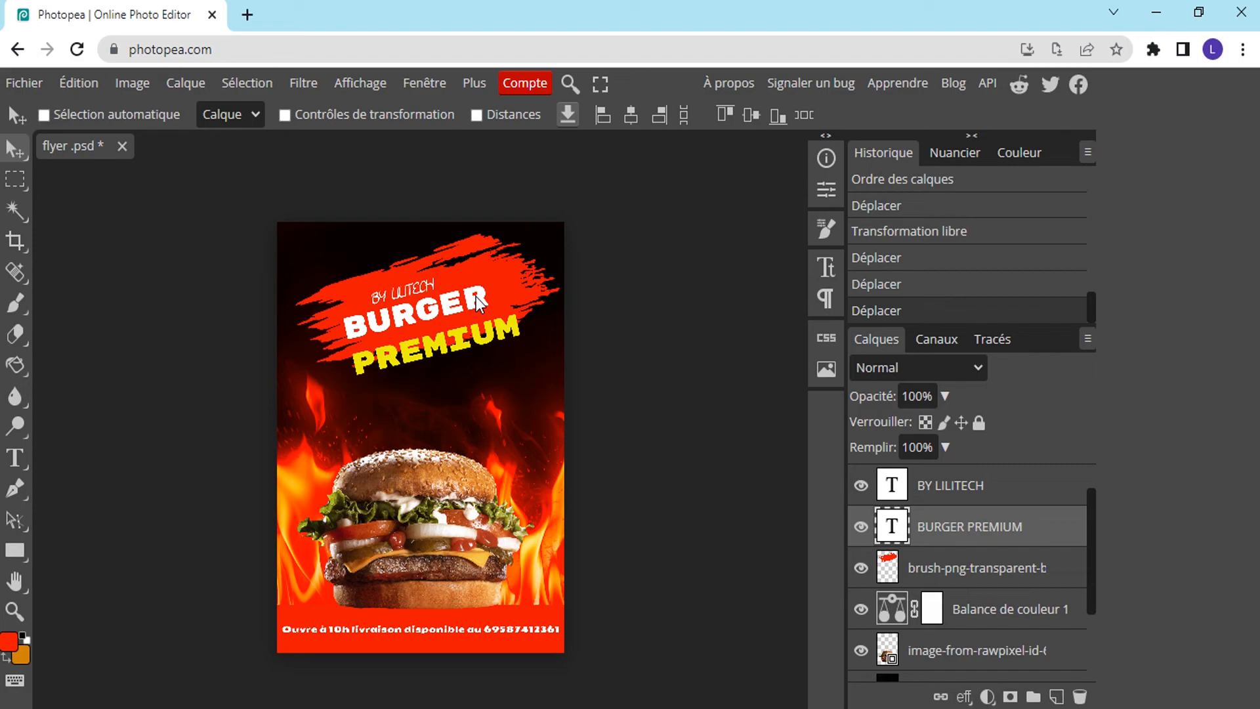
mouse_move(475, 297)
mouse_down()
mouse_move(475, 283)
mouse_move(475, 297)
mouse_up()
click(927, 487)
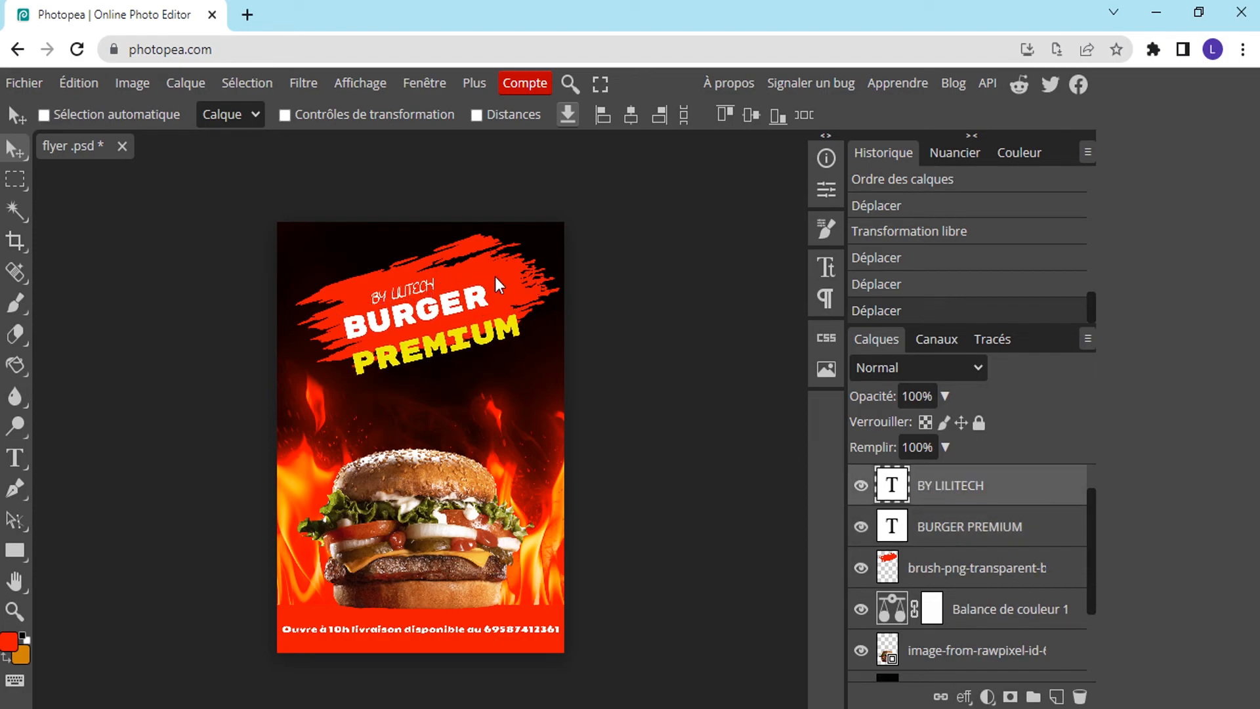
drag(420, 286, 471, 301)
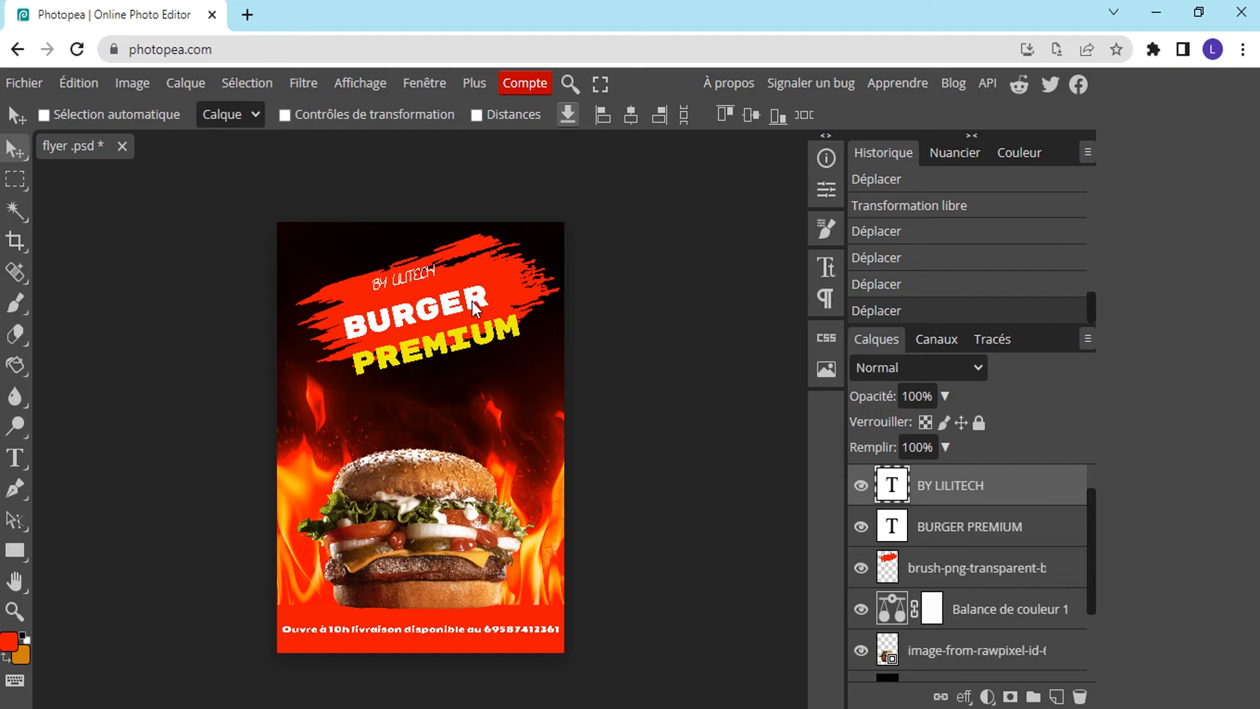
click(944, 532)
drag(483, 332, 479, 318)
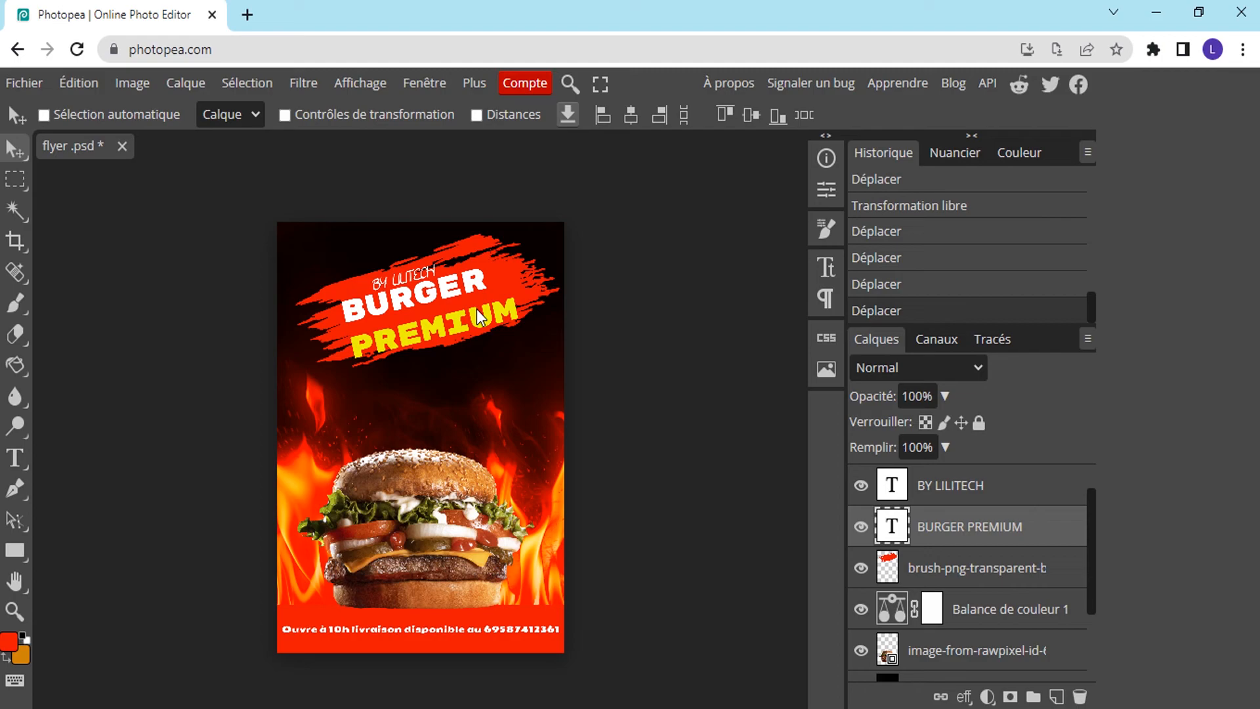
click(477, 315)
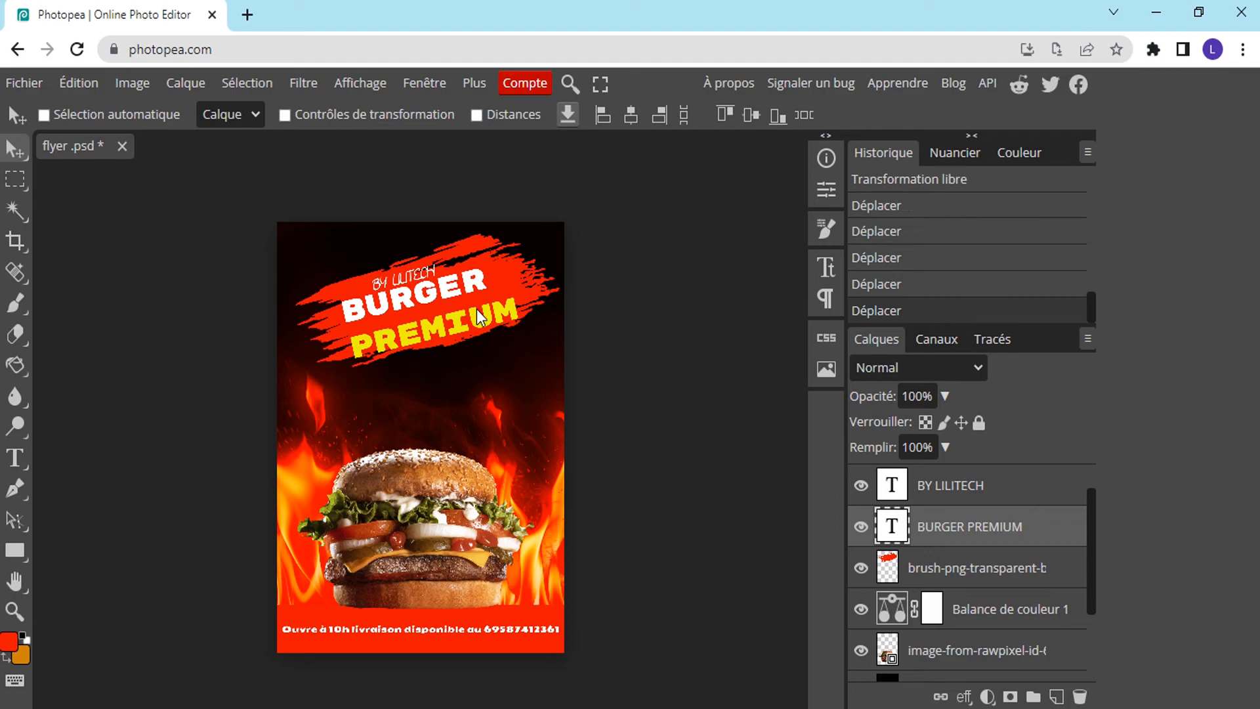
Nudge the BY LILITECH signature up to clear the title, and shift BURGER PREMIUM slightly up and right on the brush stroke.
click(949, 493)
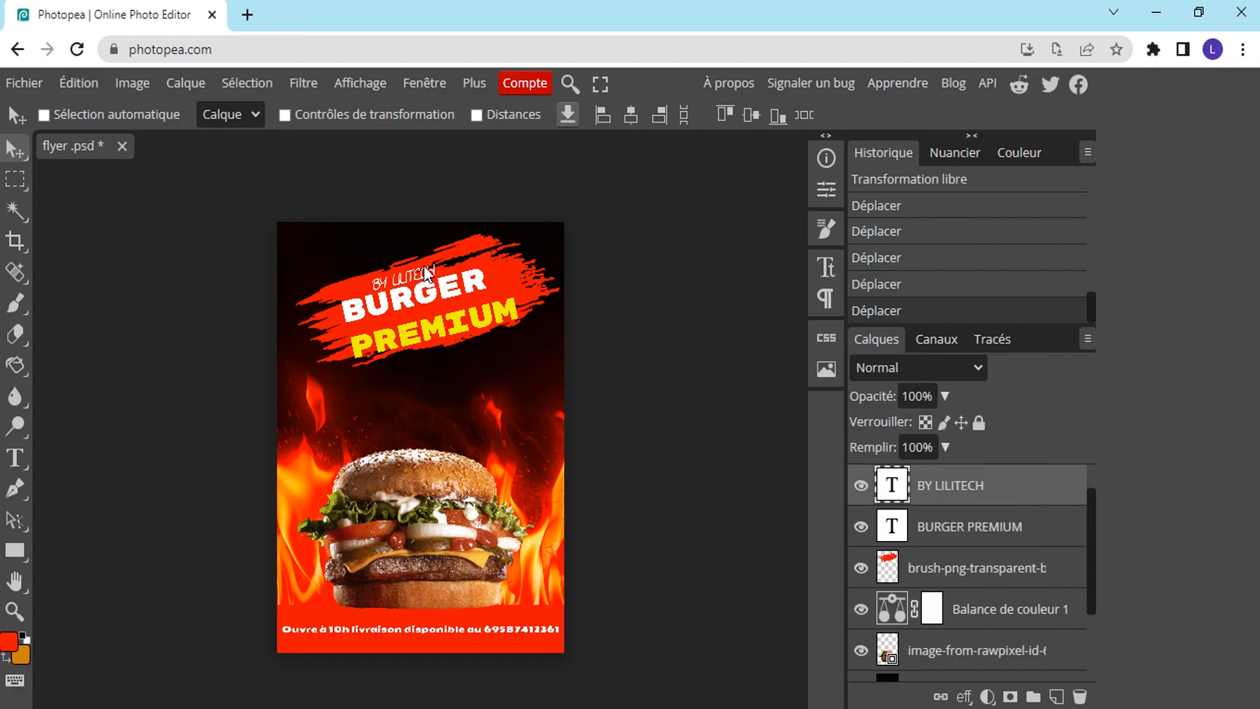
drag(424, 262, 426, 282)
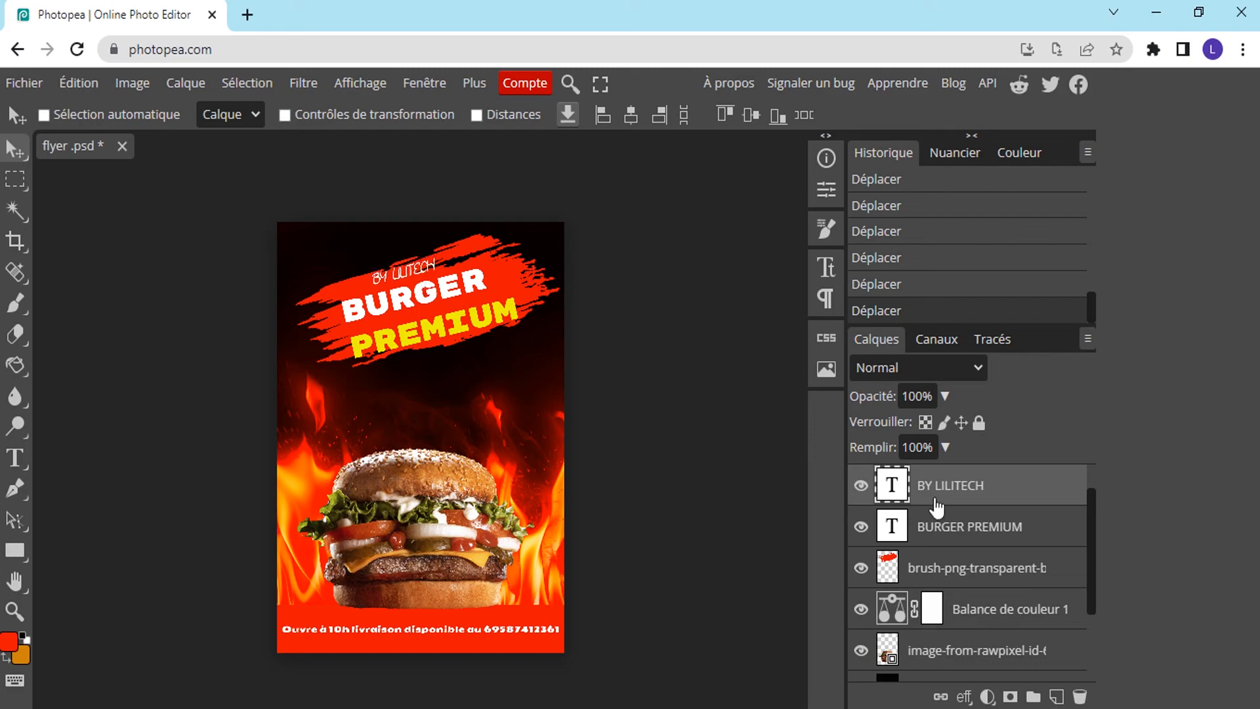
click(938, 526)
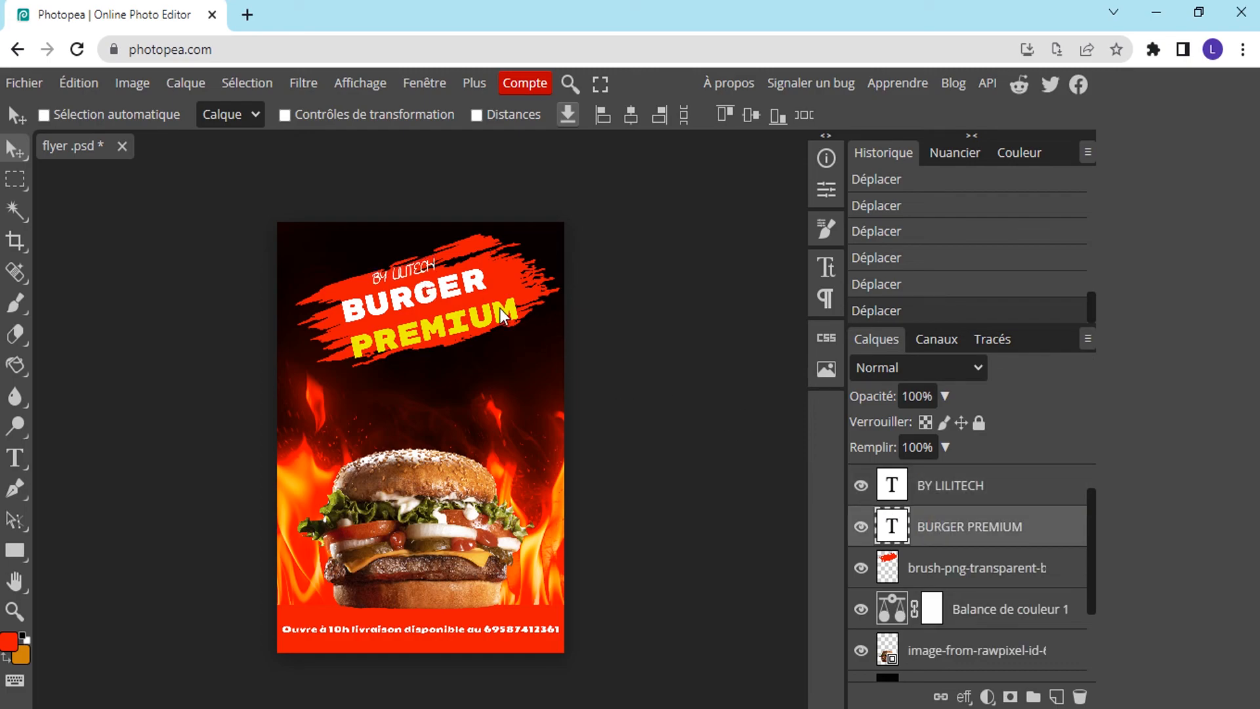
drag(499, 308, 503, 305)
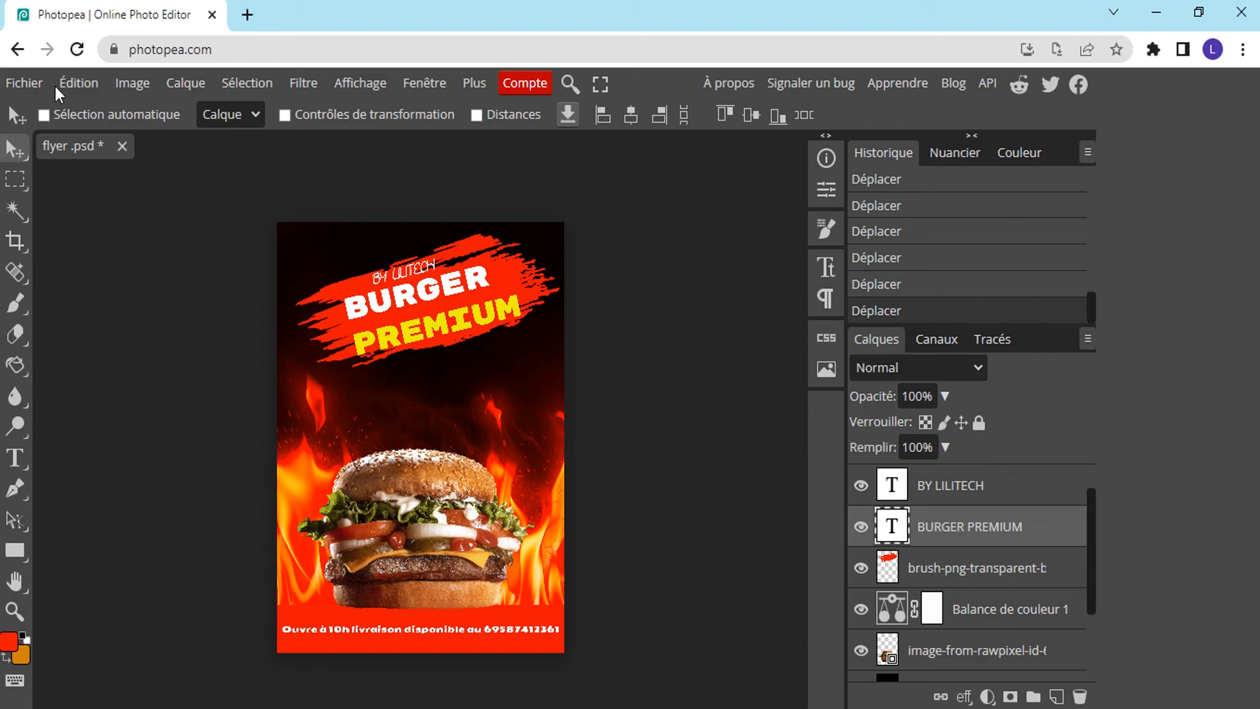
Save the flyer document, and export it as a PNG named flyer at 2480 x 3508 px and 100% quality.
click(25, 84)
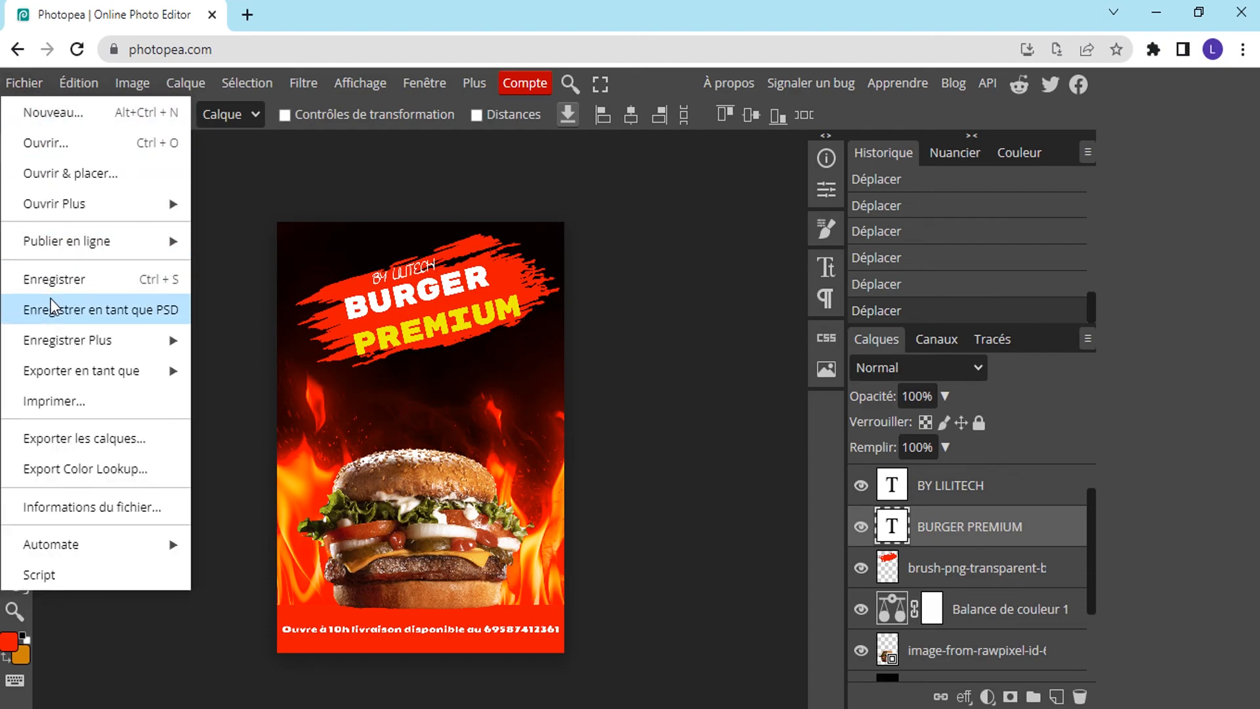
click(57, 276)
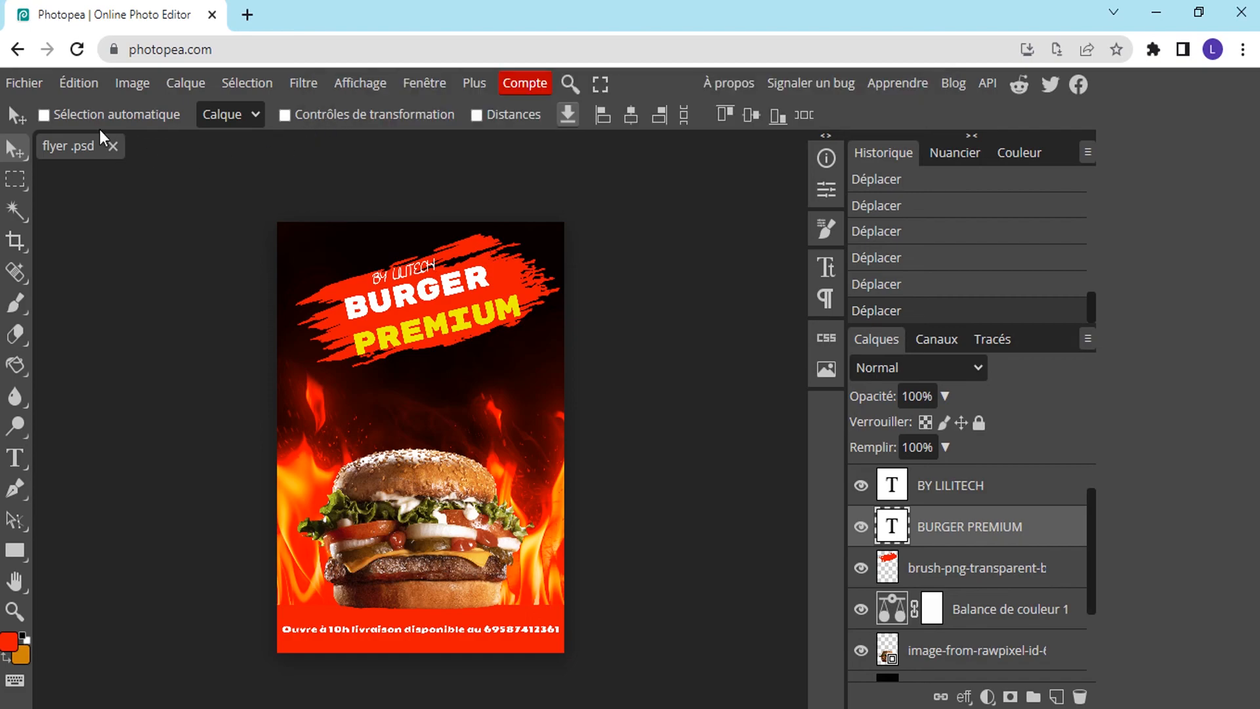
click(27, 86)
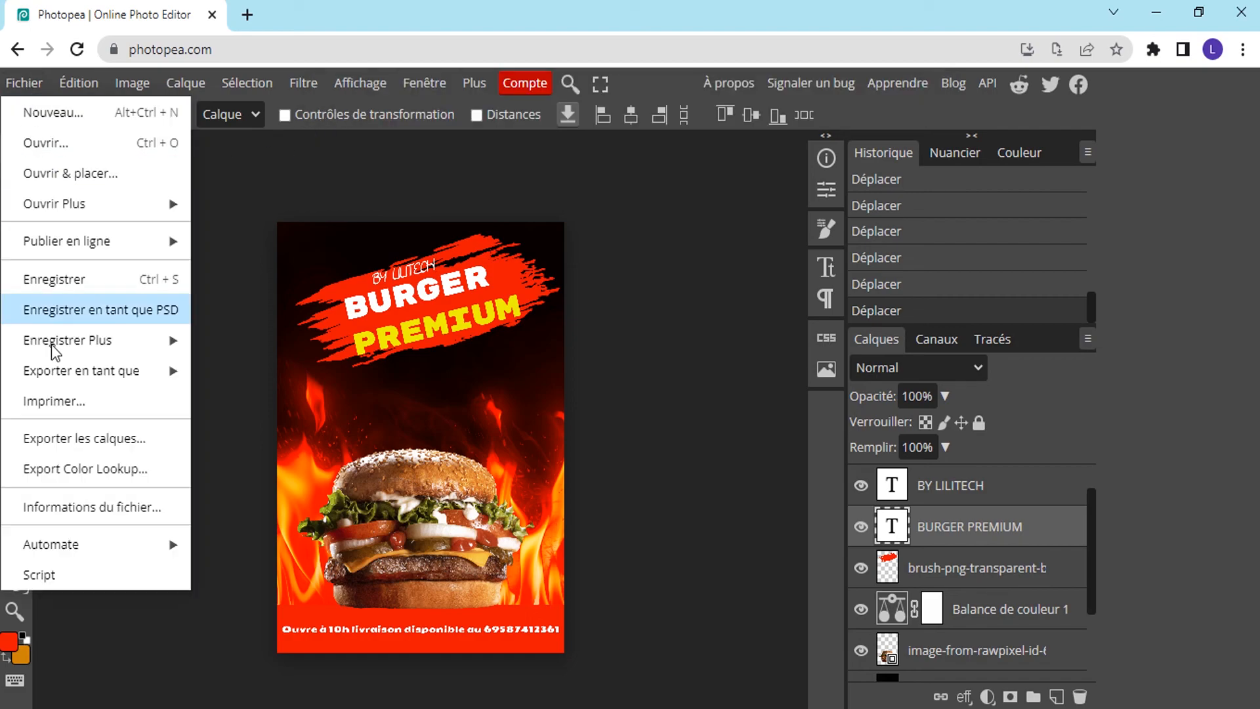
mouse_move(51, 382)
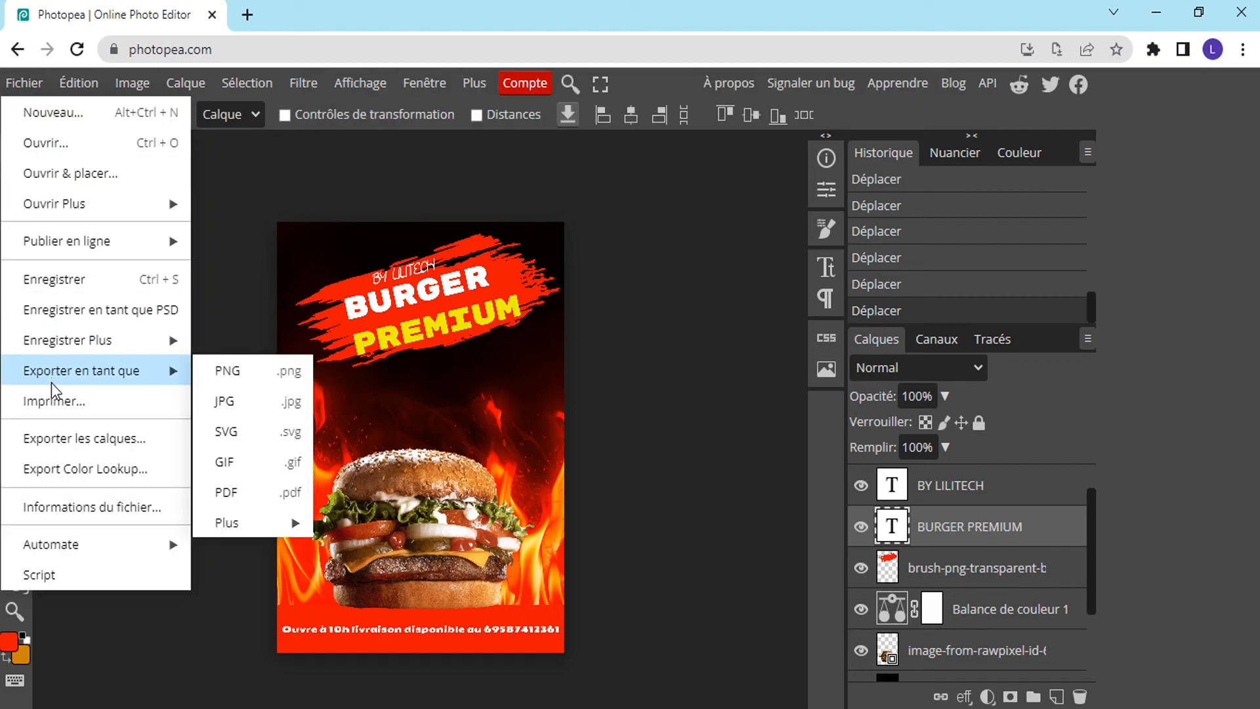
click(240, 372)
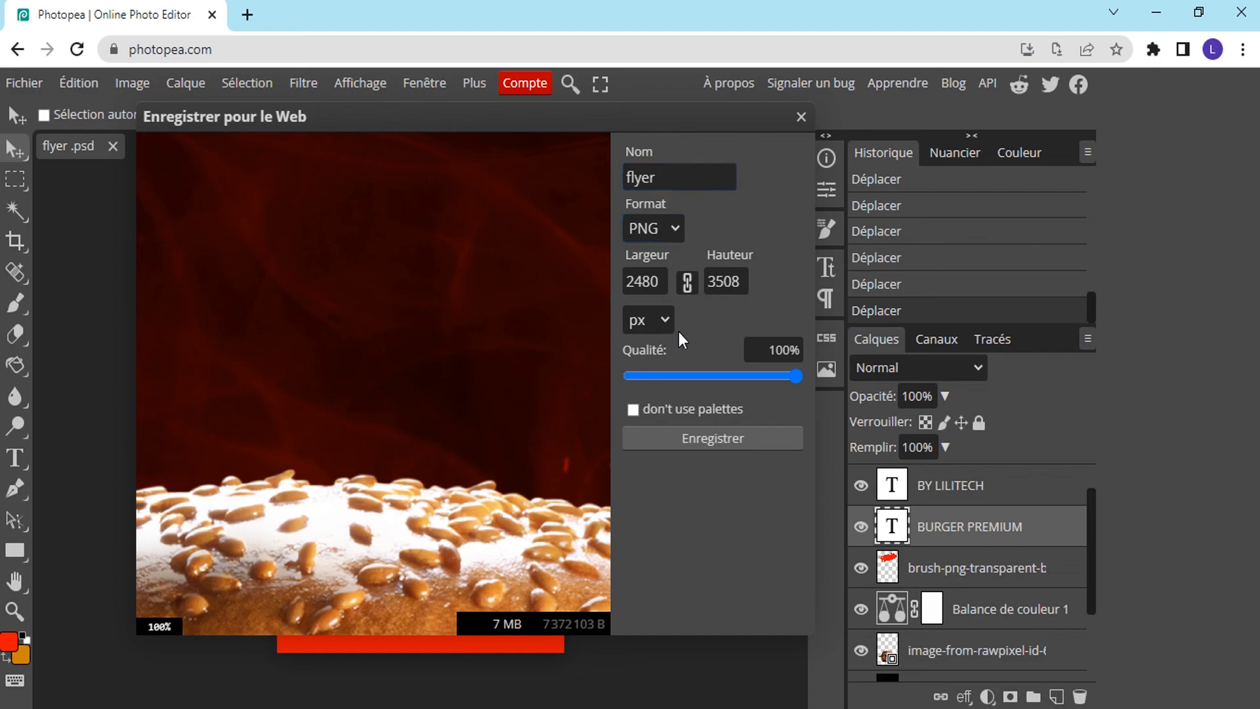
click(690, 439)
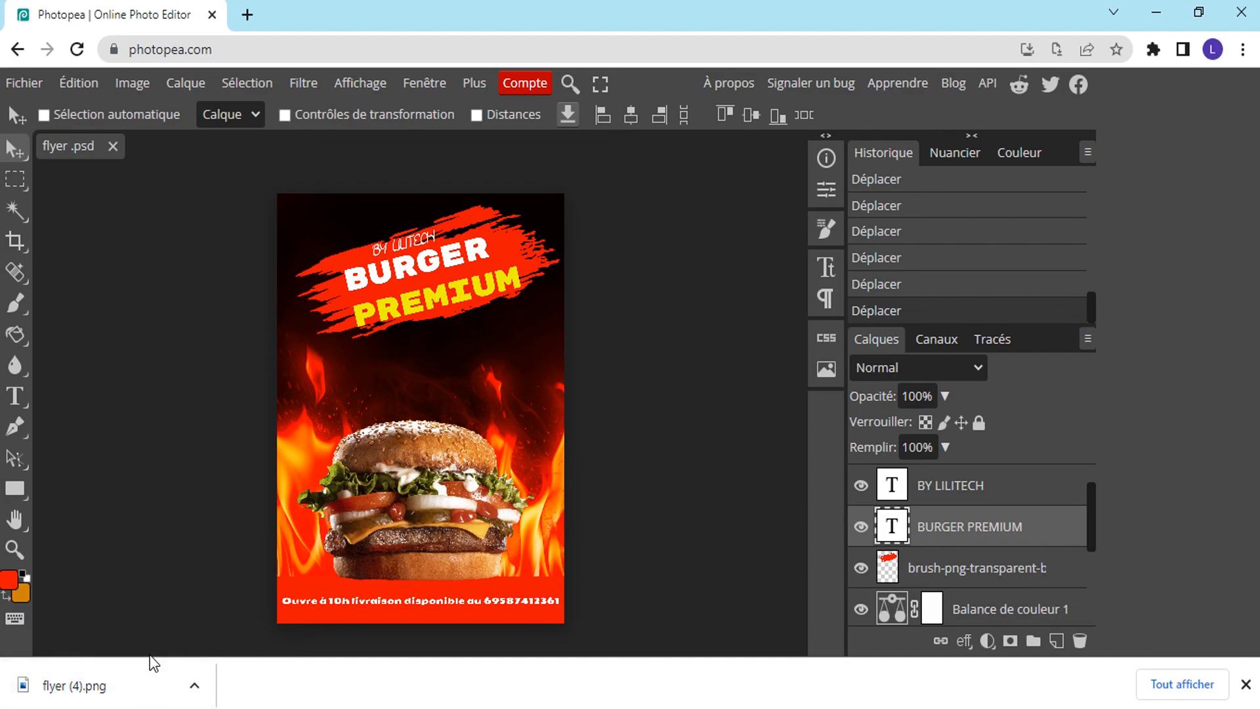
Open the exported PNG in the image viewer, examine its title, flames and burger full screen and enlarged, and close the viewer.
click(129, 685)
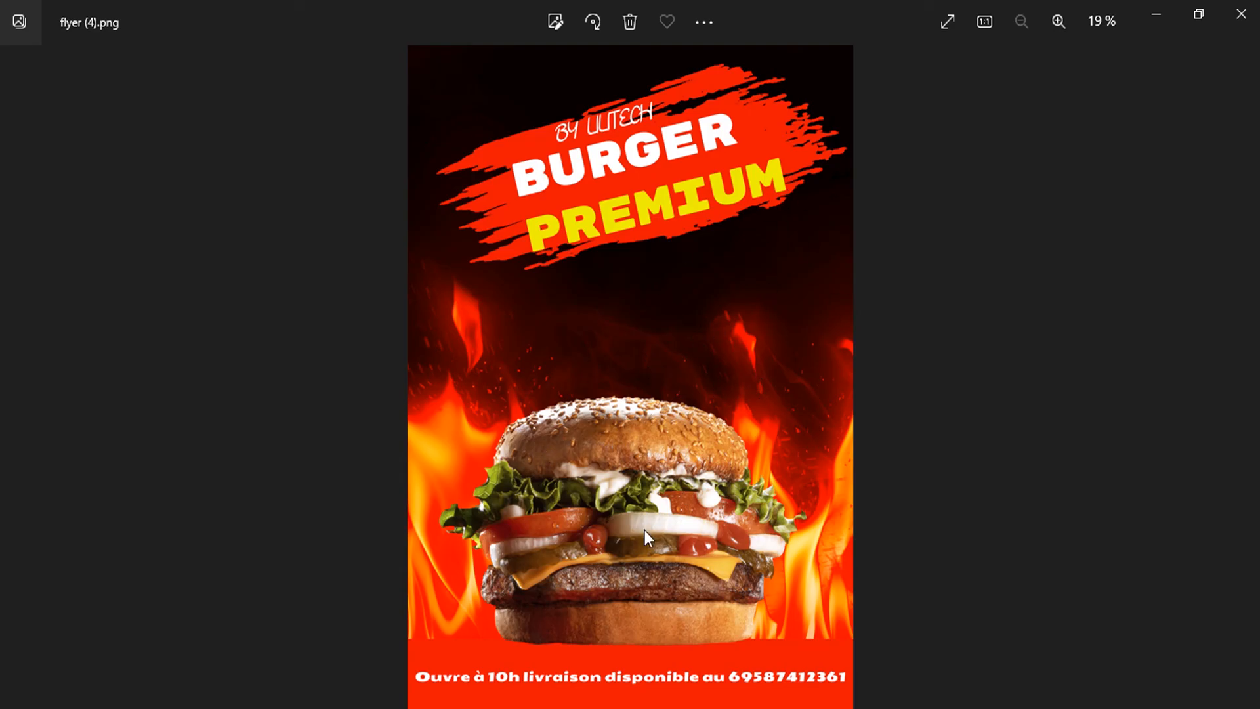
click(947, 34)
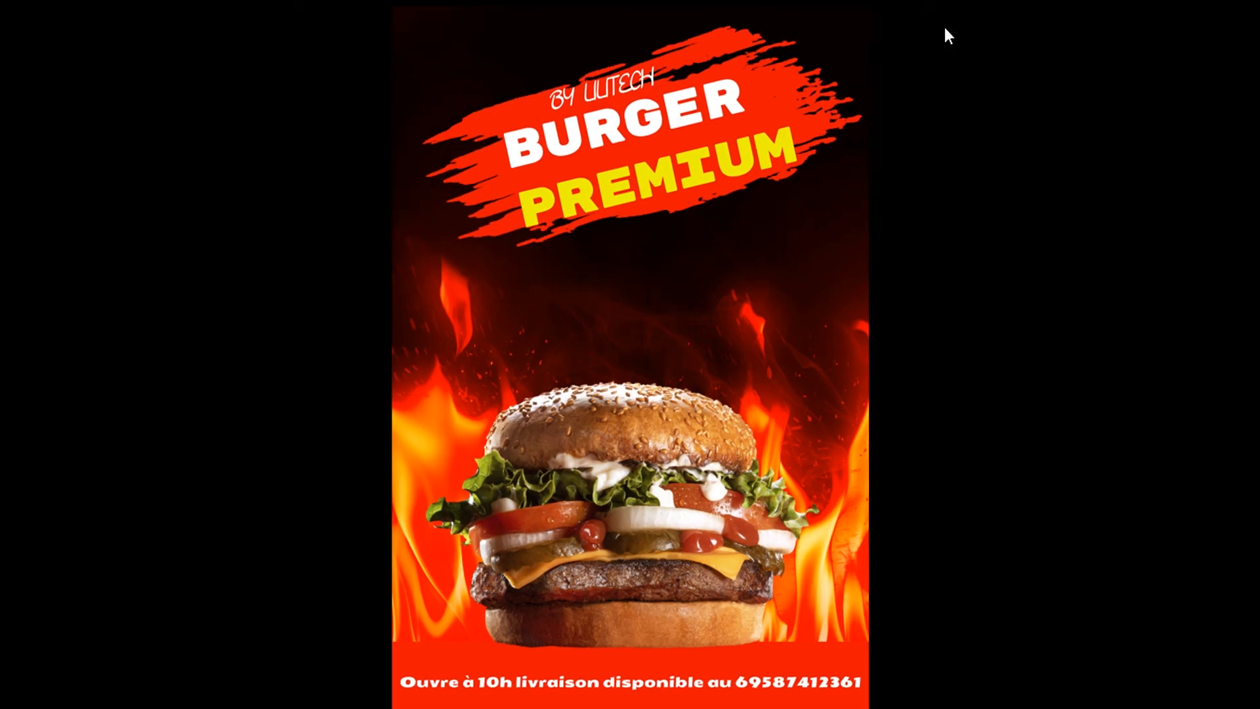
double_click(757, 240)
drag(755, 220, 790, 12)
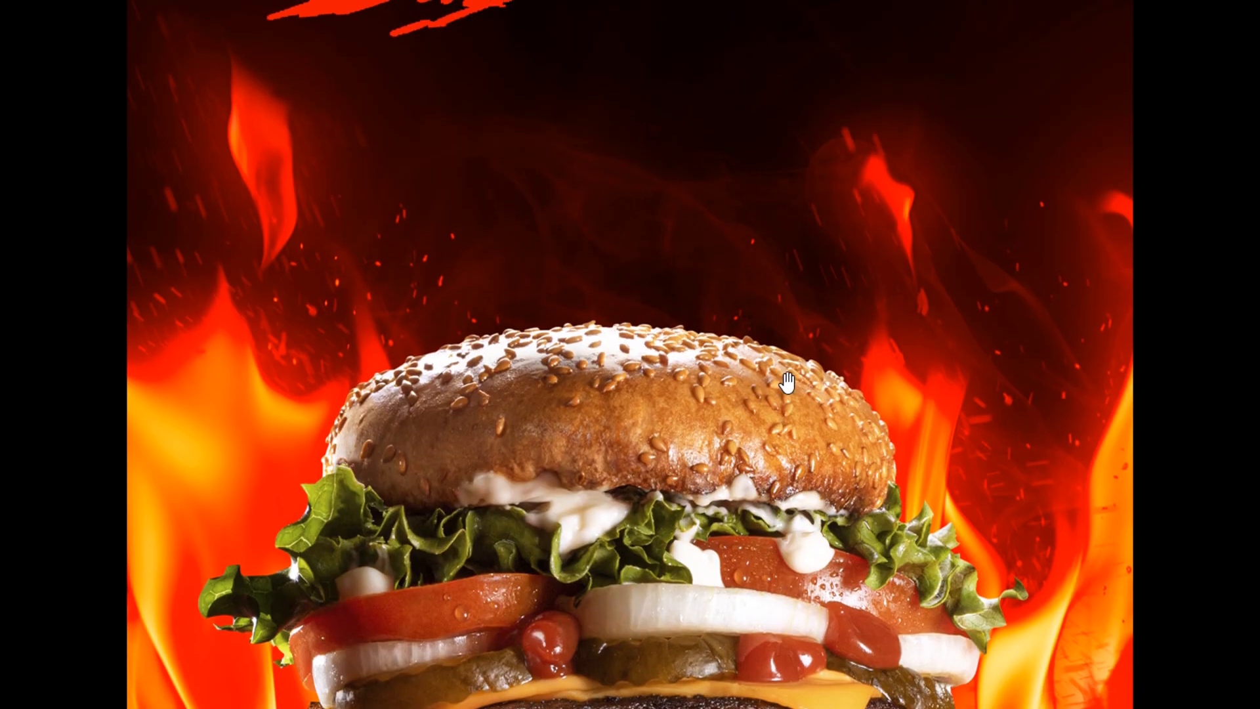
drag(787, 382, 807, 14)
drag(809, 178, 843, 617)
drag(888, 281, 889, 613)
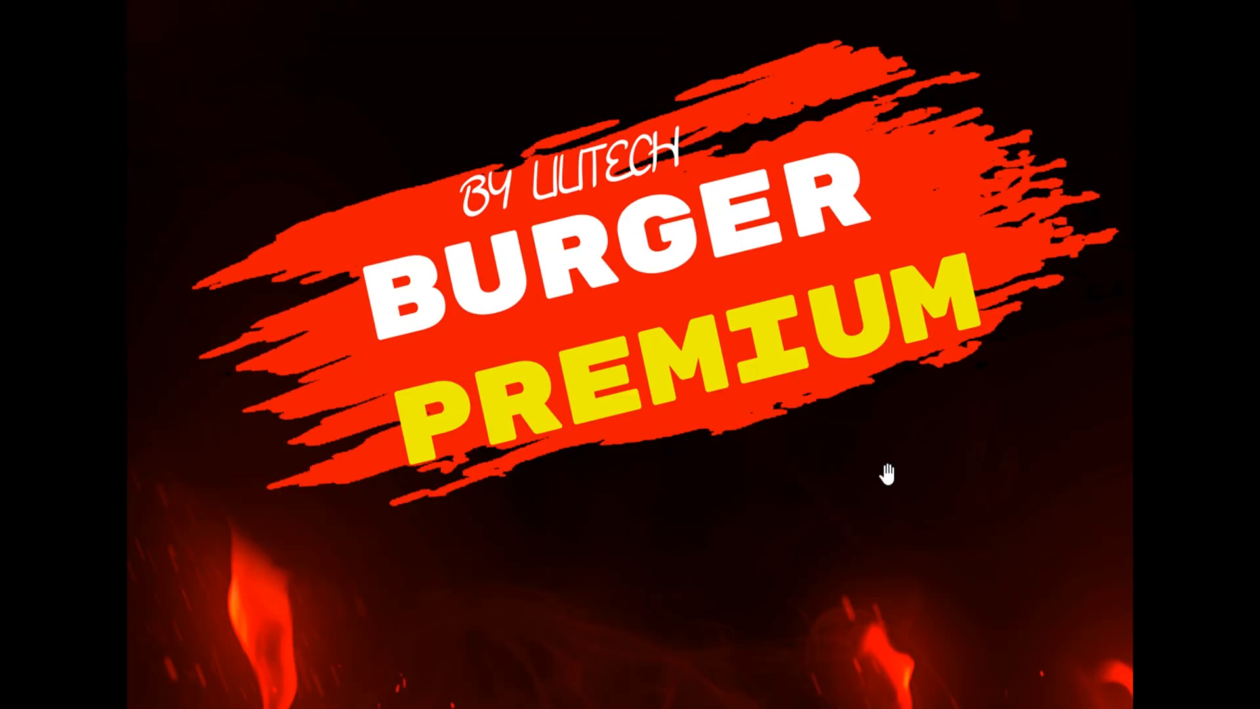
drag(894, 551, 888, 414)
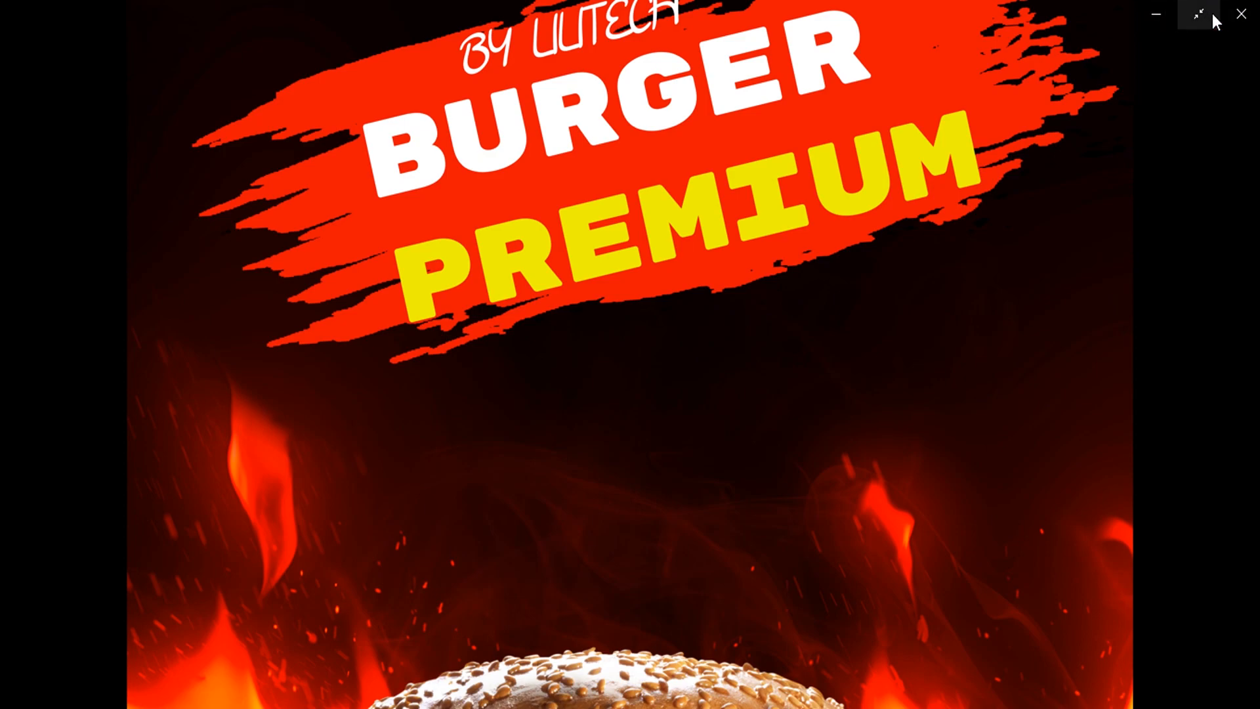
click(1198, 16)
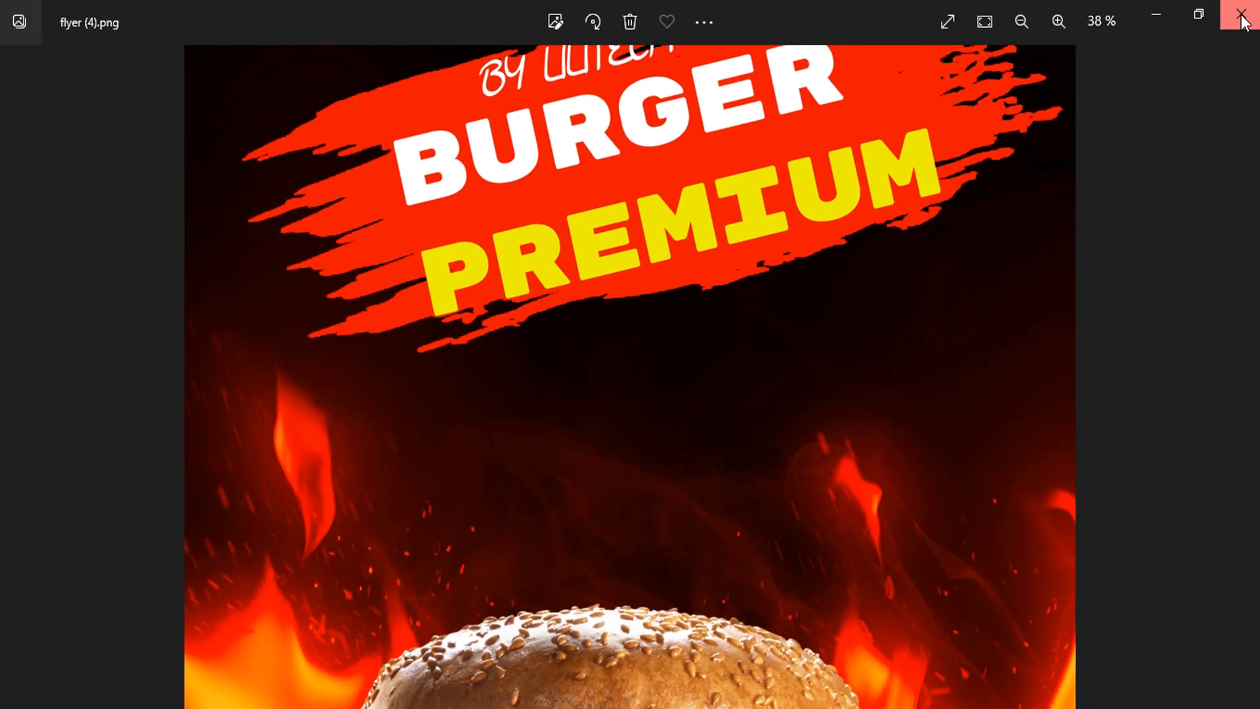
click(1236, 14)
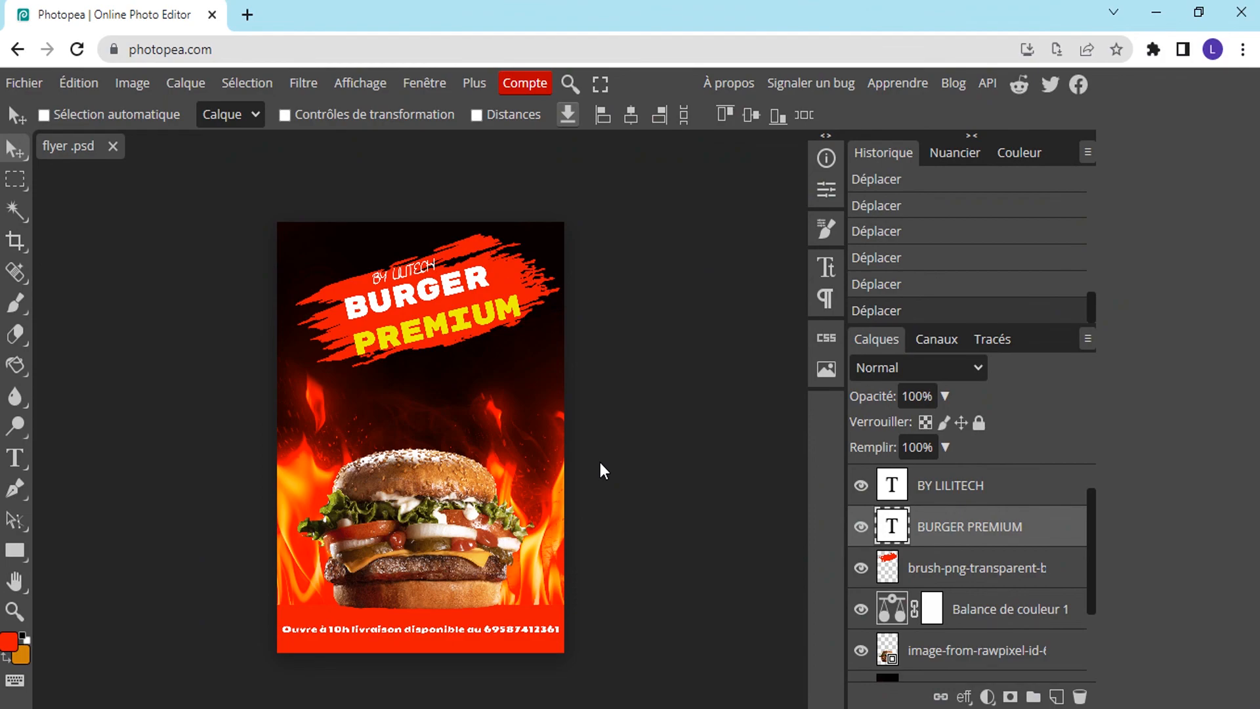